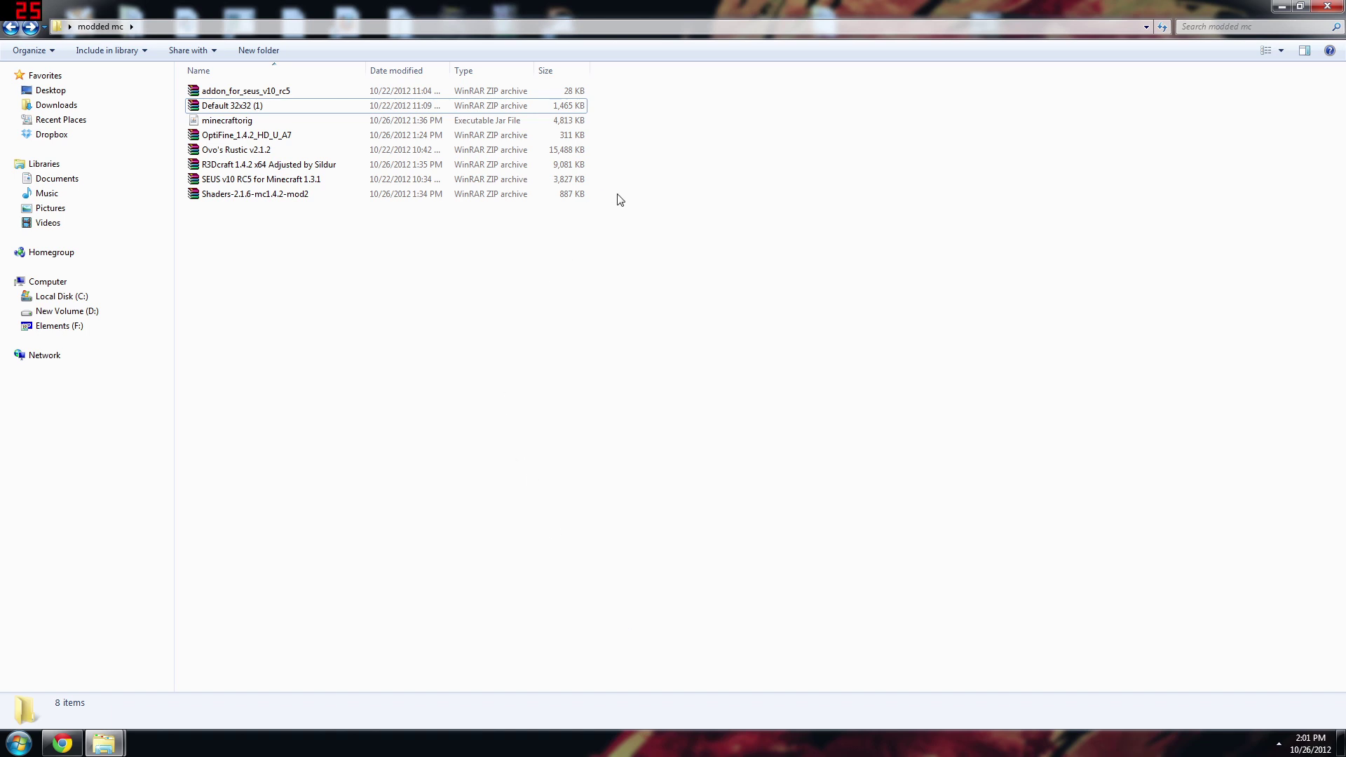
drag(803, 176, 743, 247)
drag(752, 190, 333, 251)
click(335, 180)
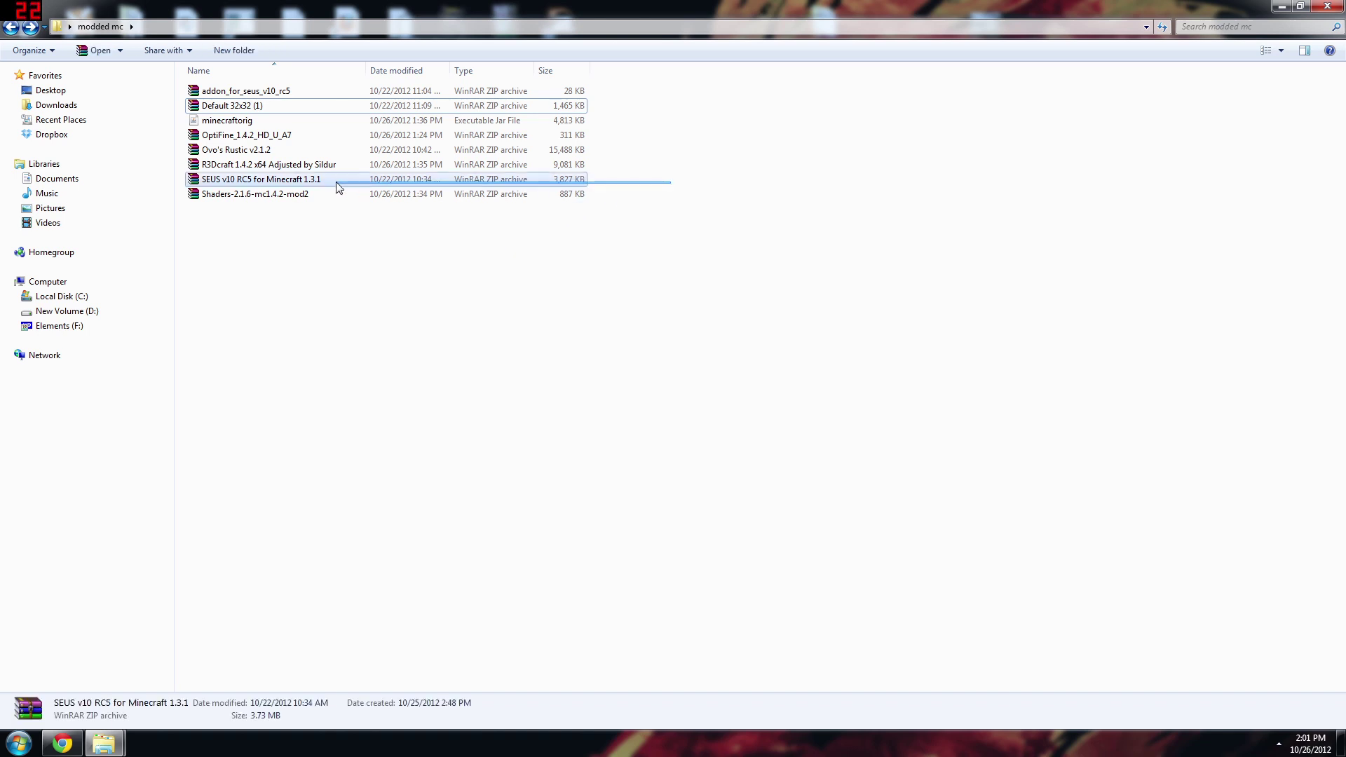
click(311, 316)
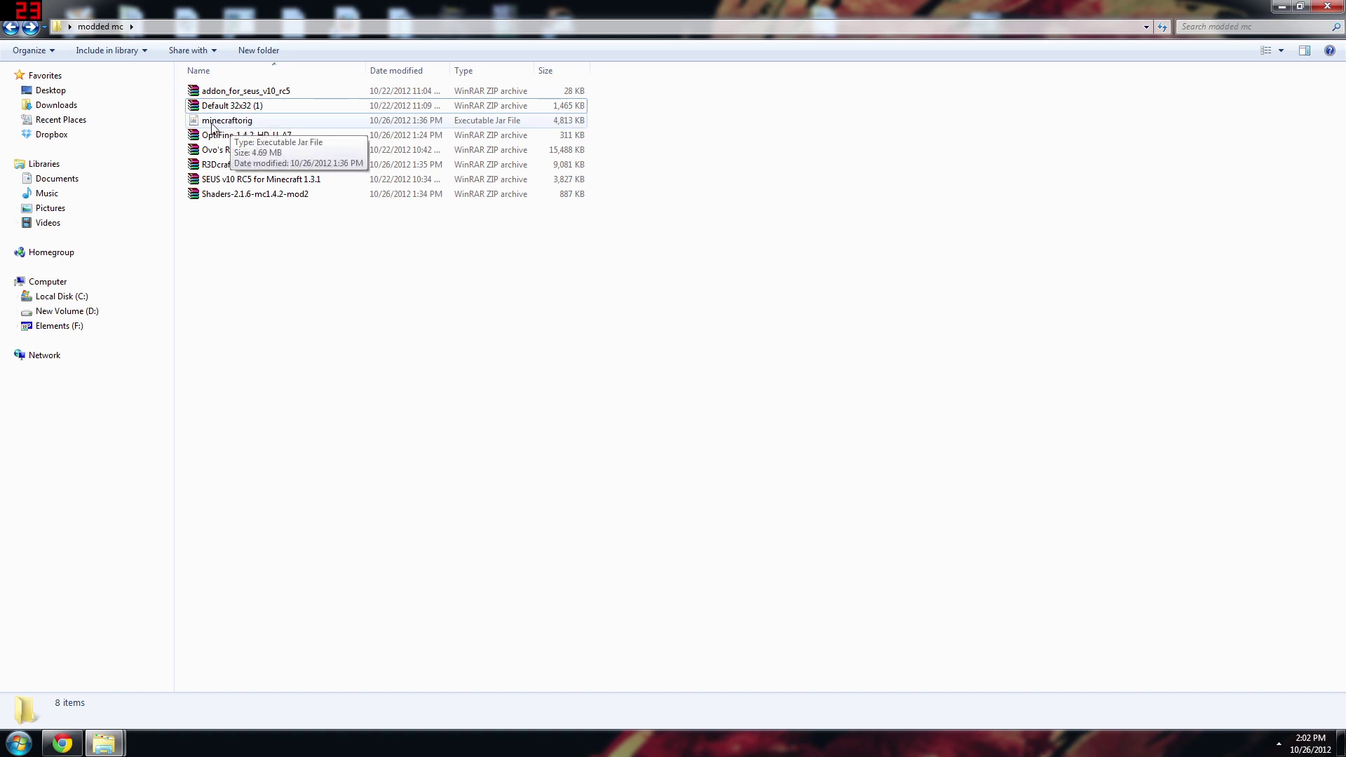
- Duplicate the minecraftorig jar file within the modded mc folder
right_click(226, 121)
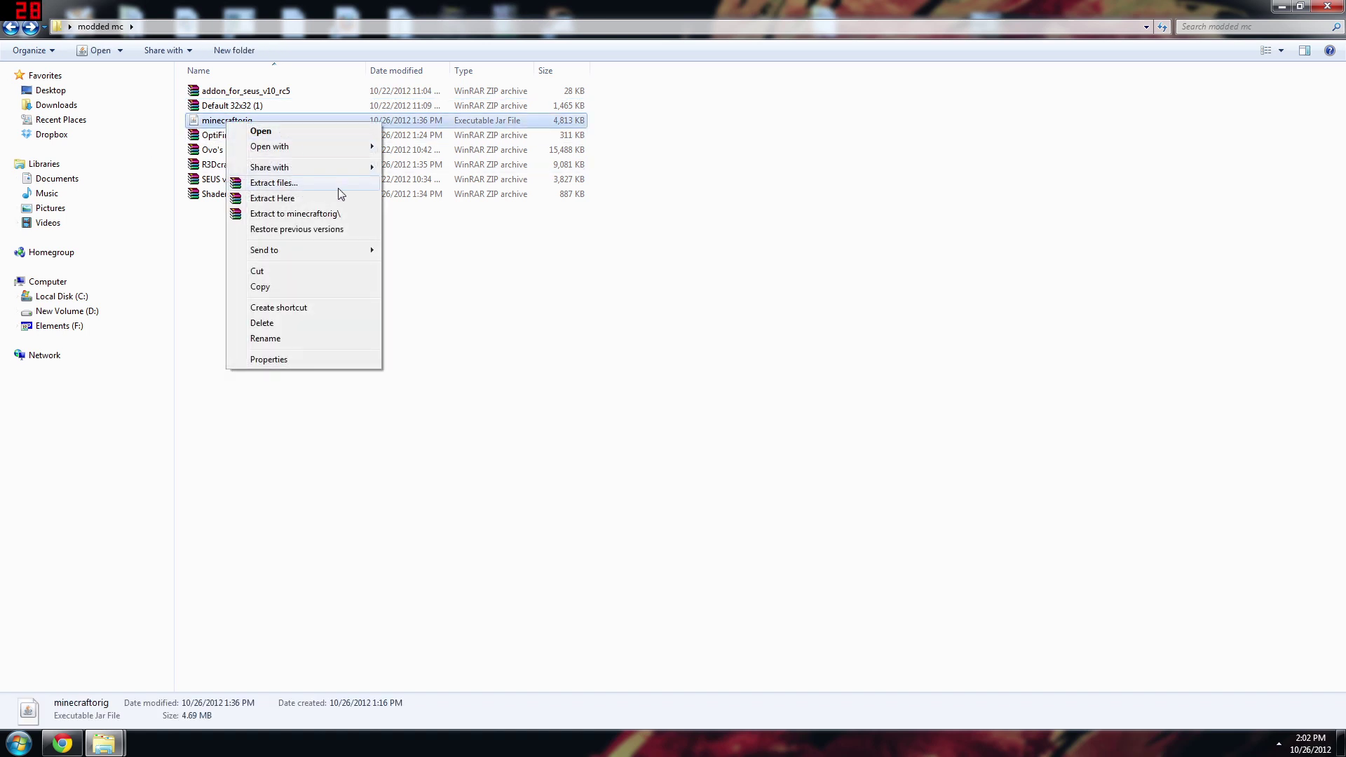
click(279, 289)
right_click(230, 285)
click(288, 381)
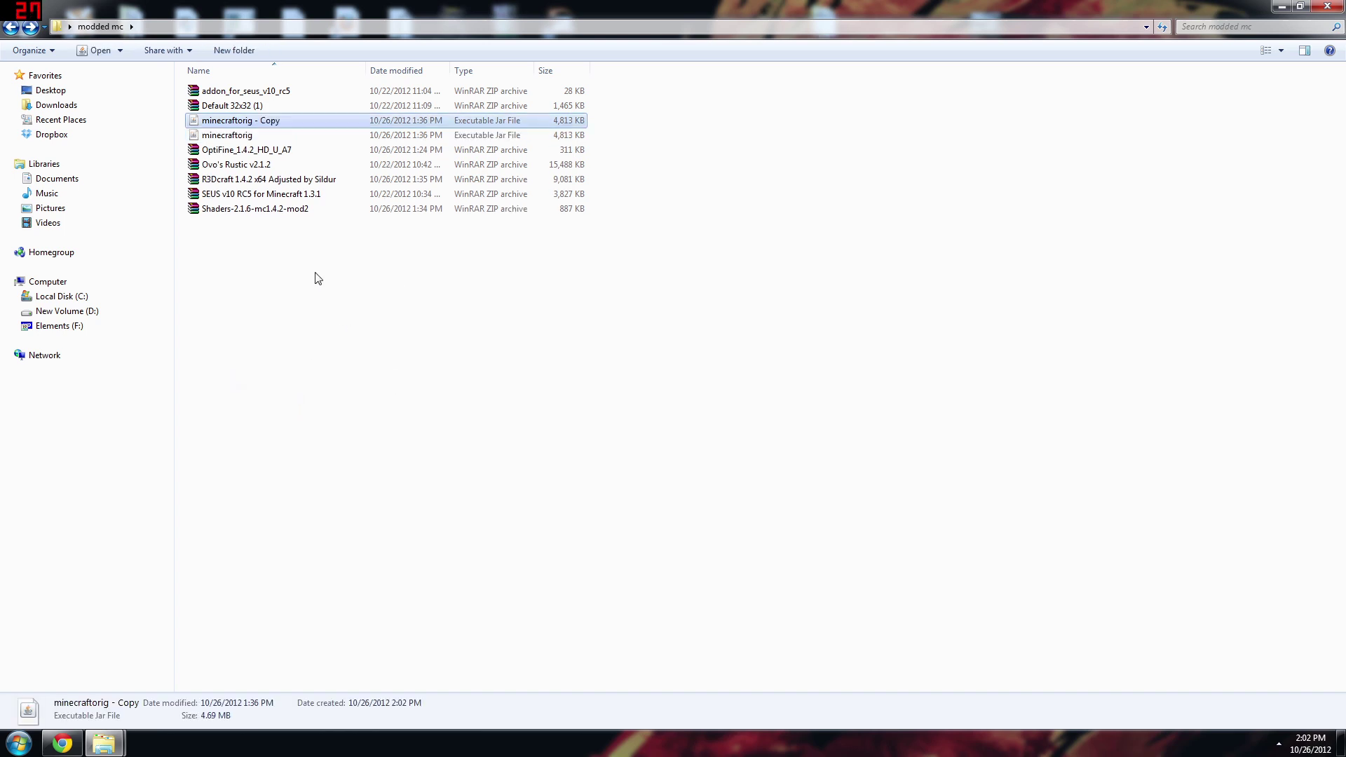
- Rename the copied jar file as minecraft
right_click(263, 126)
click(302, 341)
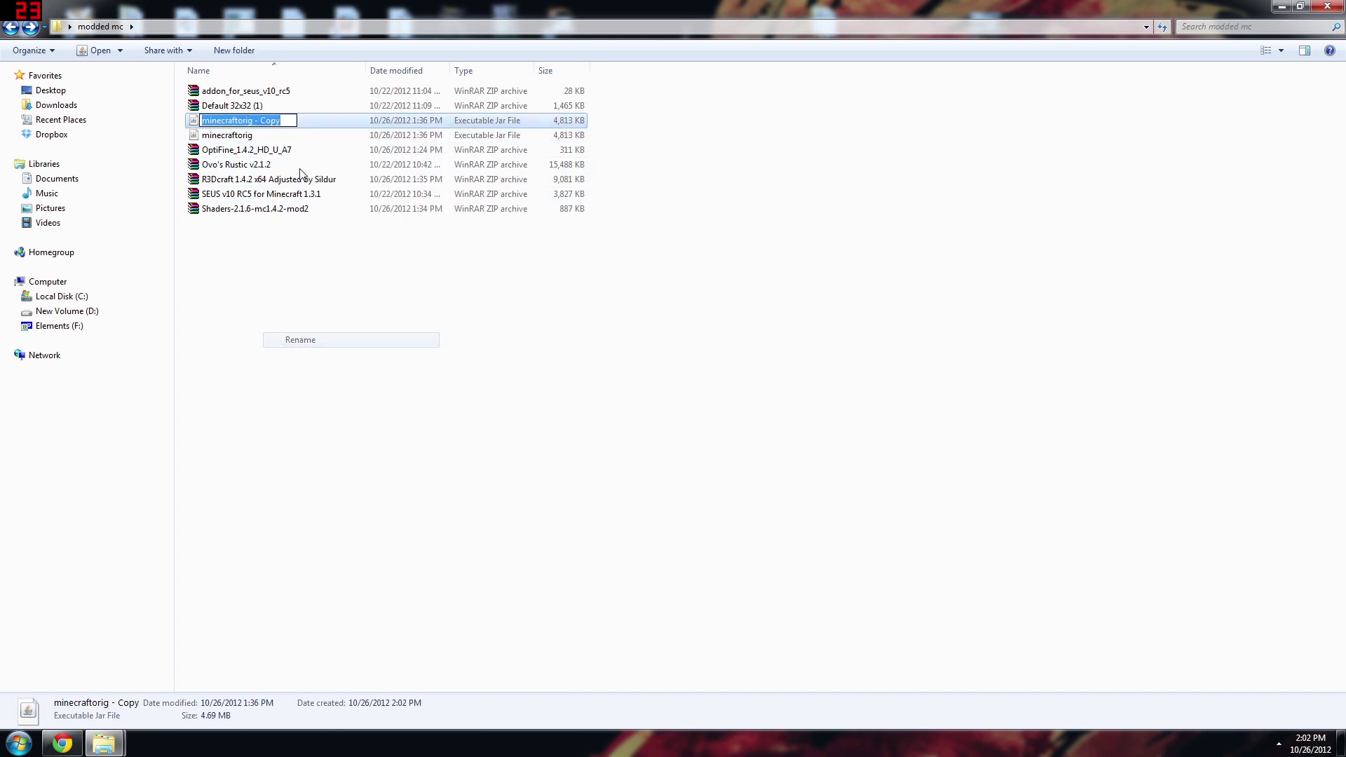
drag(280, 120, 243, 121)
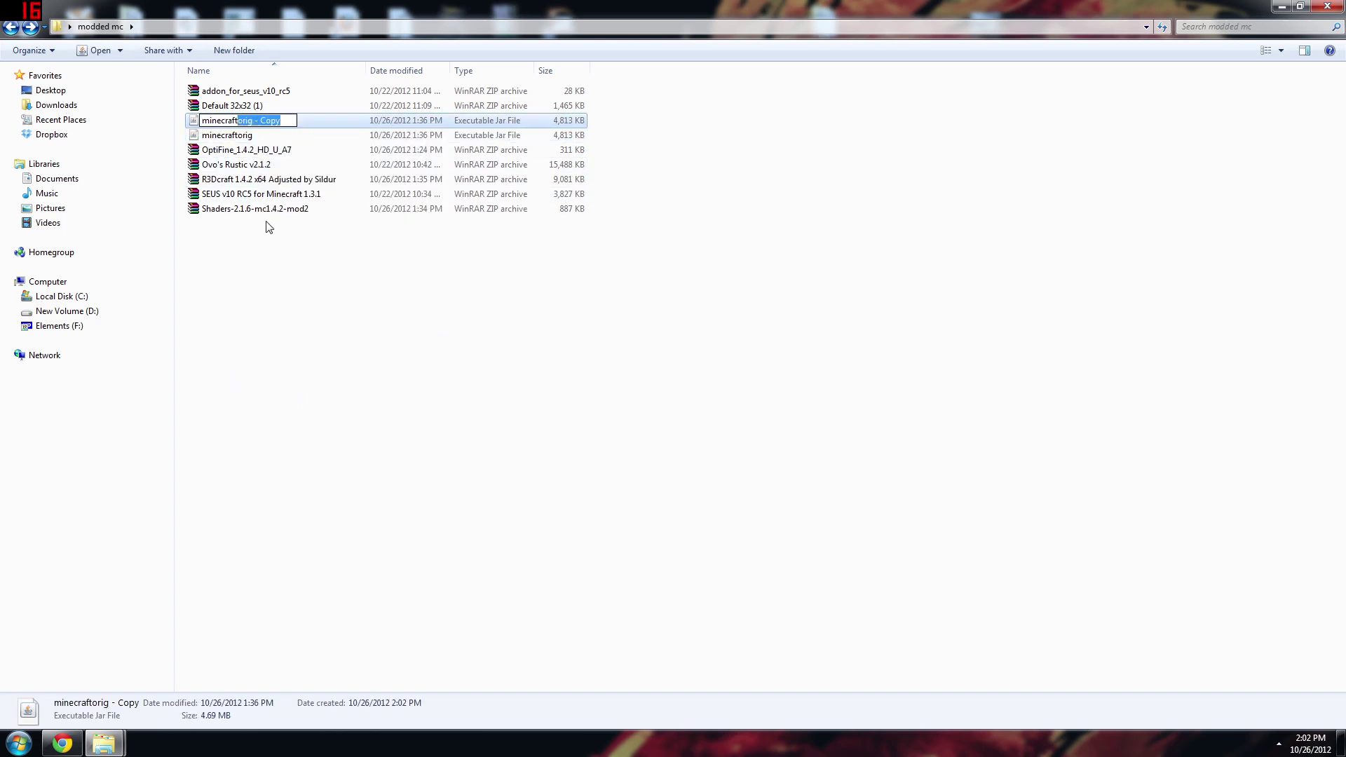
key(BackSpace)
click(274, 256)
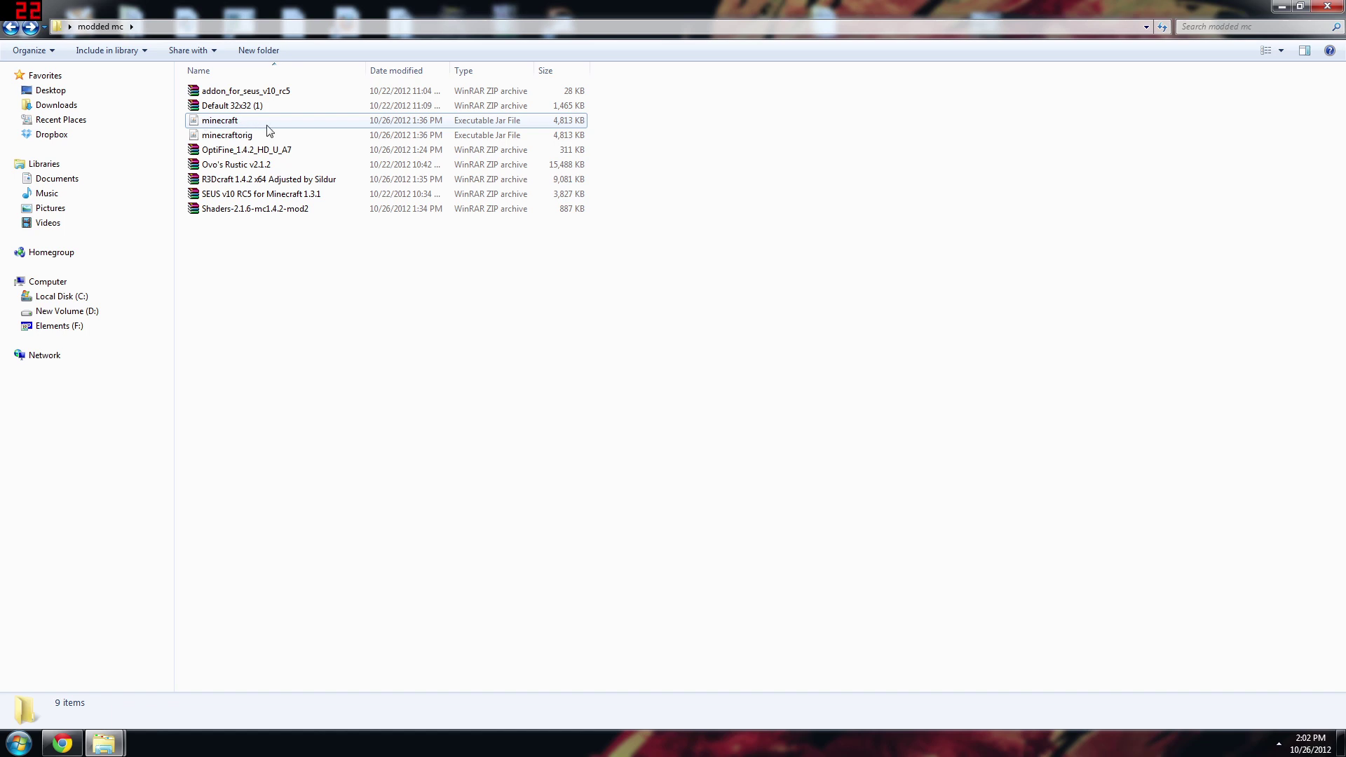
click(216, 153)
right_click(216, 153)
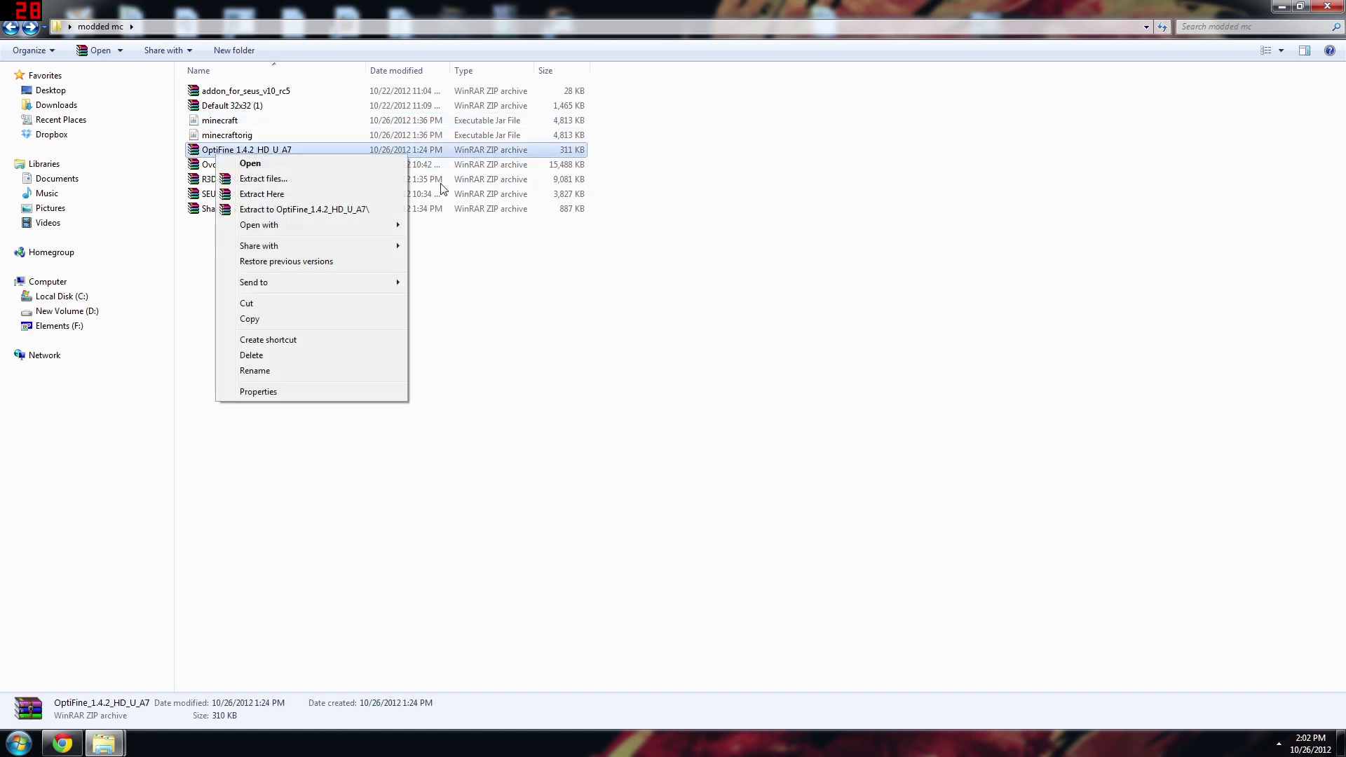
click(818, 405)
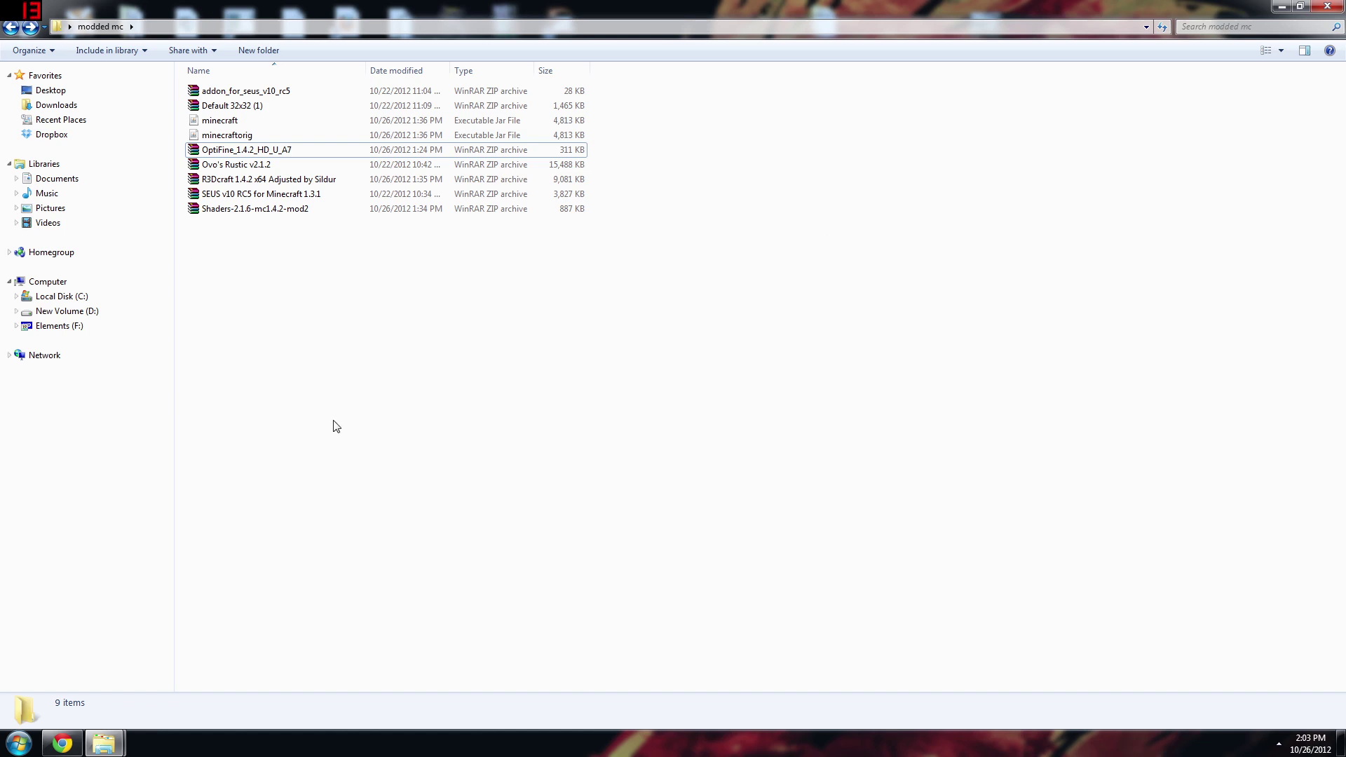
- Extract the OptiFine_1.4.2_HD_U_A7 archive into a folder of the same name
right_click(231, 150)
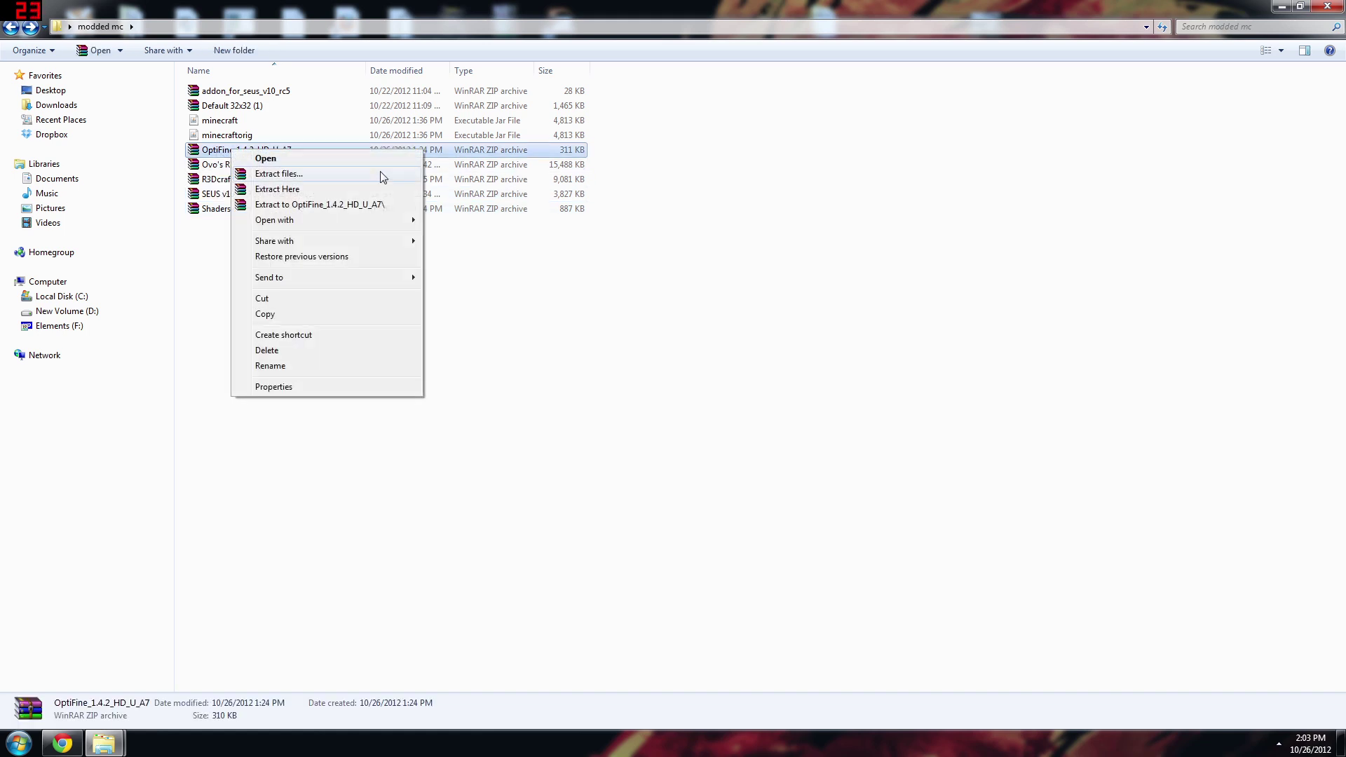
click(314, 205)
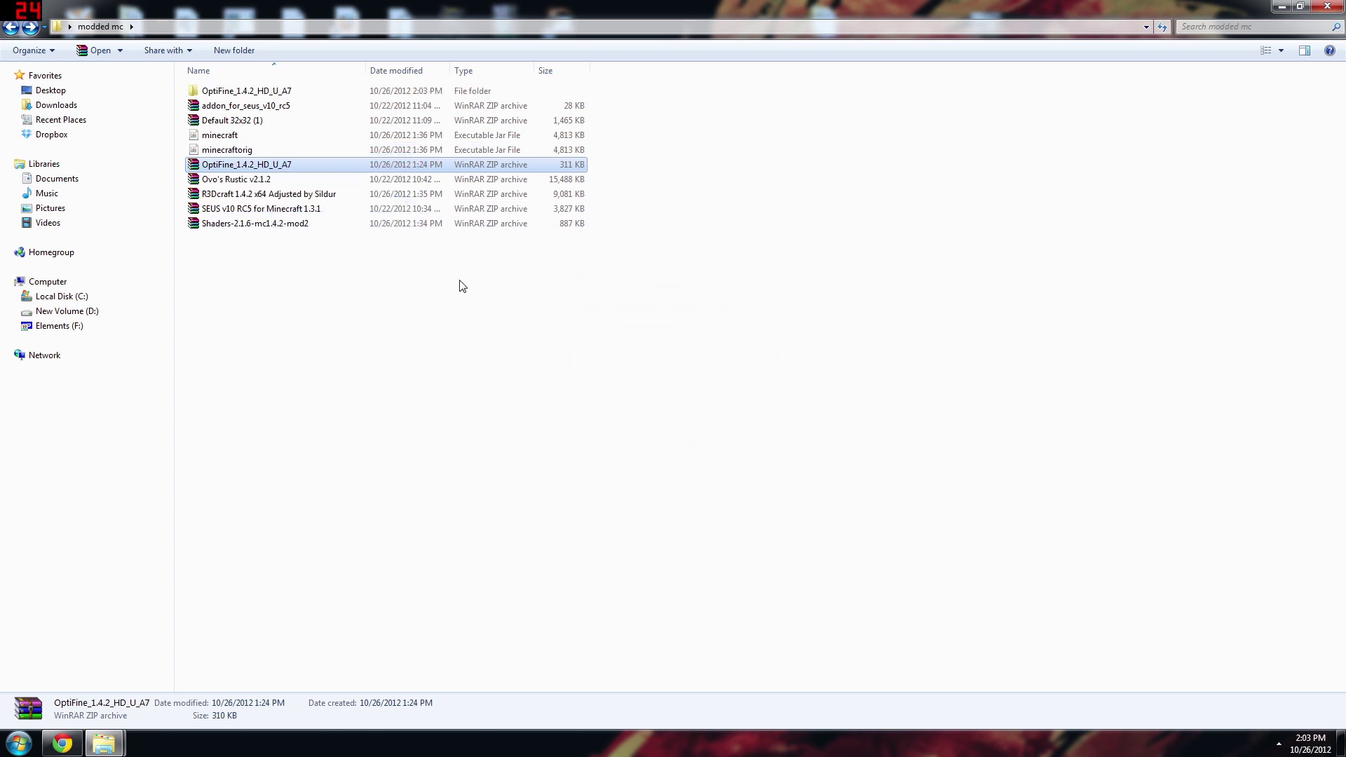
- Open the minecraft jar file in WinRAR and delete its META-INF folder
right_click(212, 137)
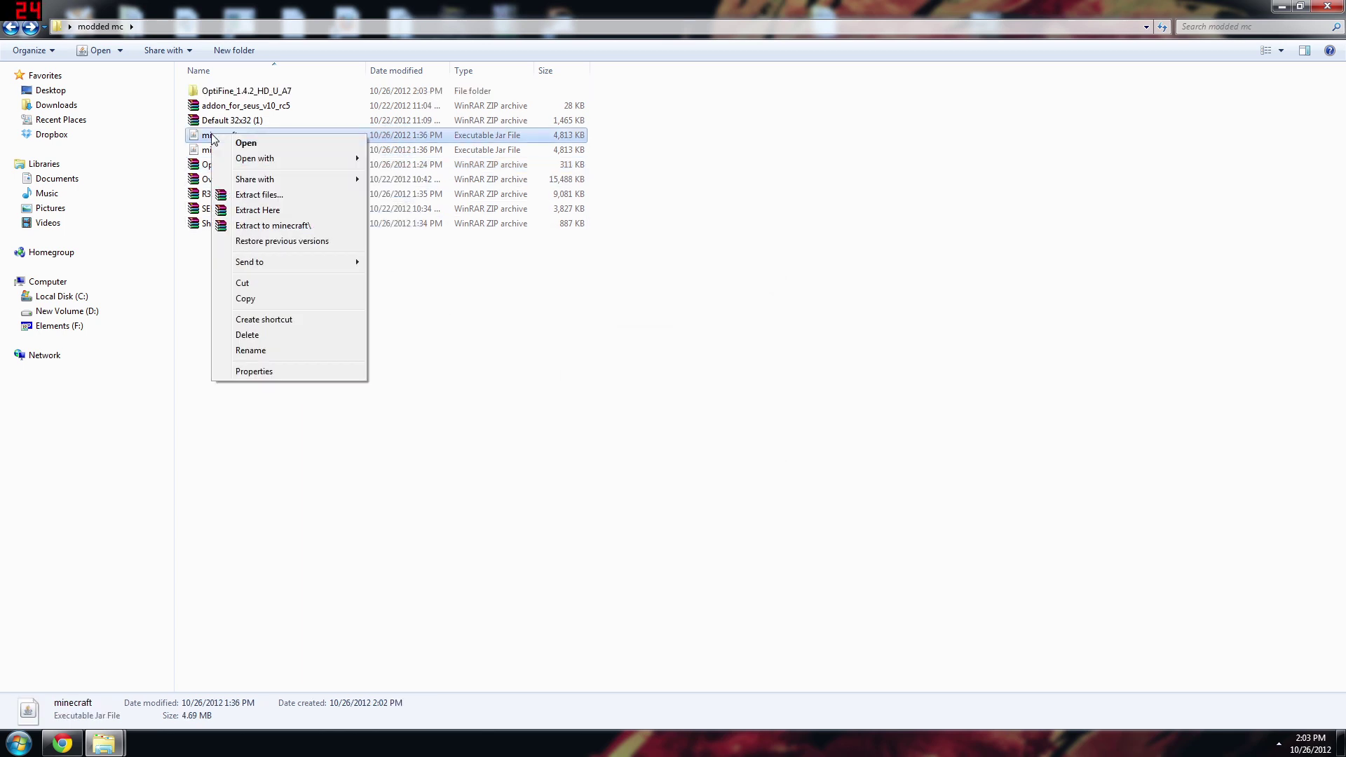
mouse_move(313, 162)
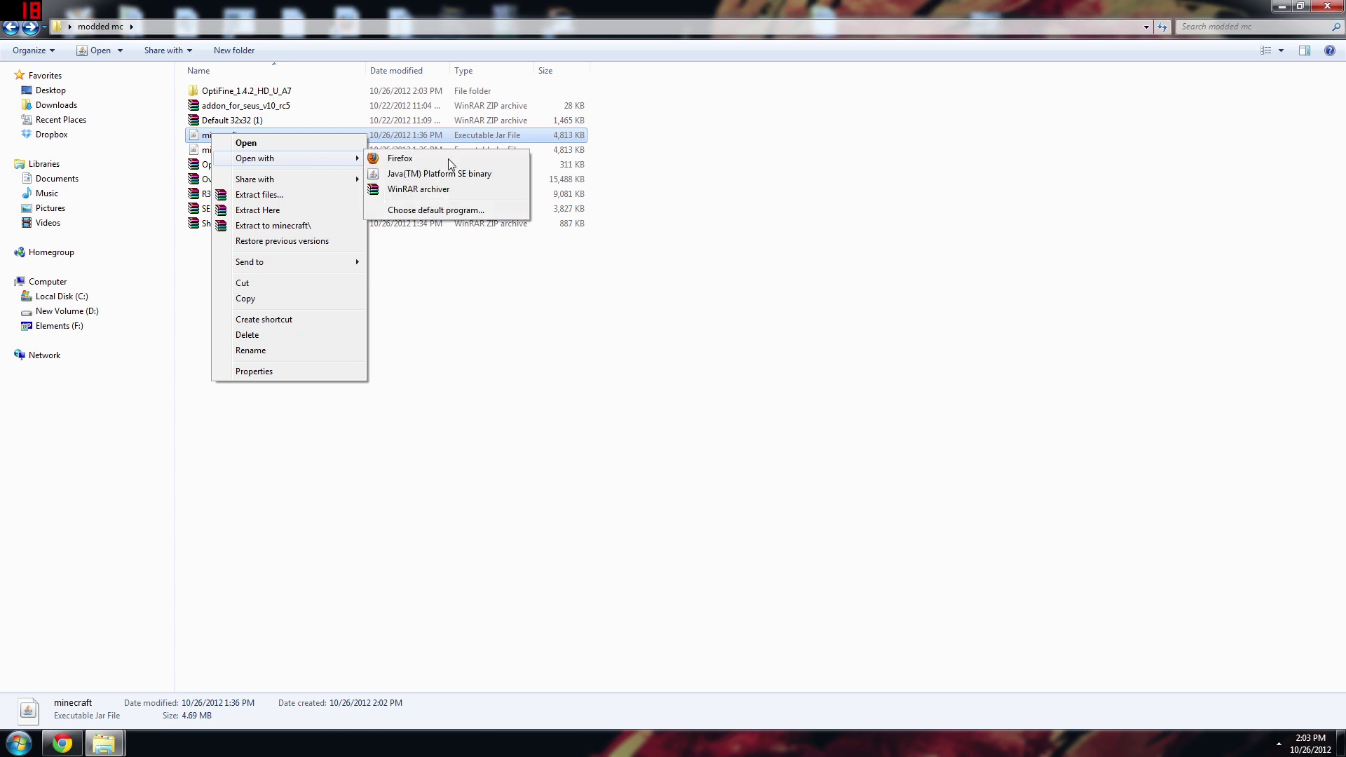
click(432, 191)
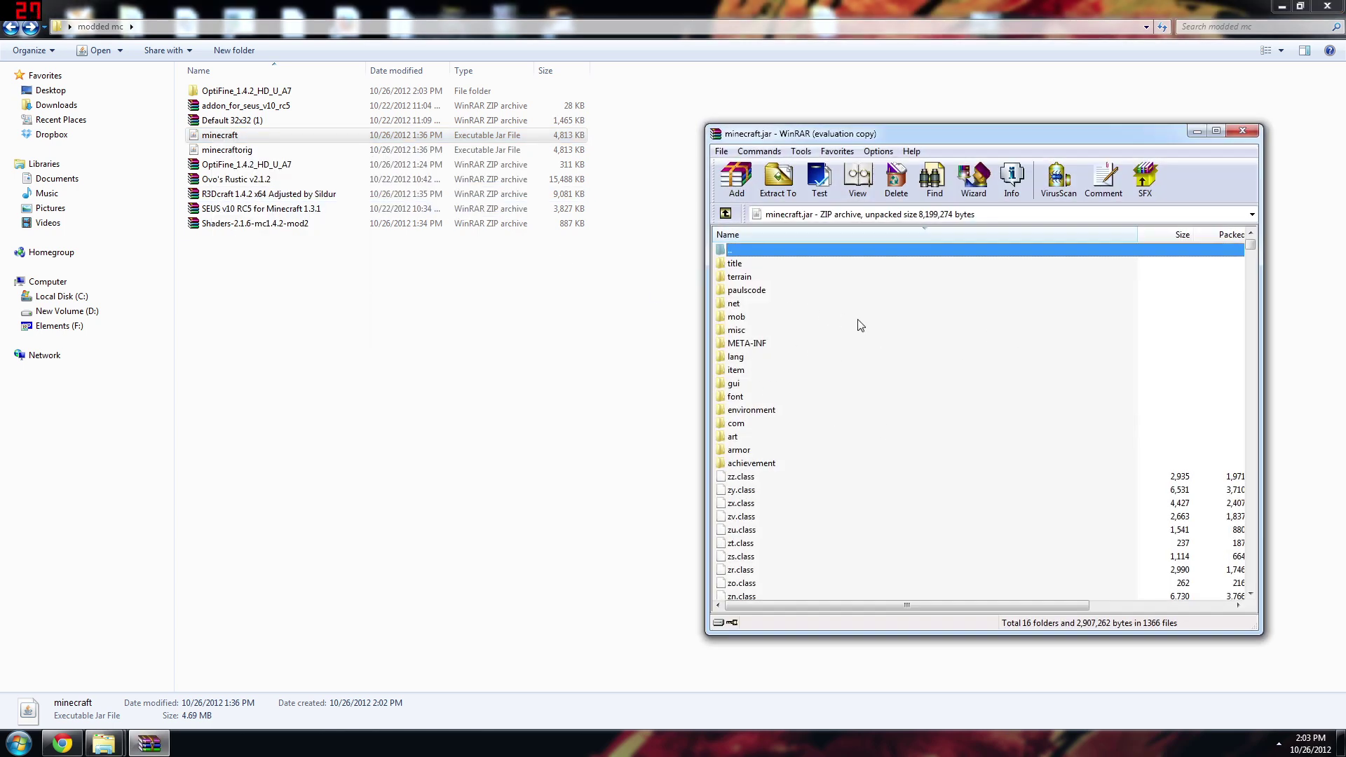
click(1025, 386)
right_click(781, 348)
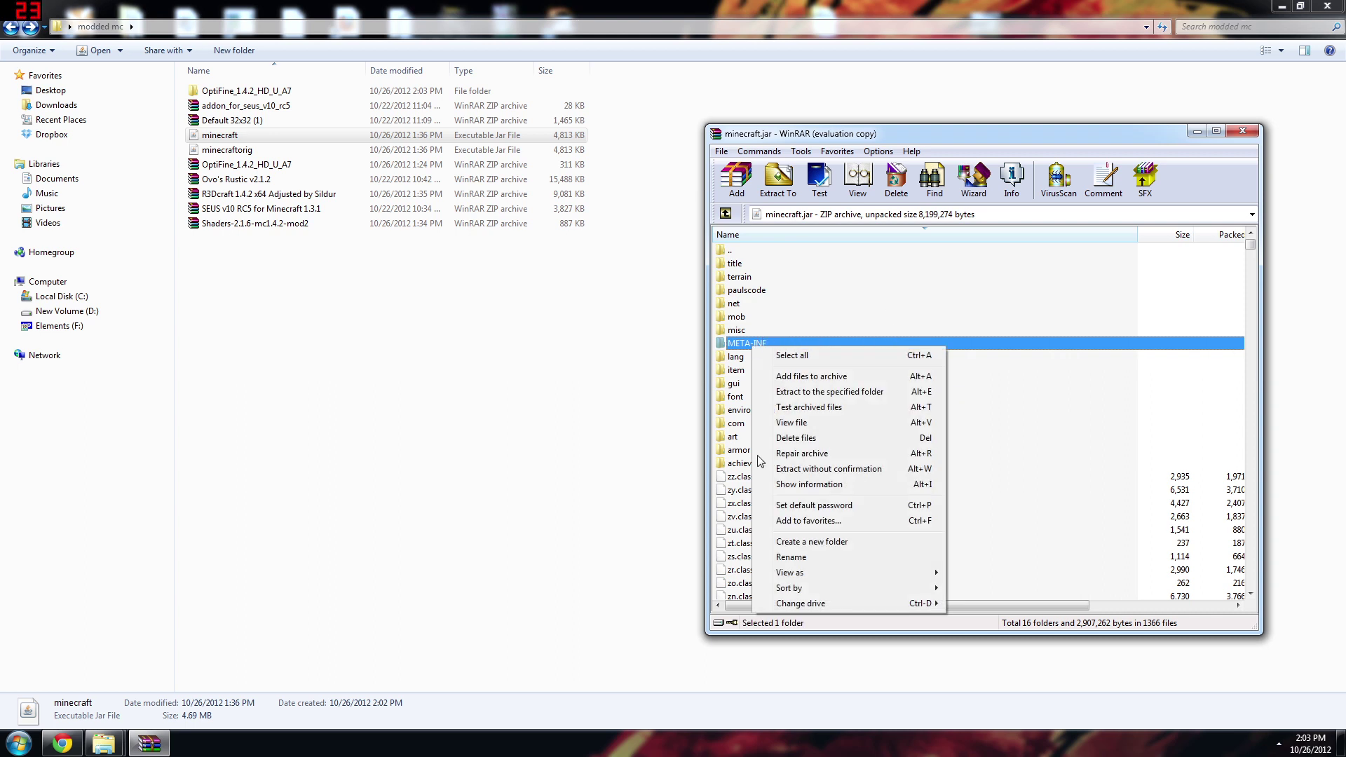
click(806, 439)
click(691, 419)
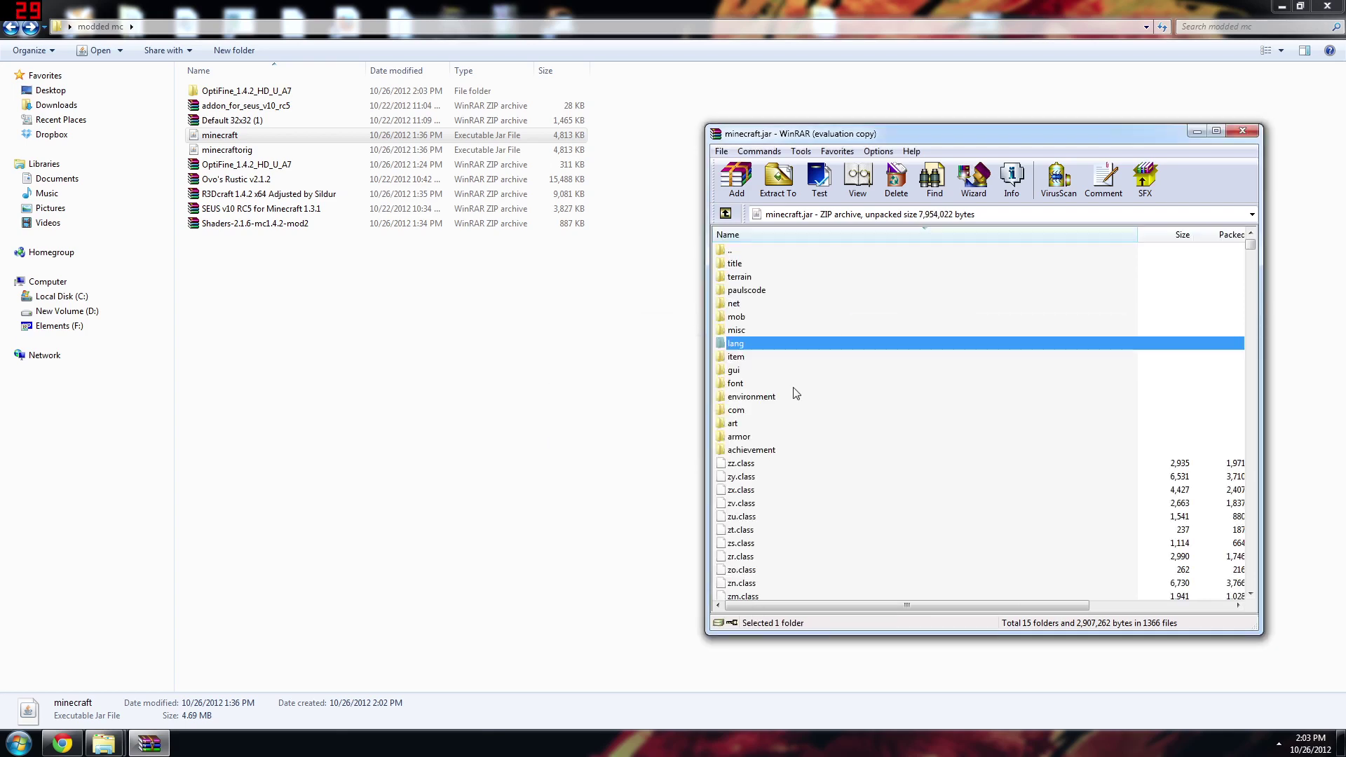
click(868, 505)
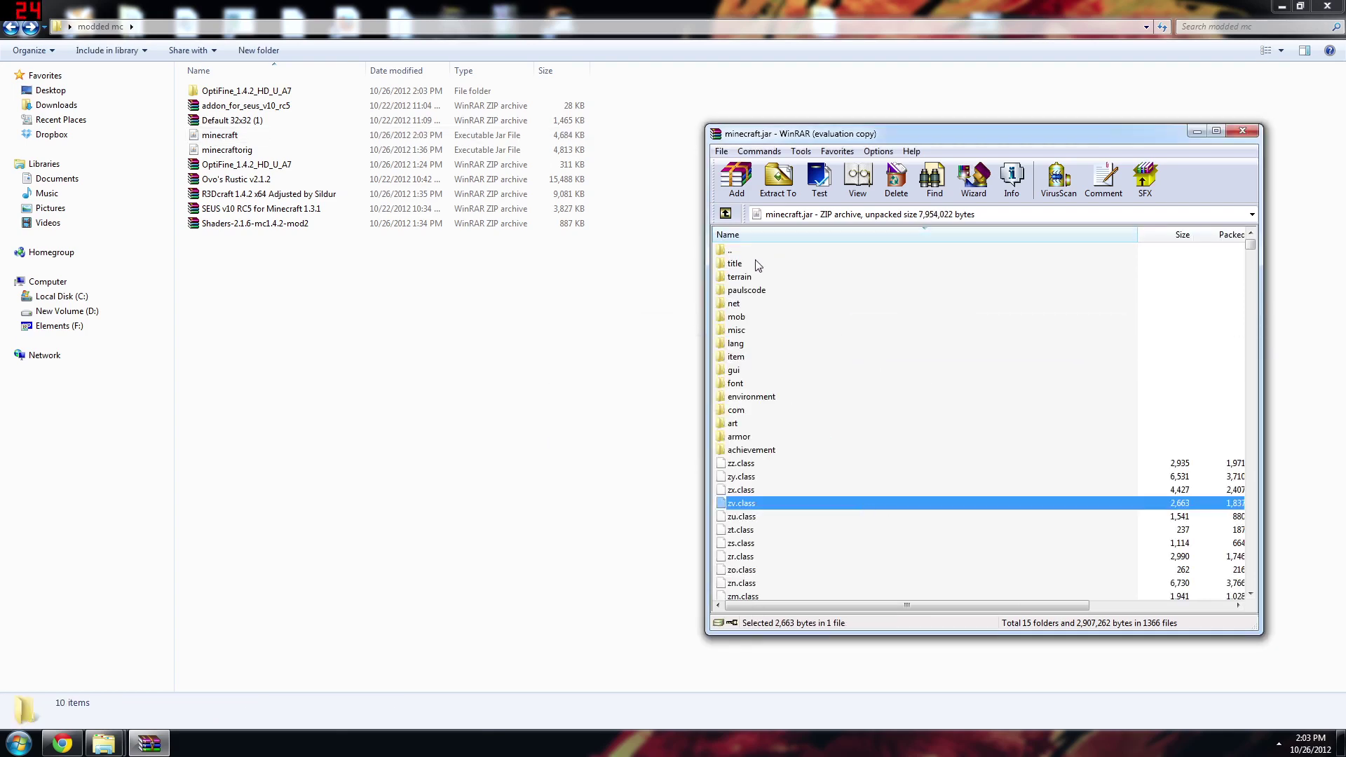
- Add all files from the extracted OptiFine_1.4.2_HD_U_A7 folder to minecraft.jar with the default archive settings, and close the archive
click(750, 181)
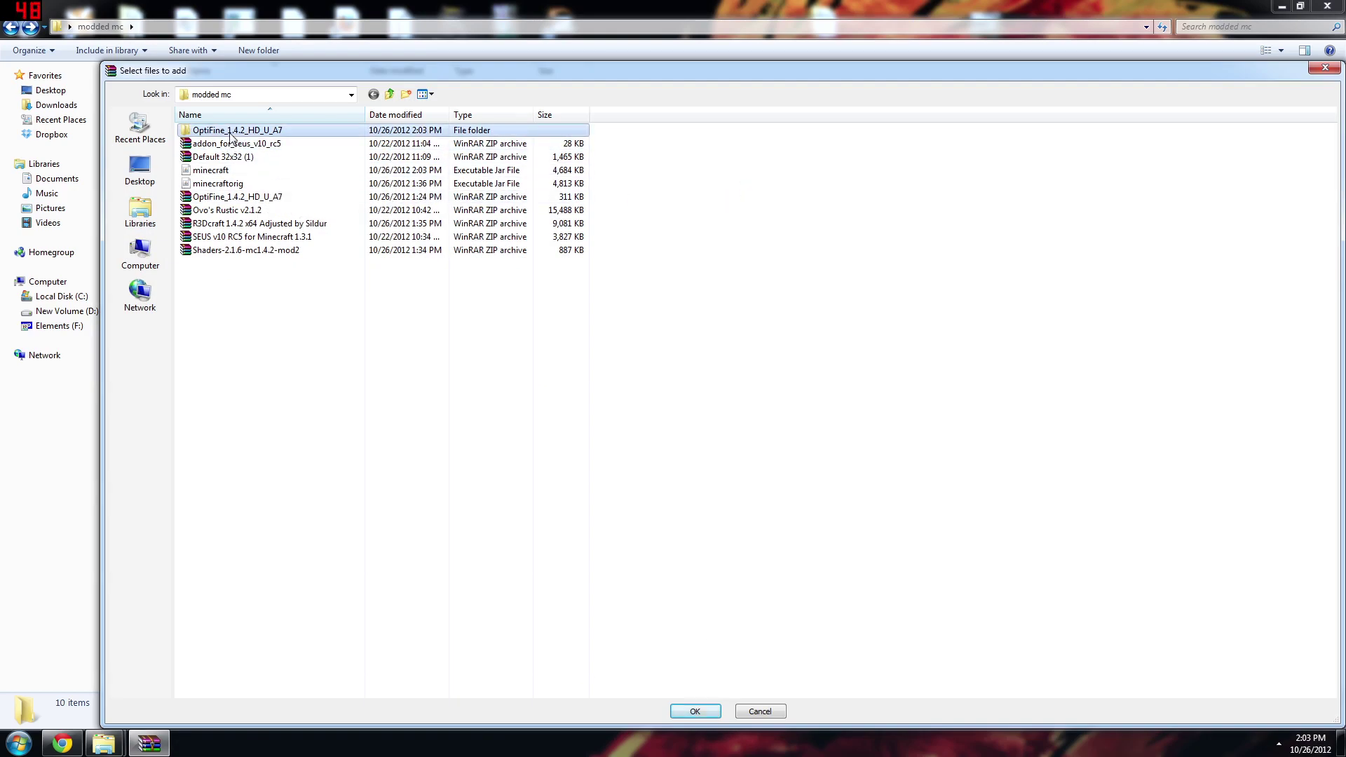
double_click(231, 131)
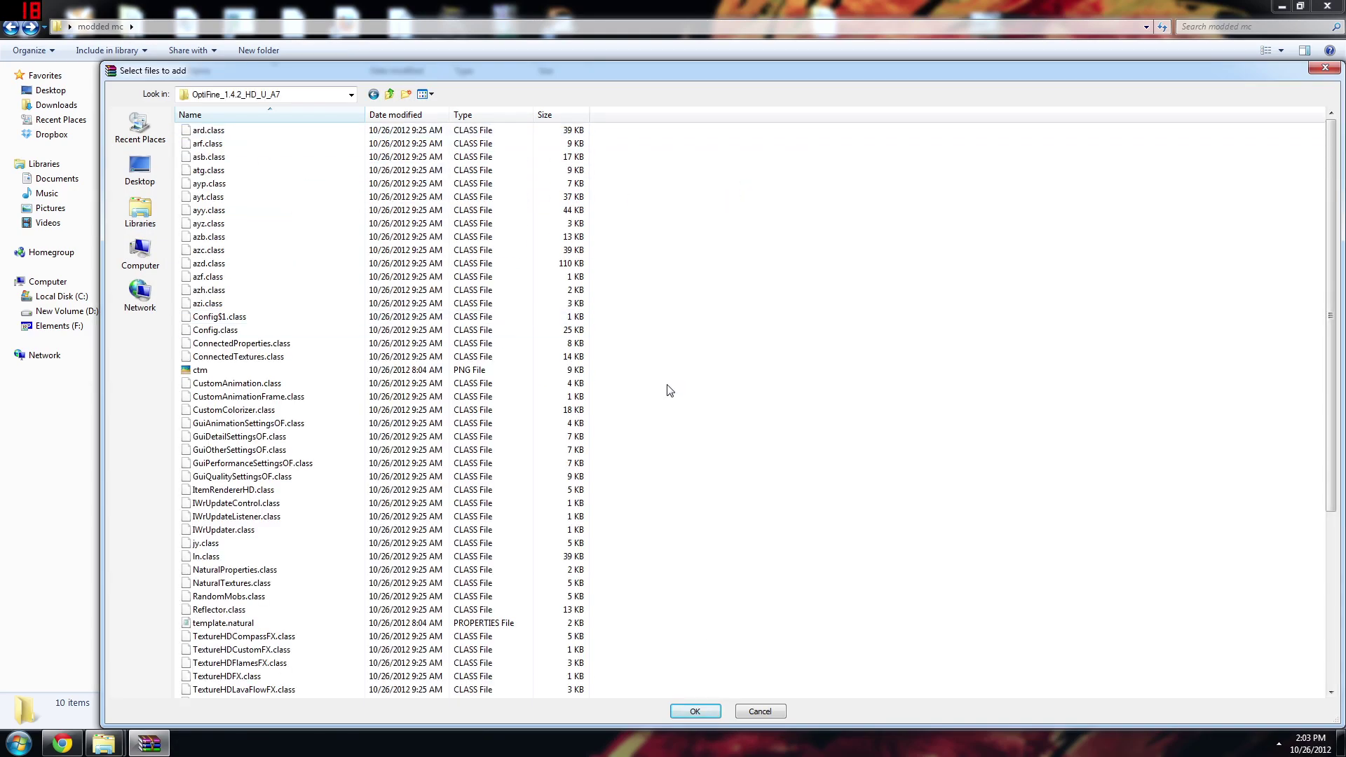
key(ctrl+a)
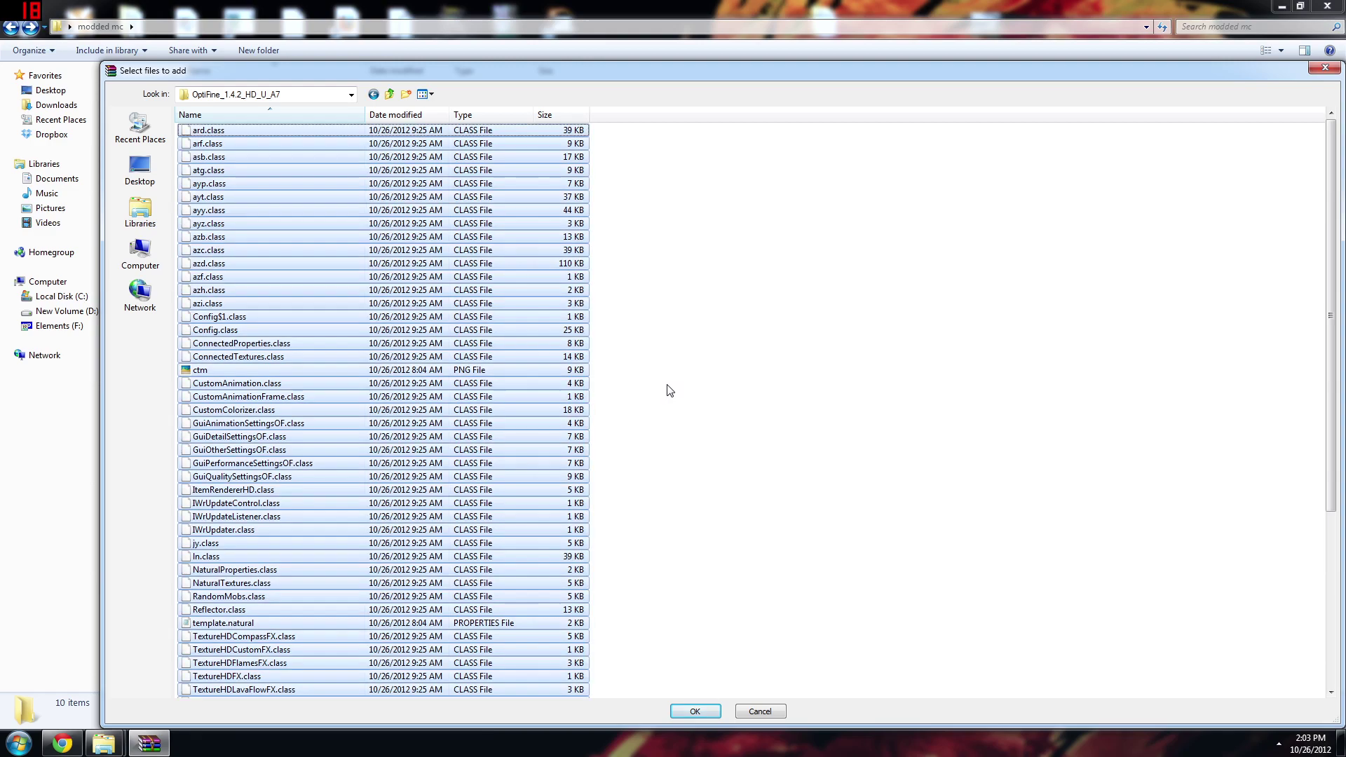
click(690, 711)
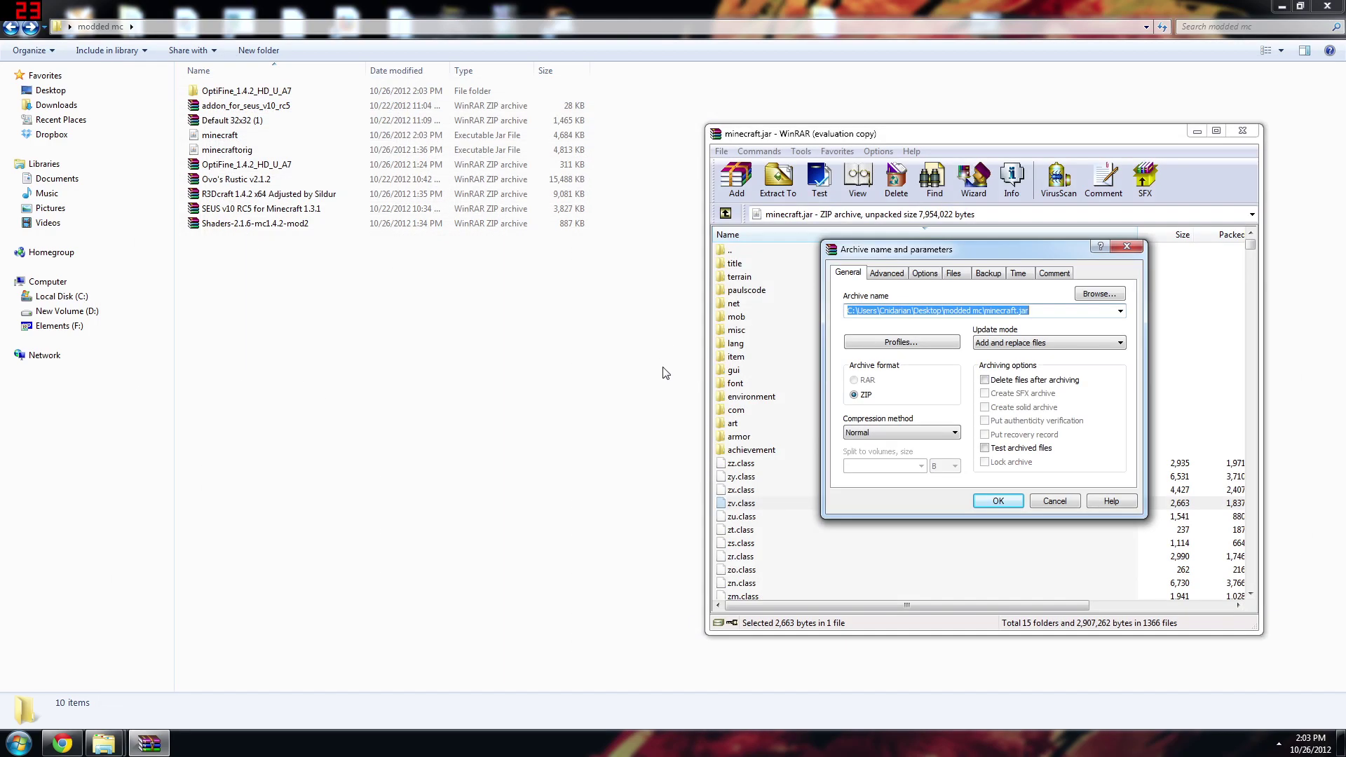
click(988, 503)
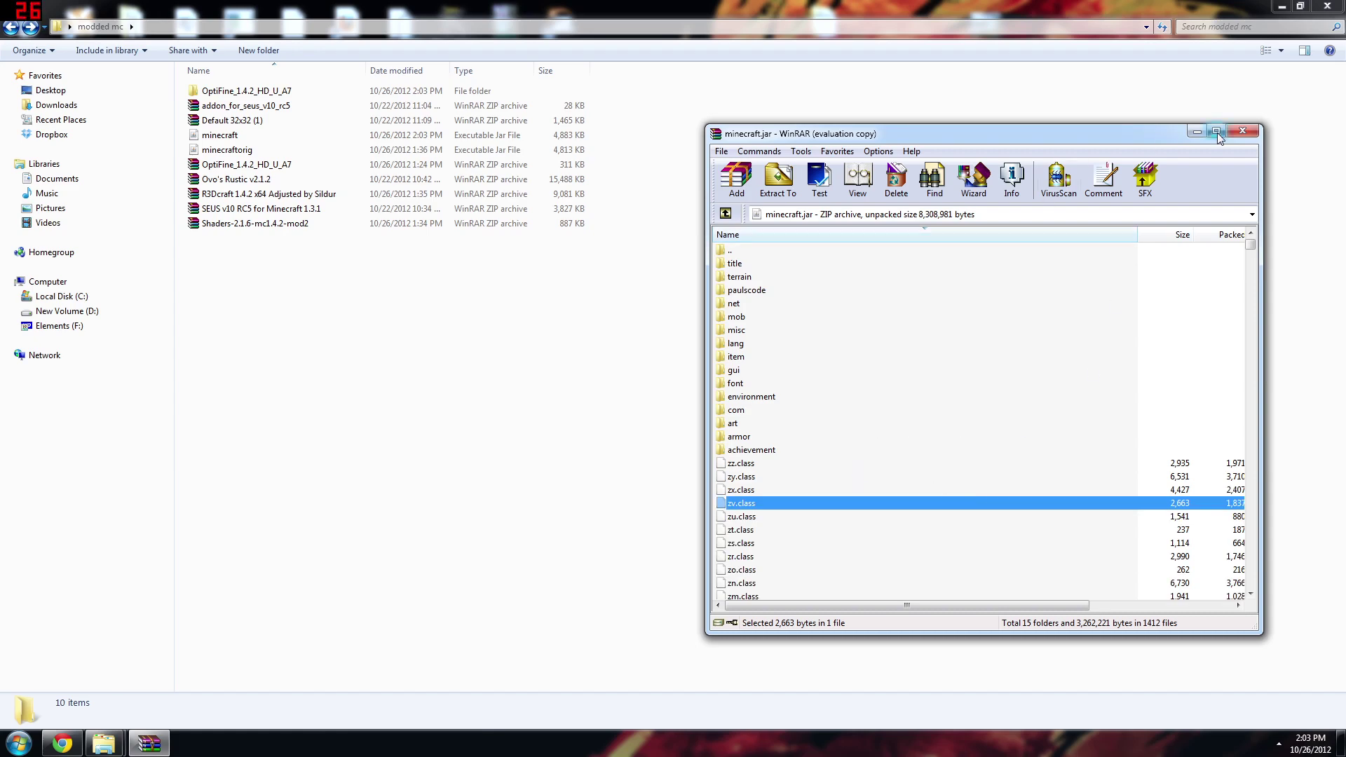
click(1241, 133)
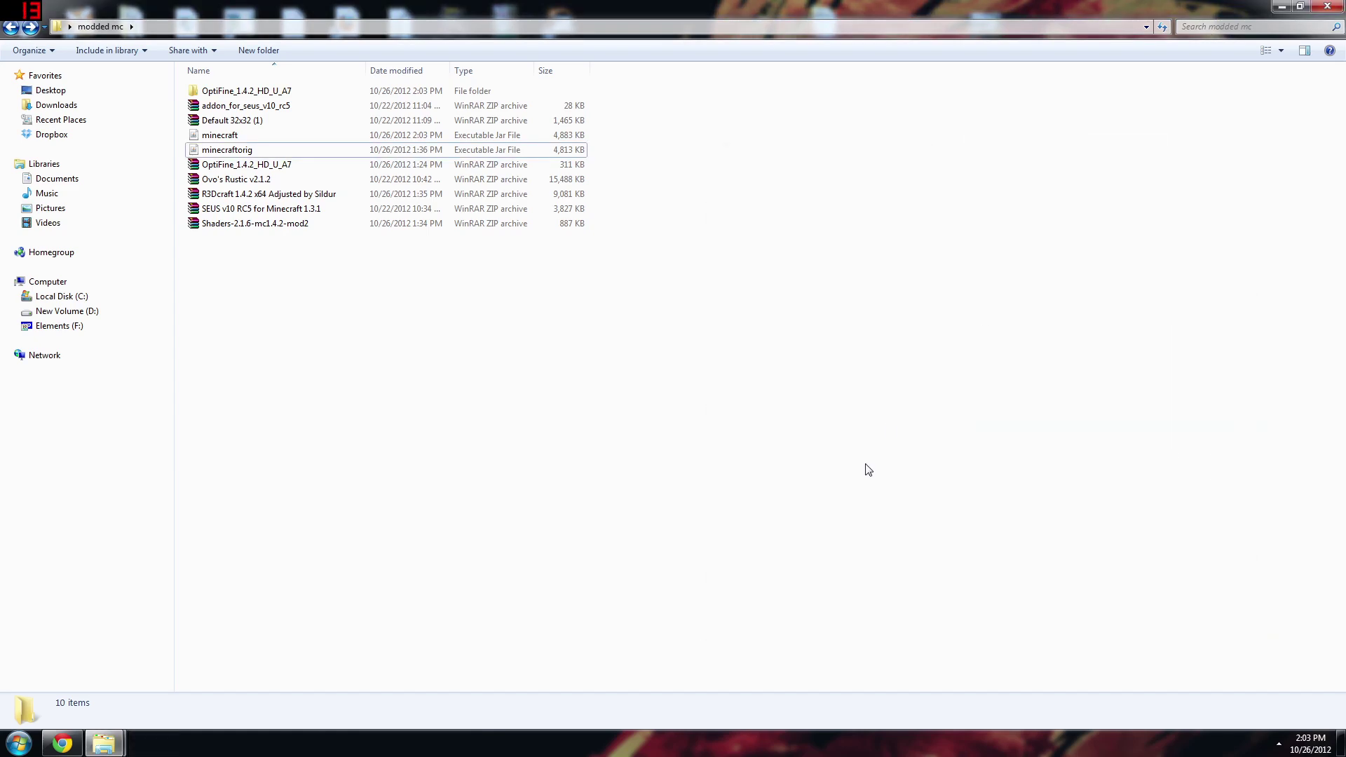
- Copy the modified minecraft jar file into the .minecraft bin folder and close that folder's window
right_click(222, 136)
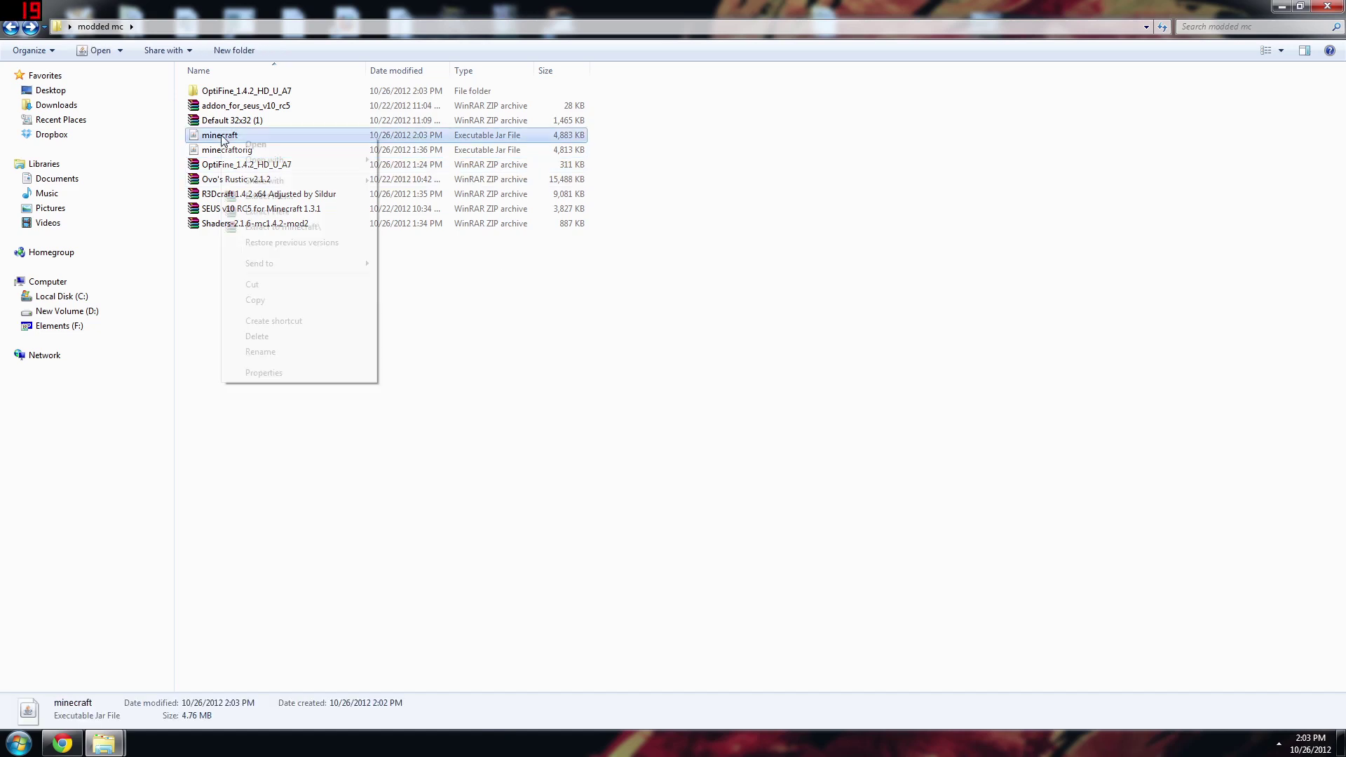
click(270, 300)
mouse_move(104, 742)
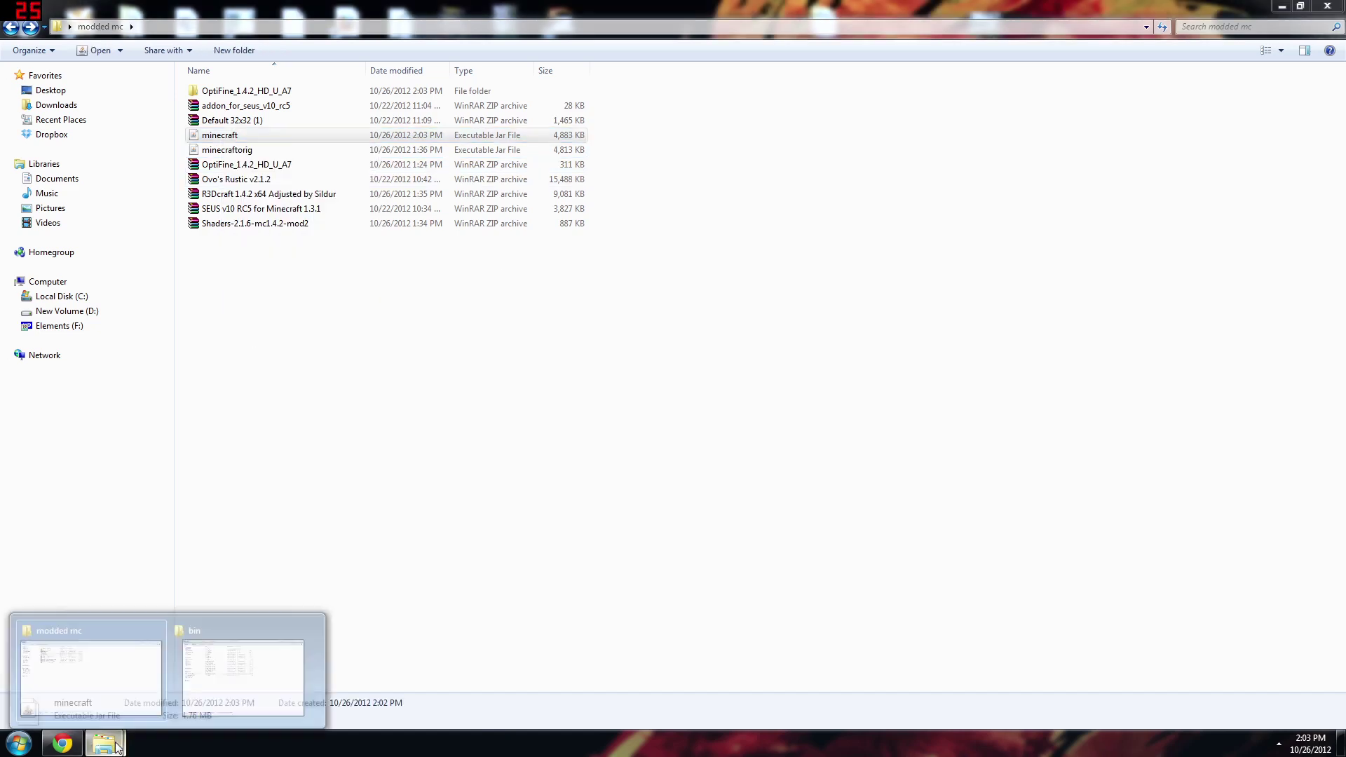
click(231, 673)
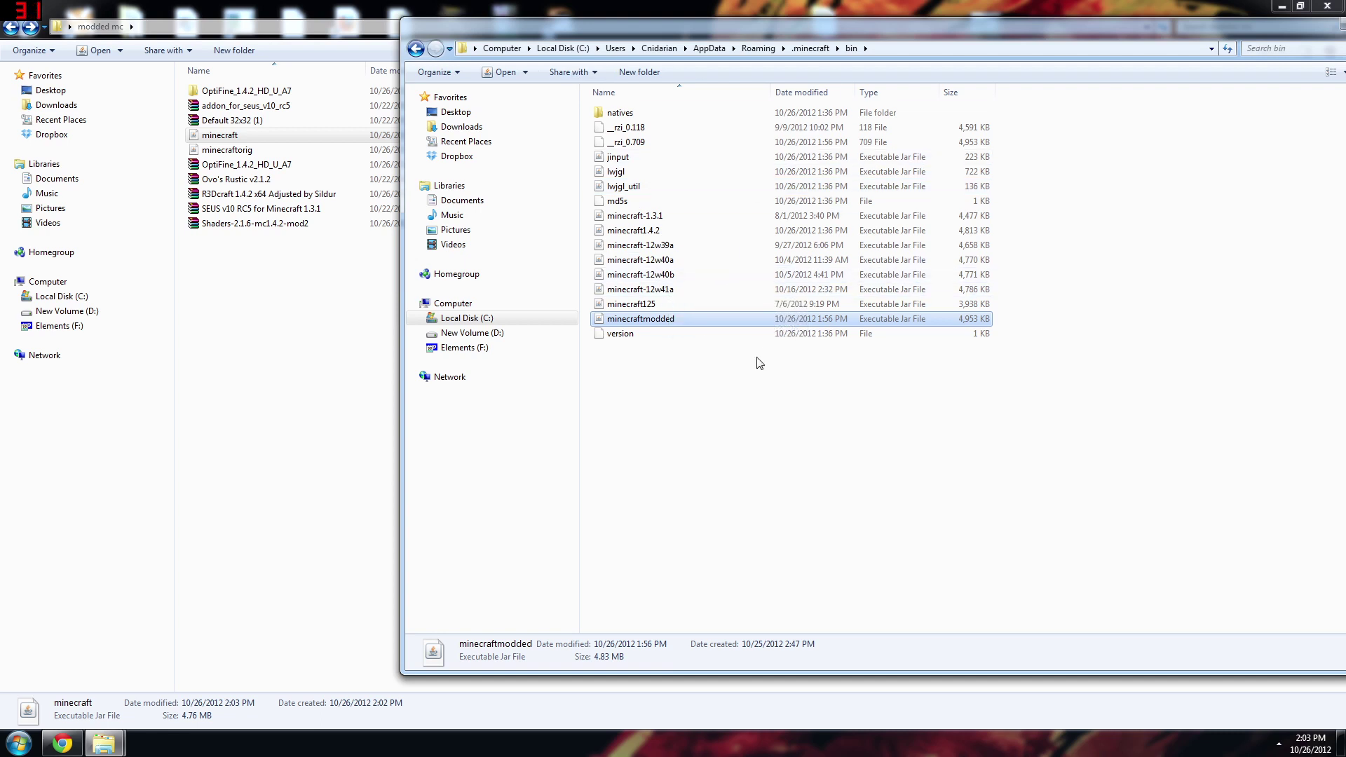
click(714, 431)
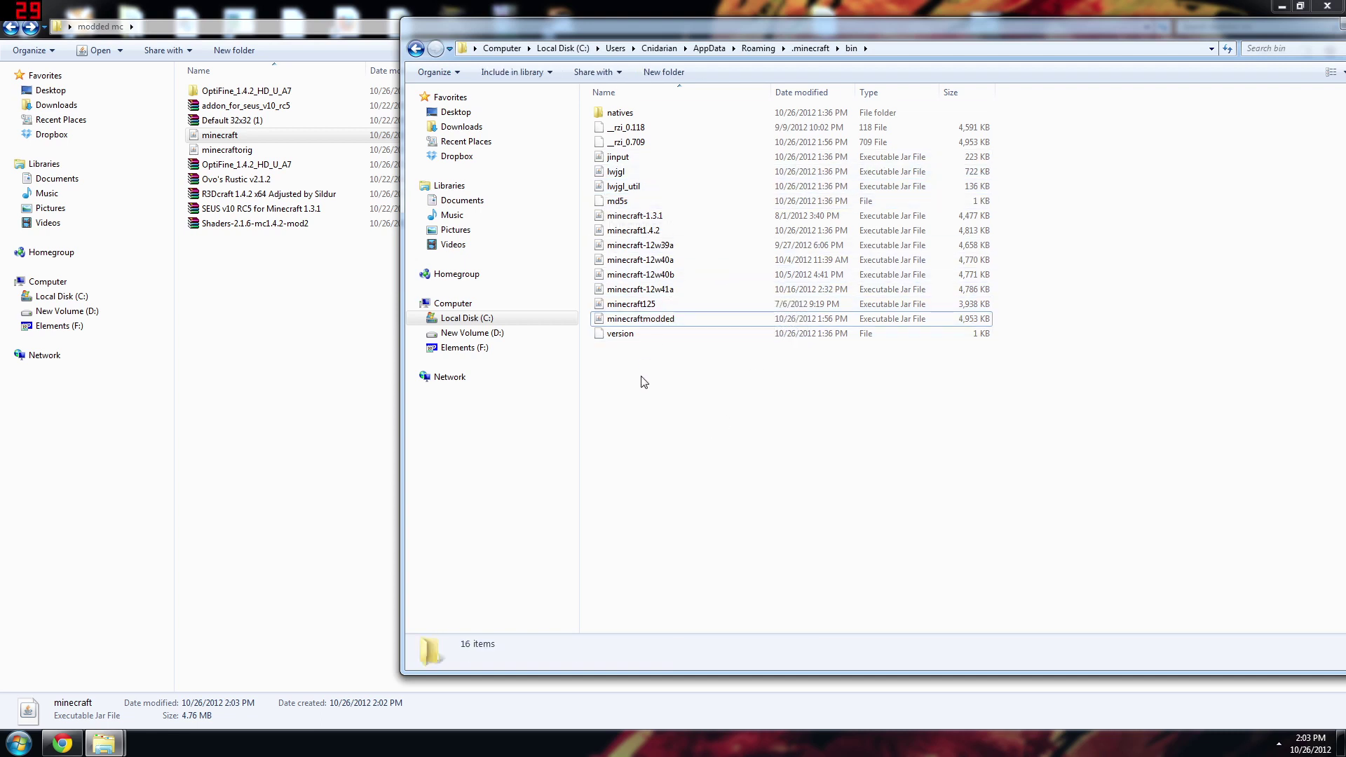
right_click(637, 396)
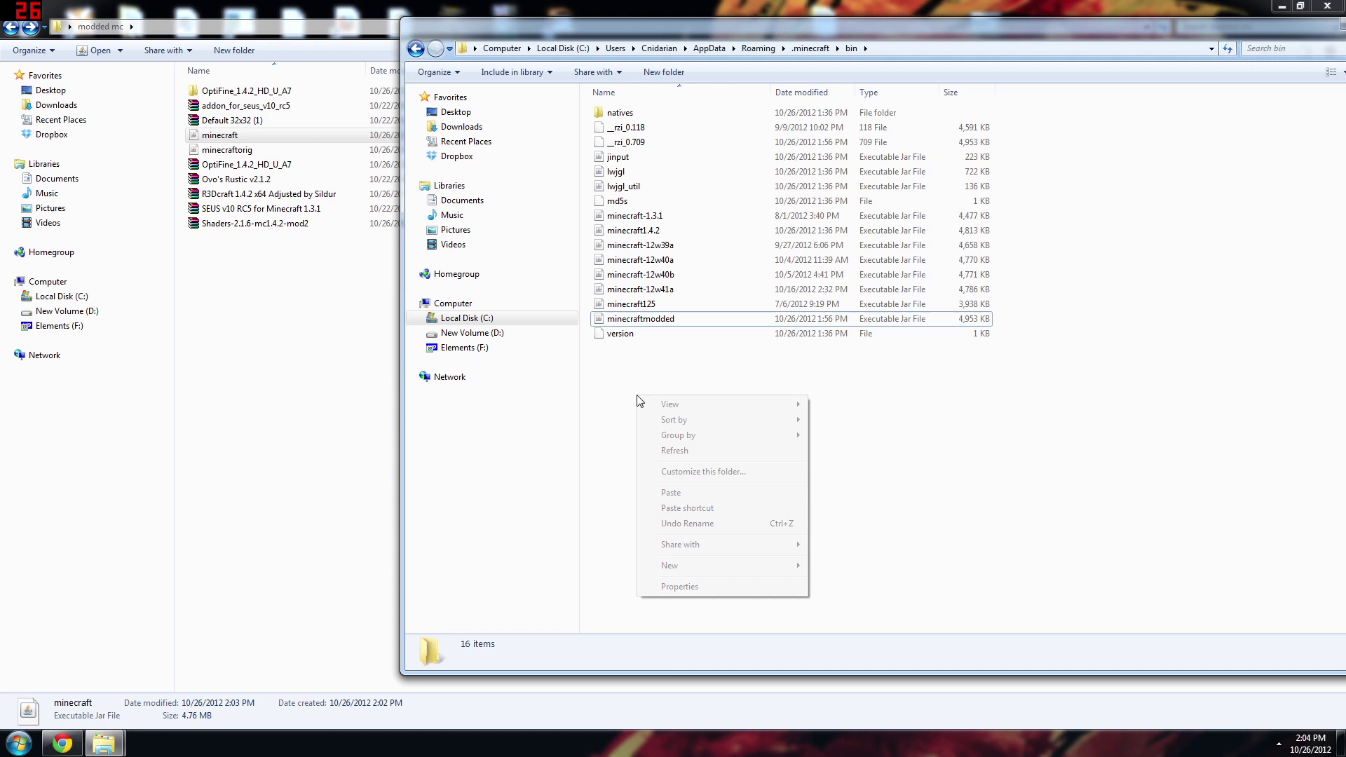
click(691, 492)
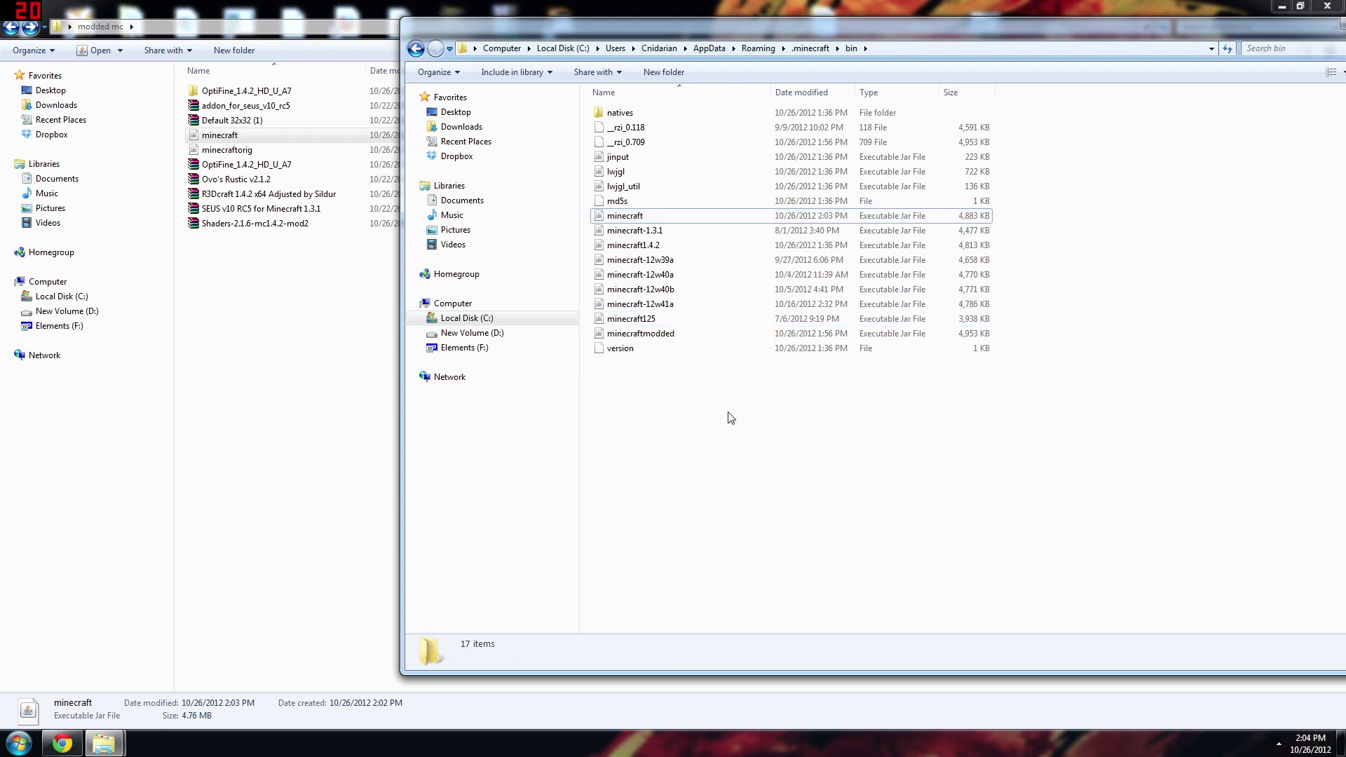
key(alt+F4)
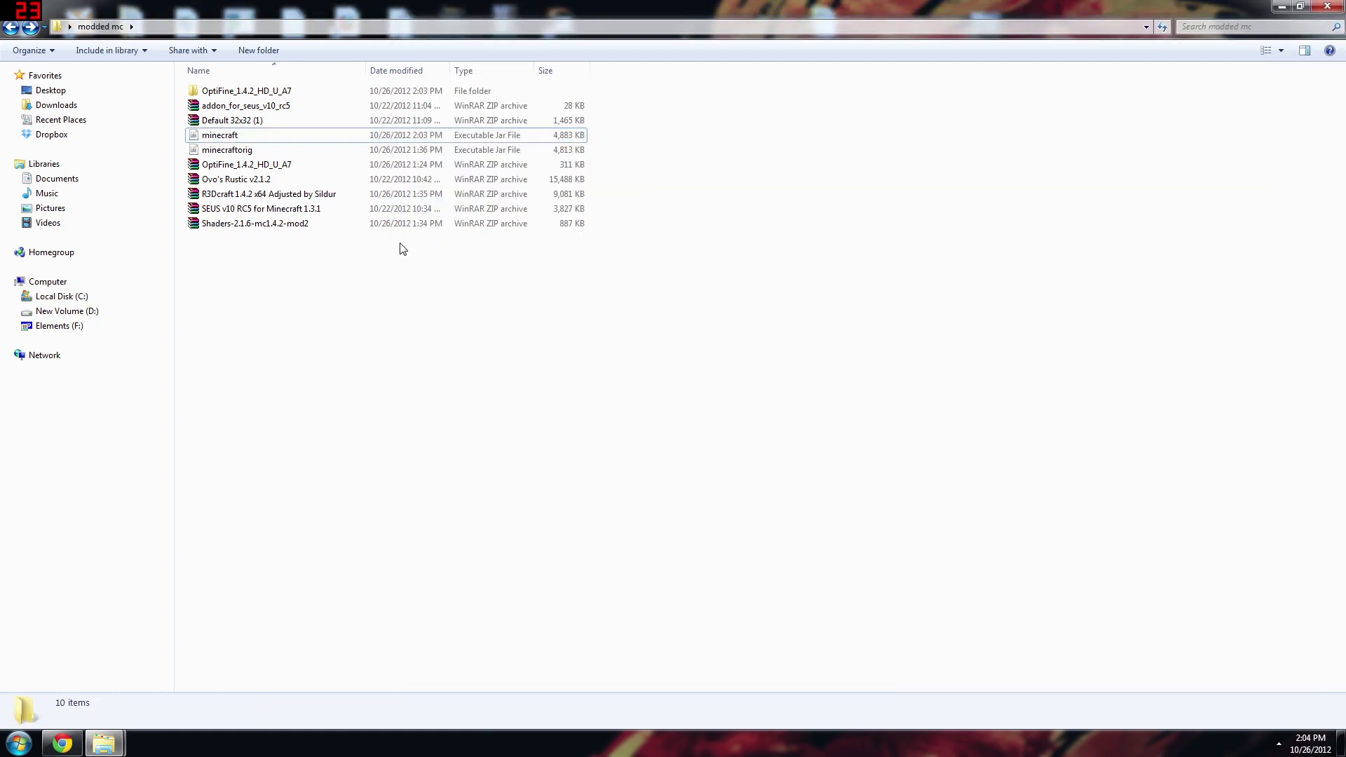
- Extract the SEUS v10 RC5 for Minecraft 1.3.1 and Shaders-2.1.6-mc1.4.2-mod2 archives into folders of the same names
right_click(237, 213)
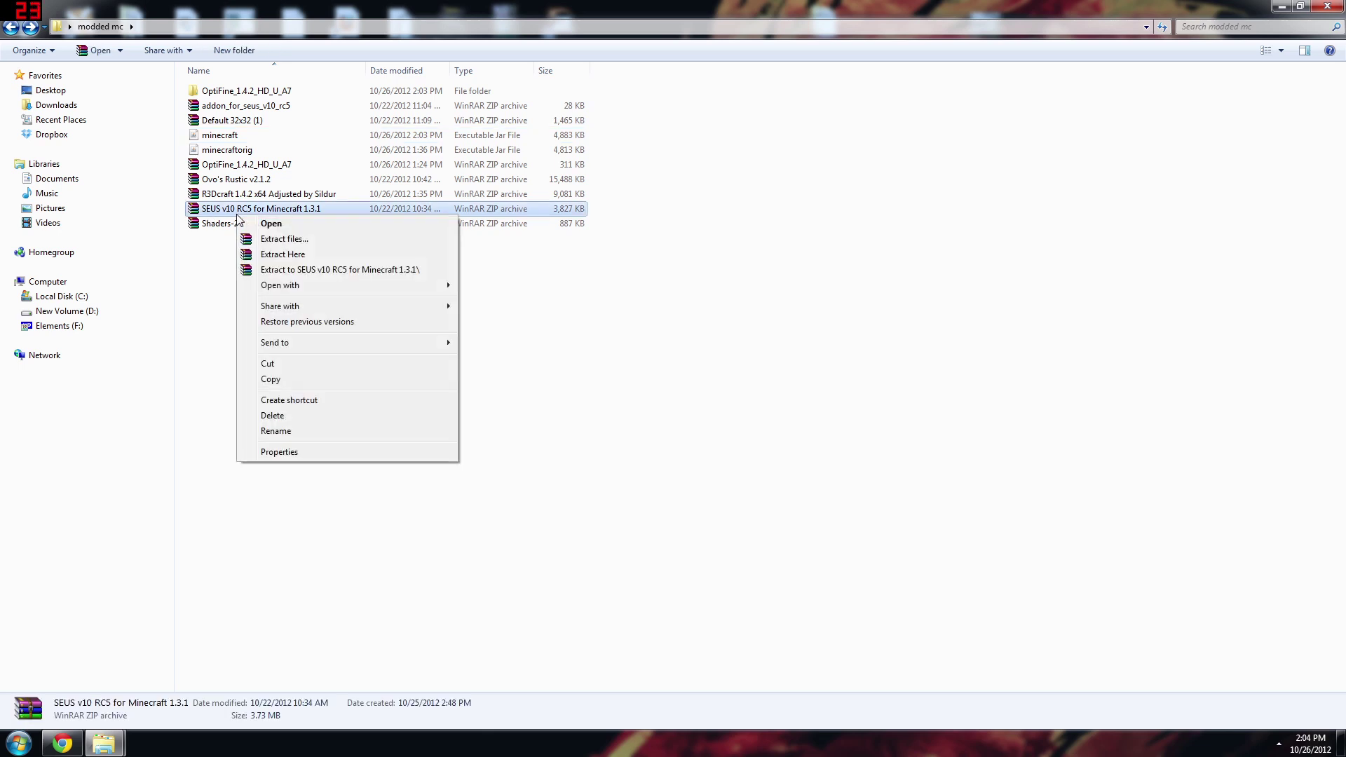
click(338, 271)
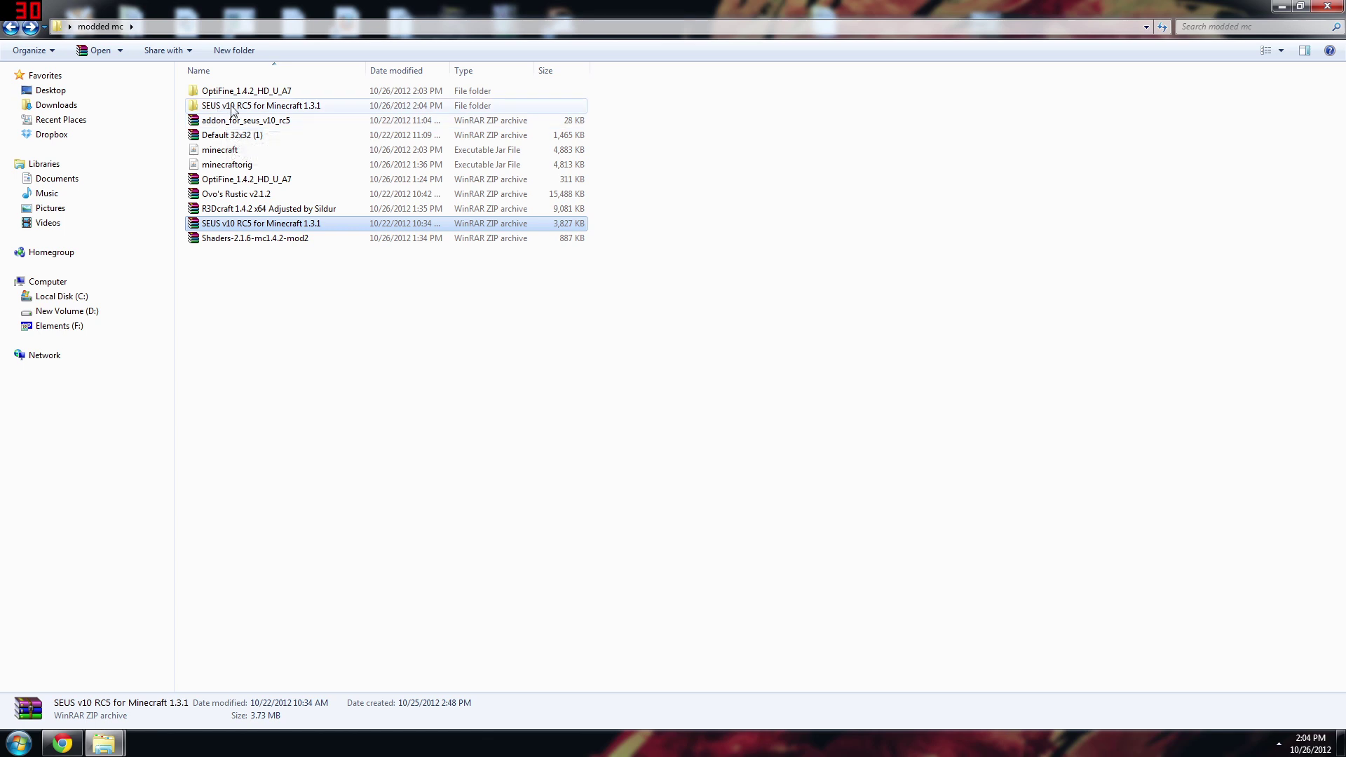
right_click(225, 242)
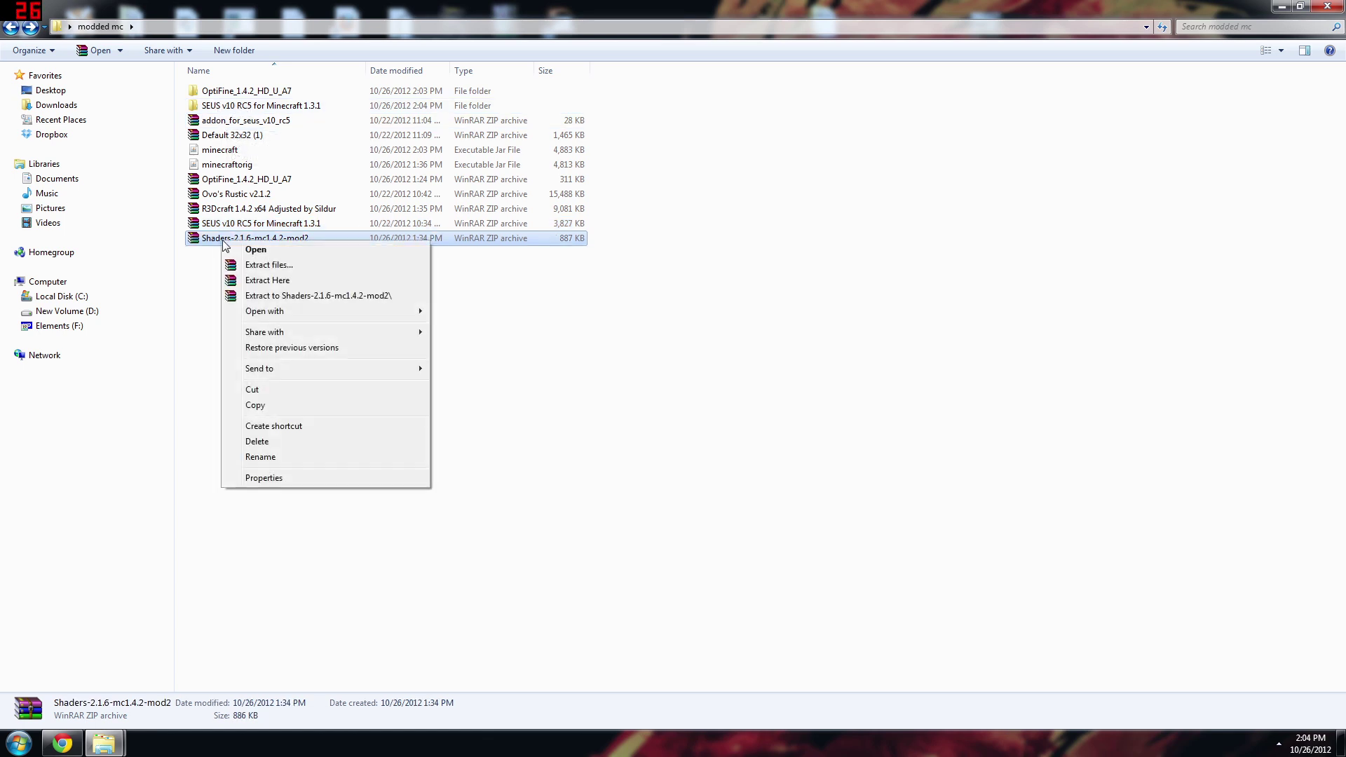
click(311, 296)
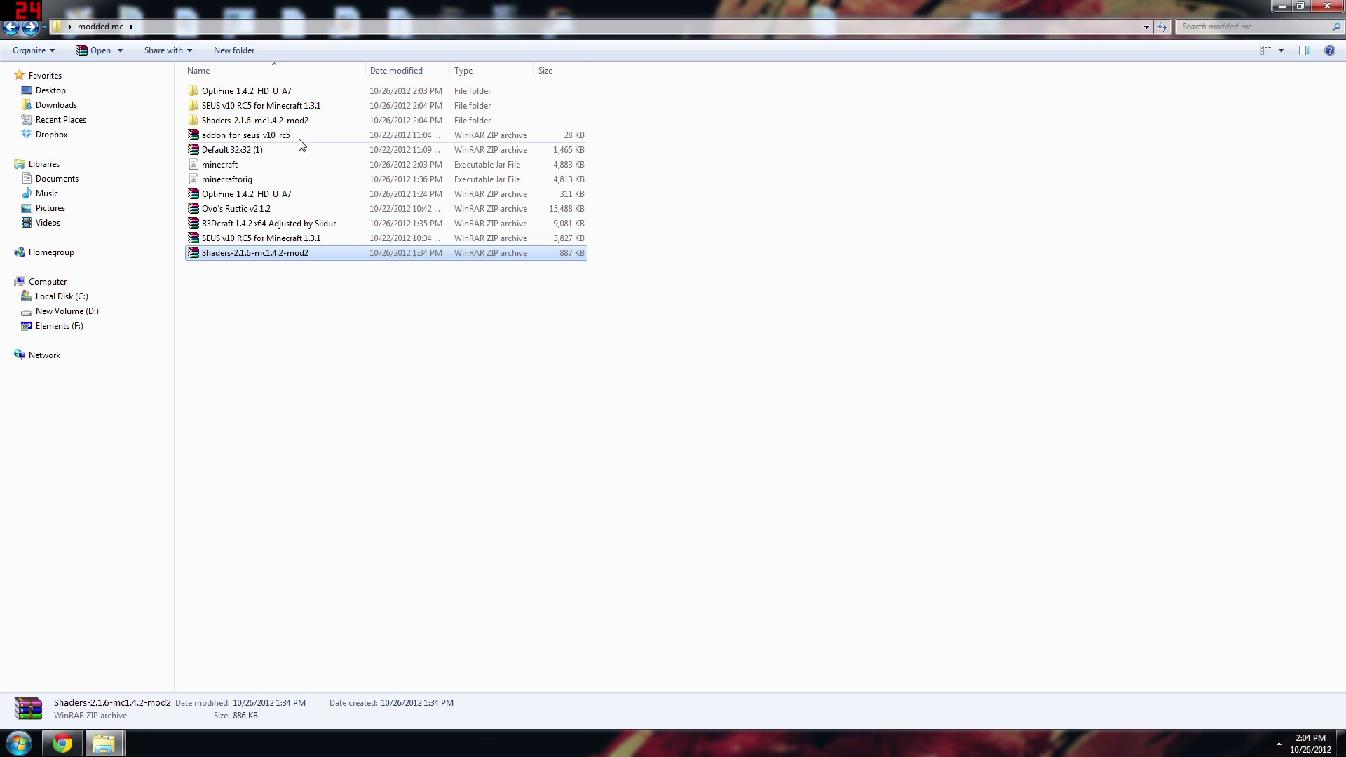
- Copy all shader files from the Shaders Only folder inside the extracted SEUS v10 RC5 for Minecraft 1.3.1 folder
double_click(233, 111)
double_click(218, 121)
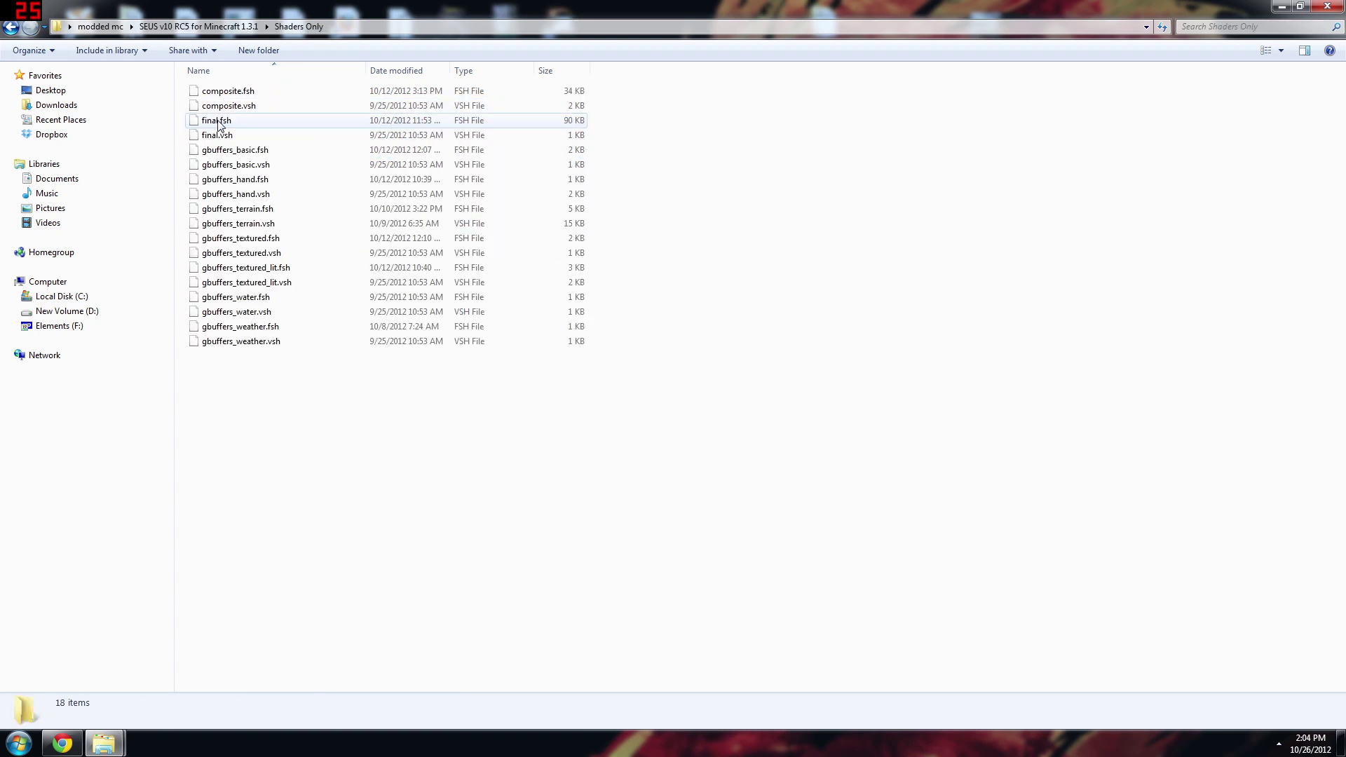
click(12, 28)
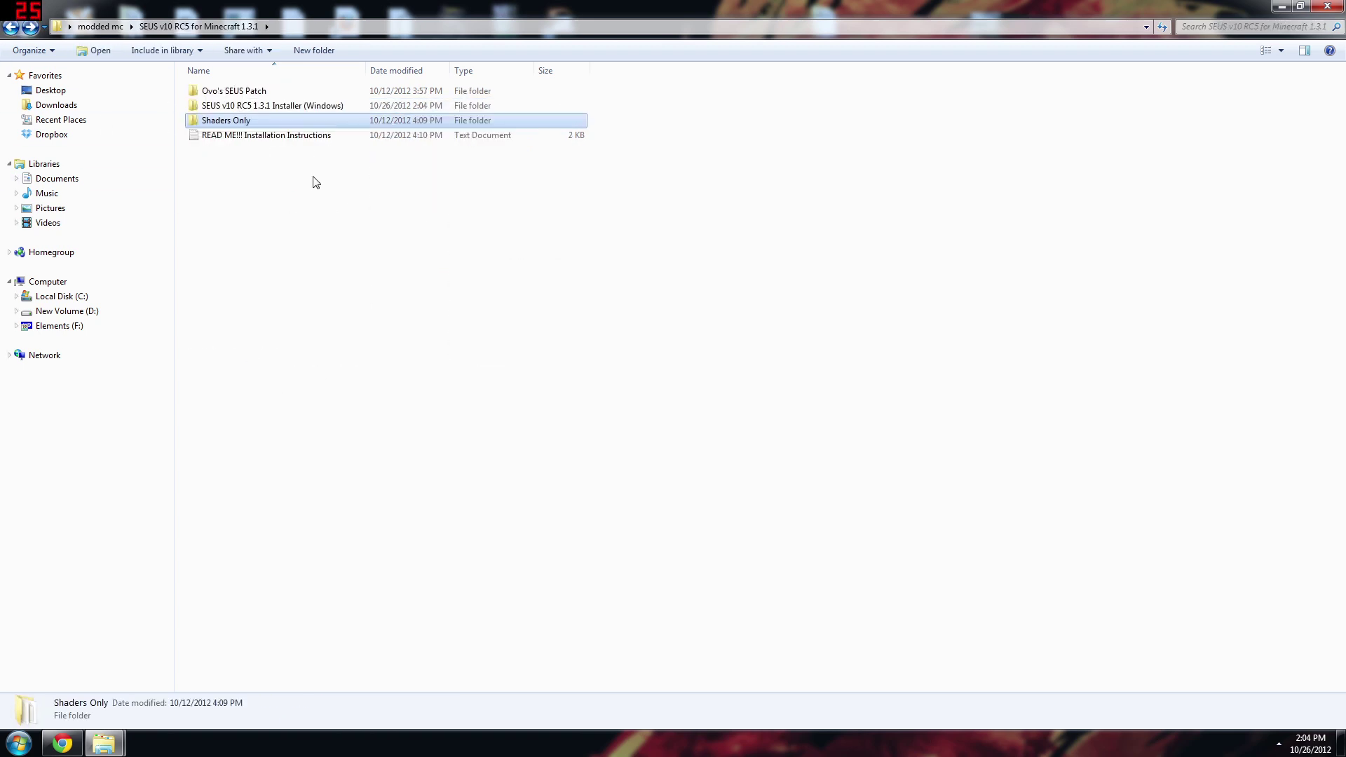
double_click(225, 121)
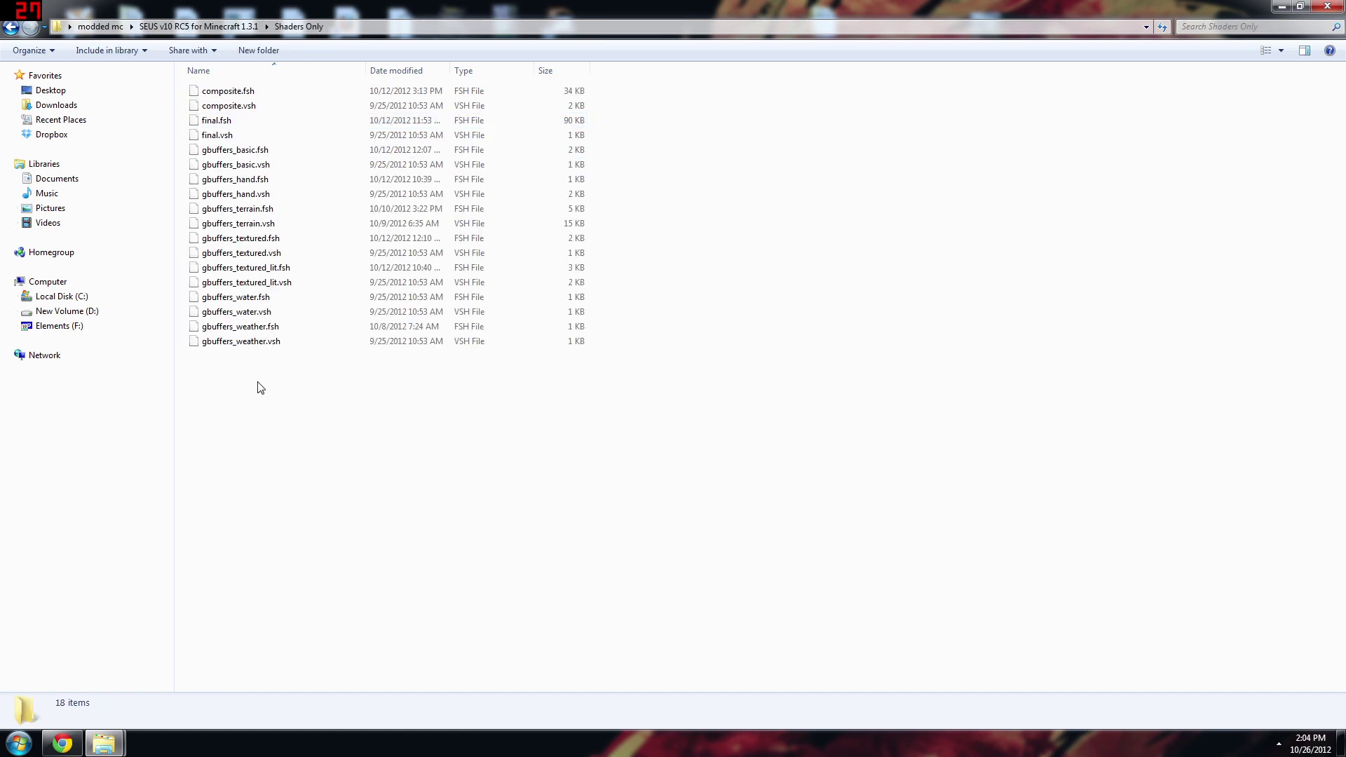
key(ctrl+a)
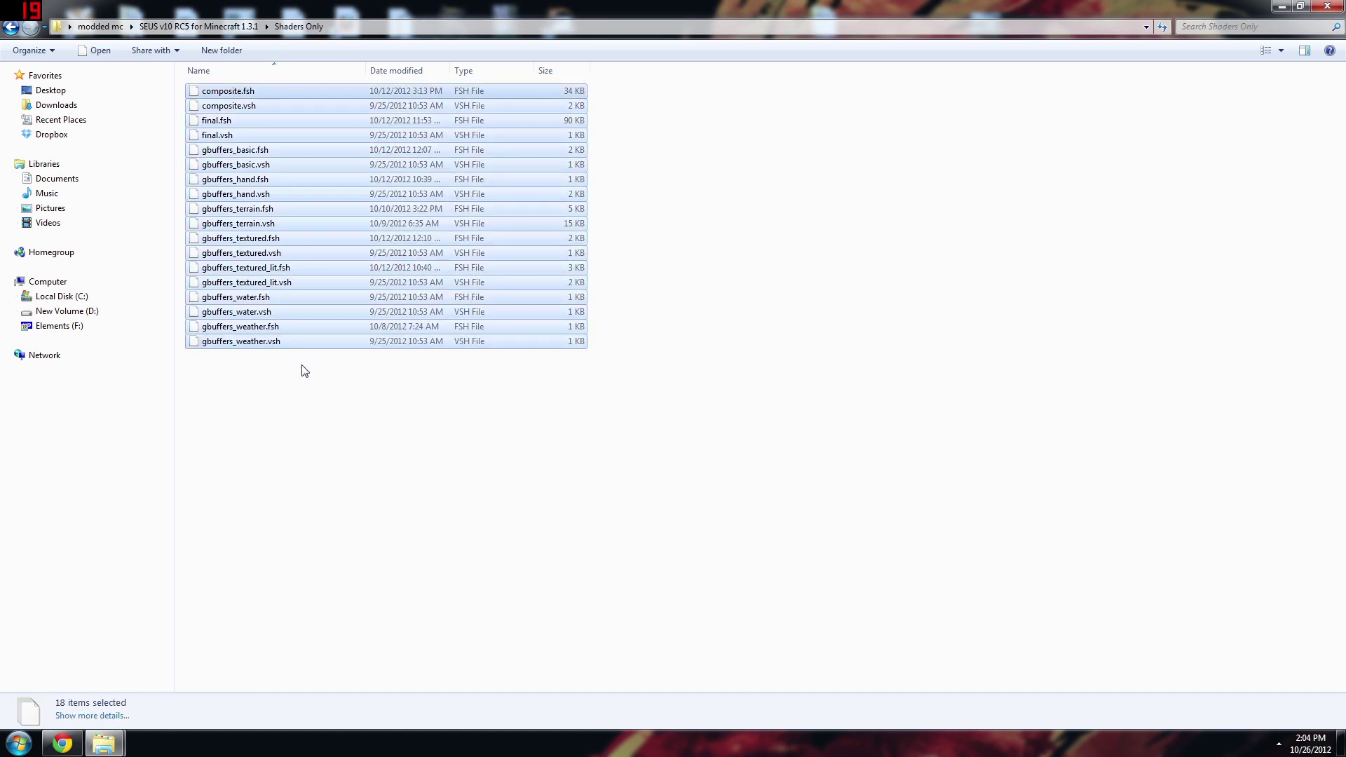
right_click(389, 298)
click(421, 428)
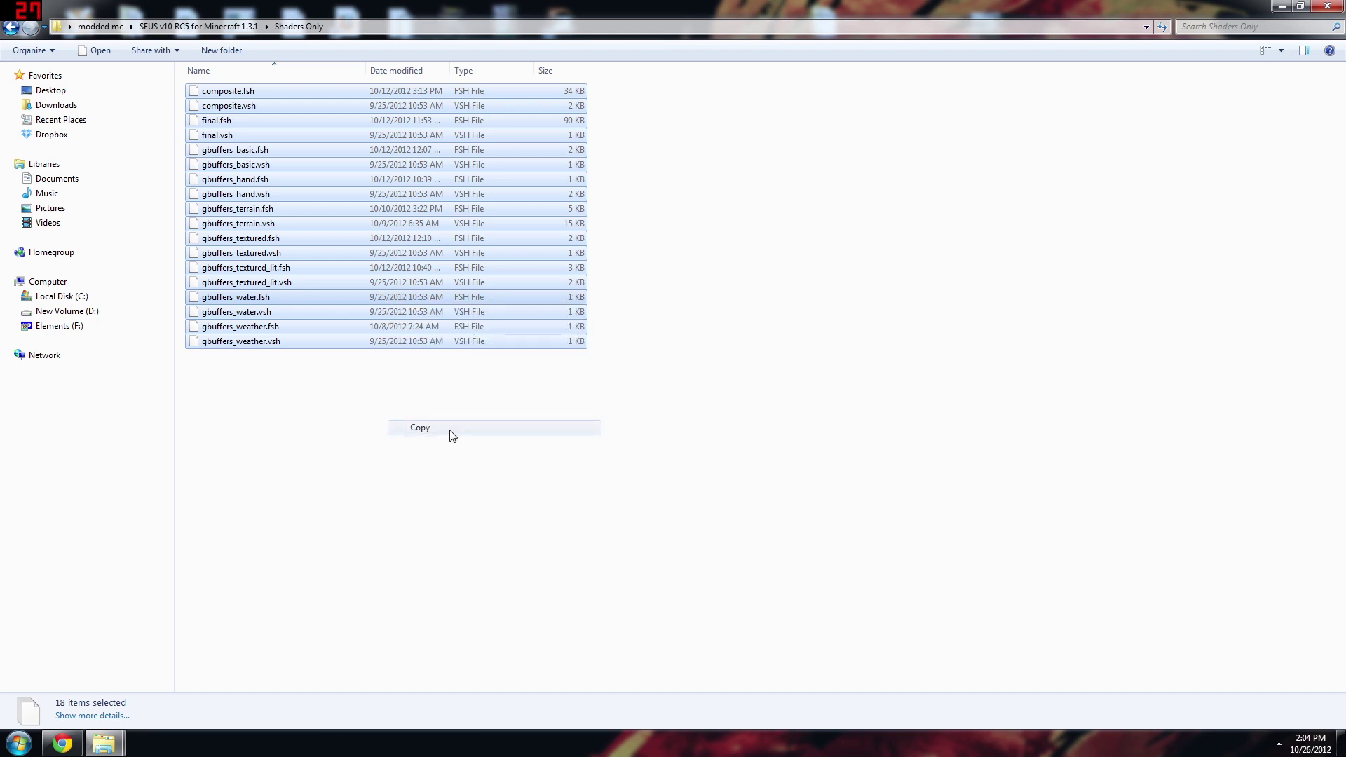
- Open the Shaders/mods/shaders/contents/files/shaders folder inside the extracted Shaders-2.1.6-mc1.4.2-mod2 folder
click(10, 25)
click(10, 25)
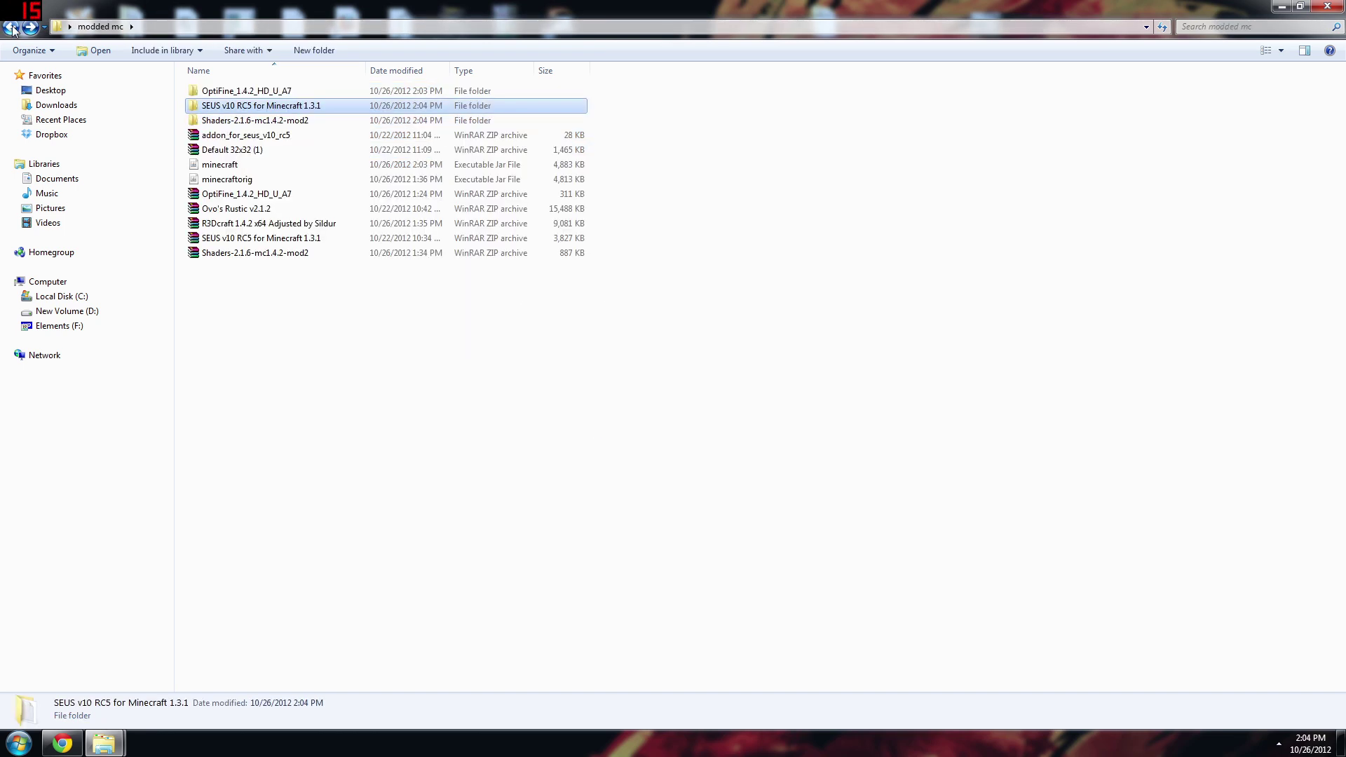
click(266, 123)
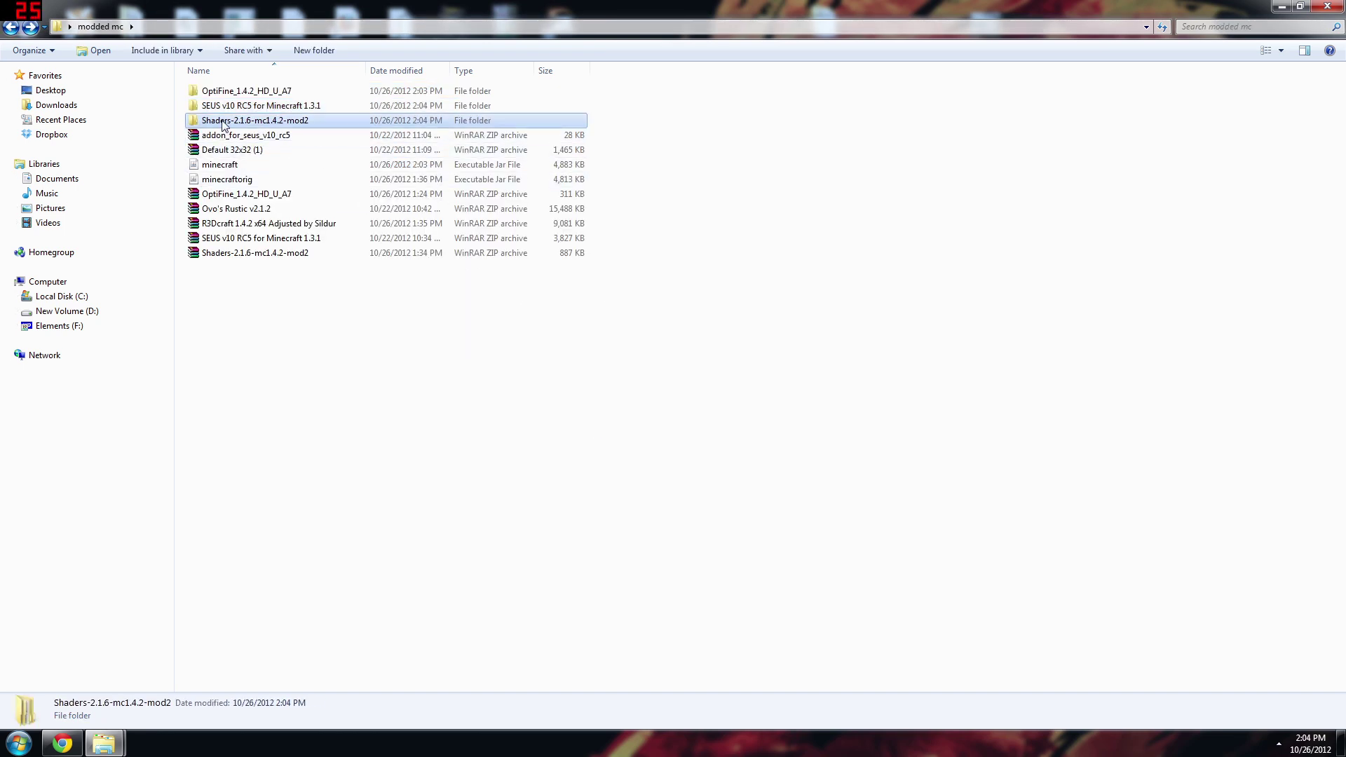
double_click(237, 125)
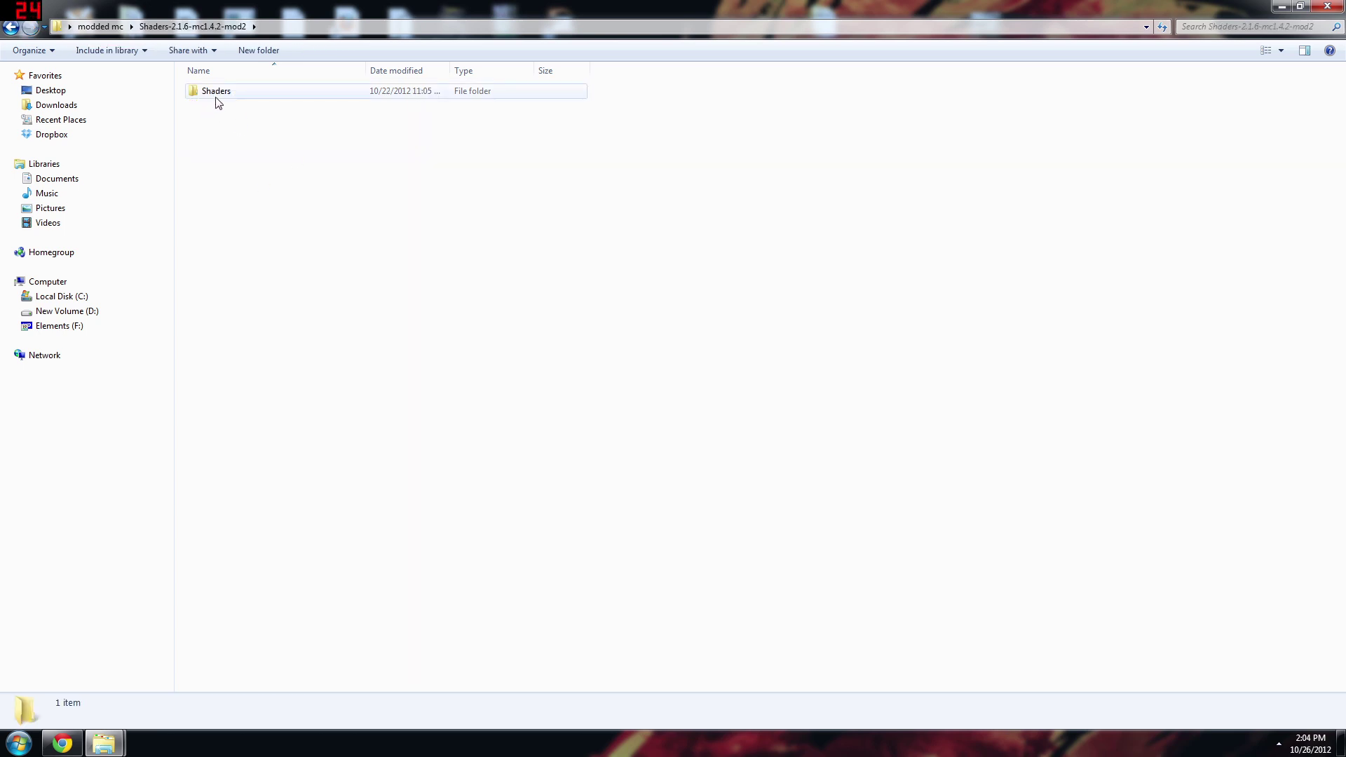
click(217, 102)
double_click(219, 97)
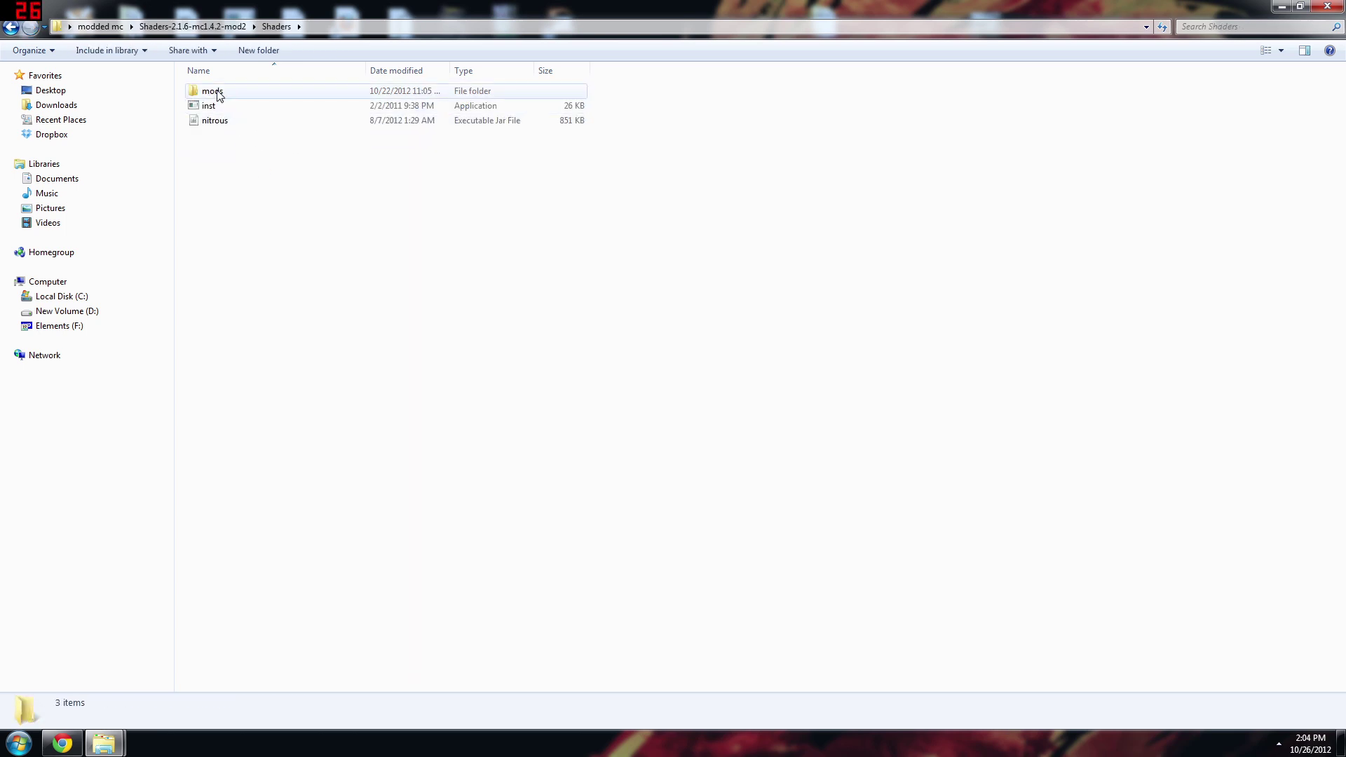
double_click(219, 96)
double_click(218, 92)
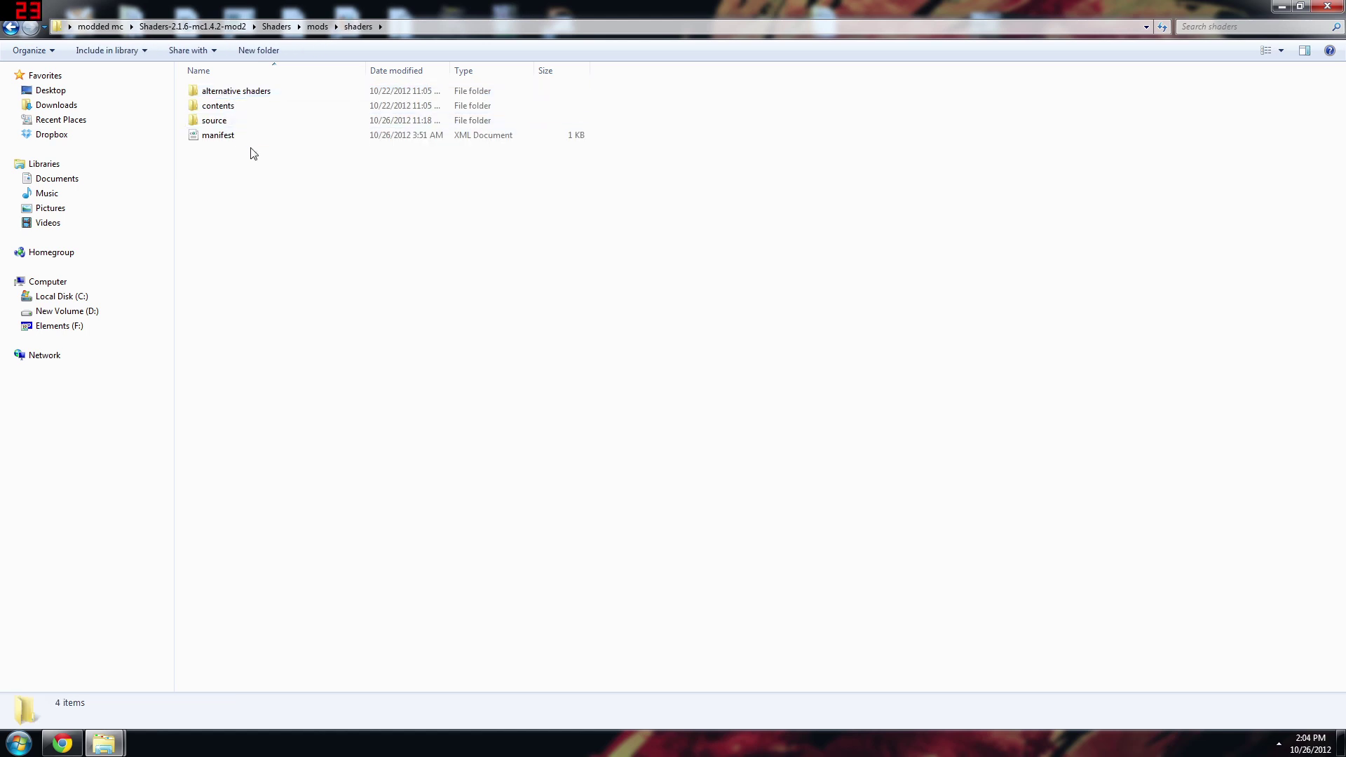
double_click(217, 106)
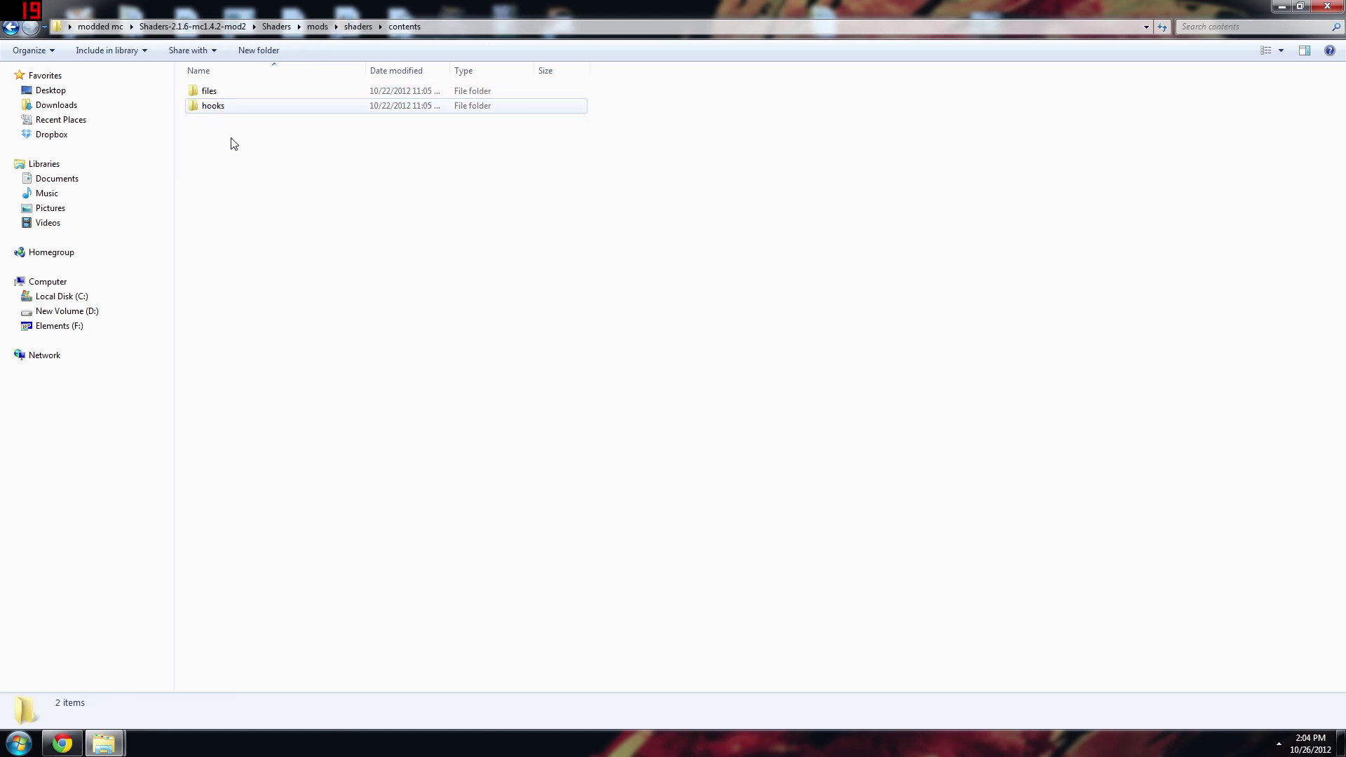
double_click(231, 91)
double_click(233, 93)
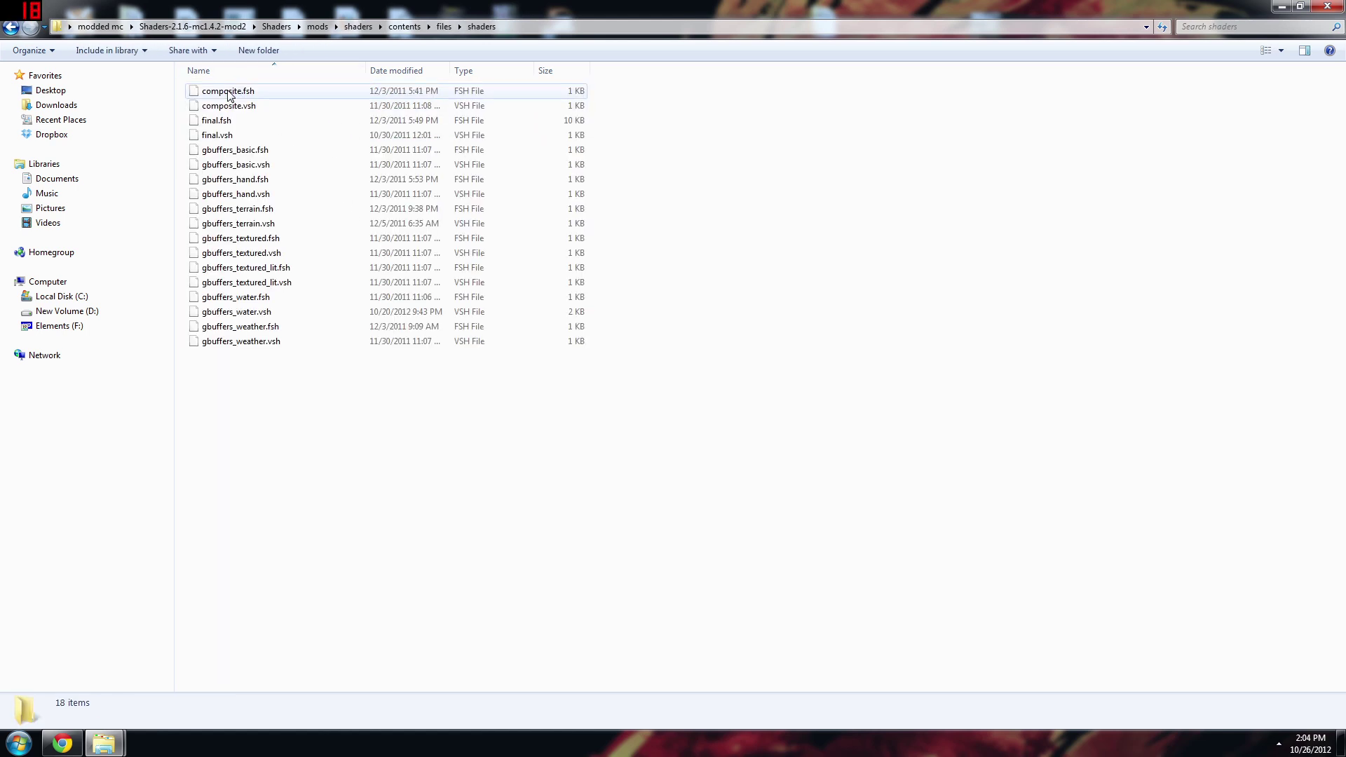
- Paste the copied SEUS shader files into this shaders folder, replacing the existing file for every name conflict
right_click(292, 432)
click(348, 526)
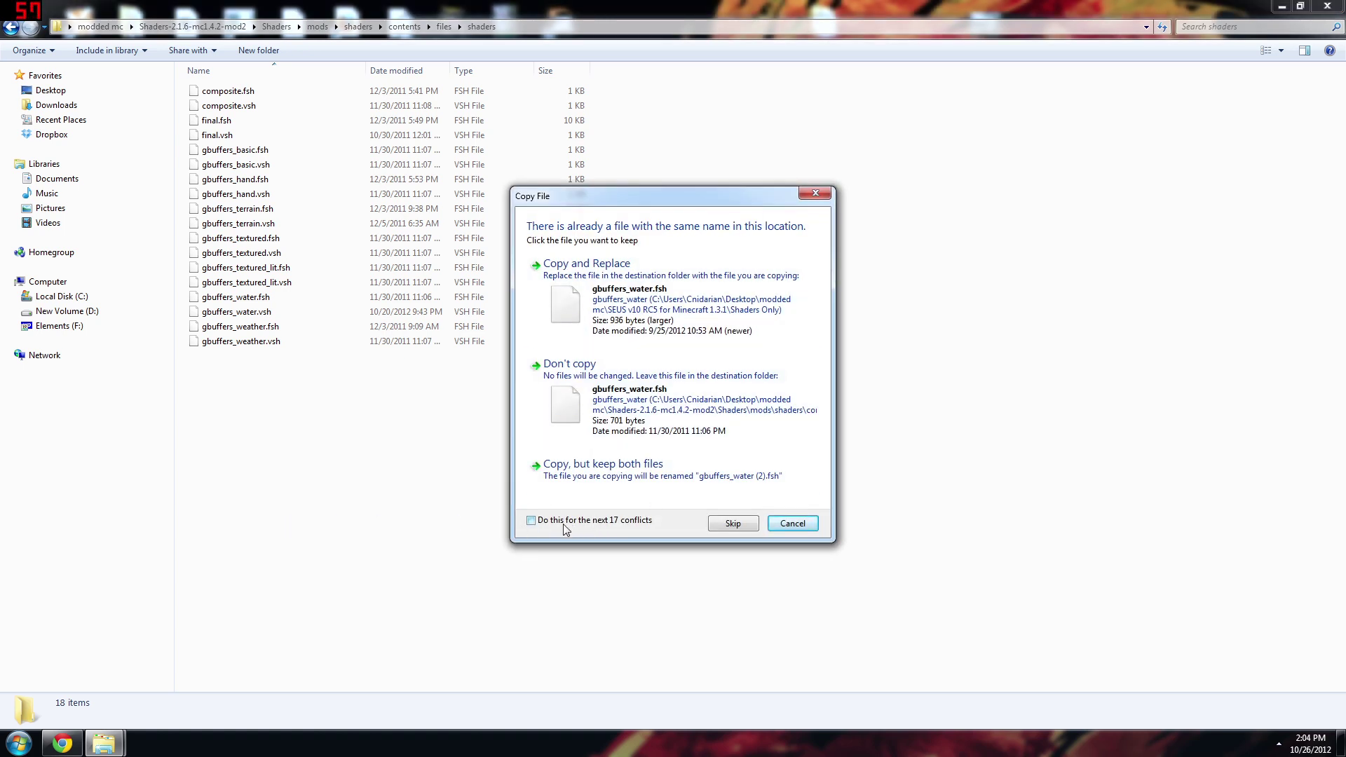
click(535, 522)
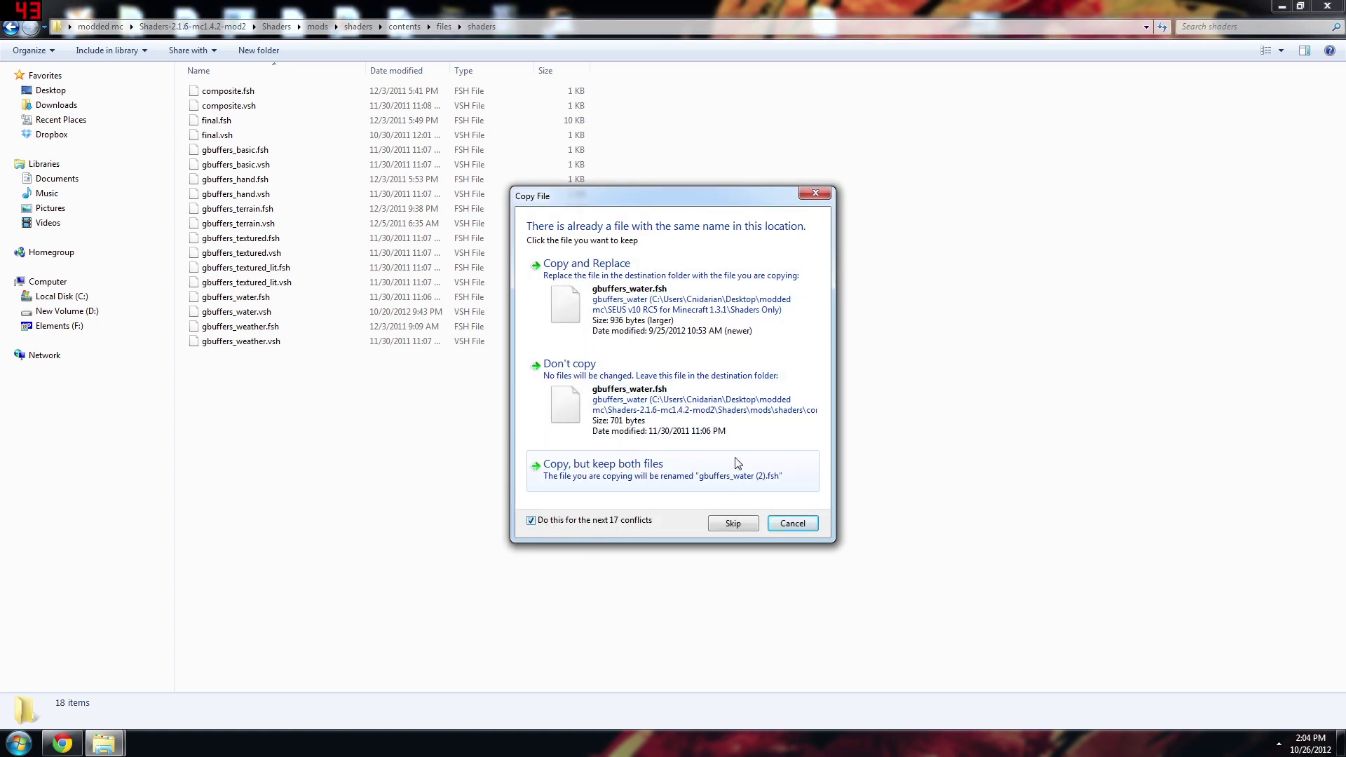
click(602, 295)
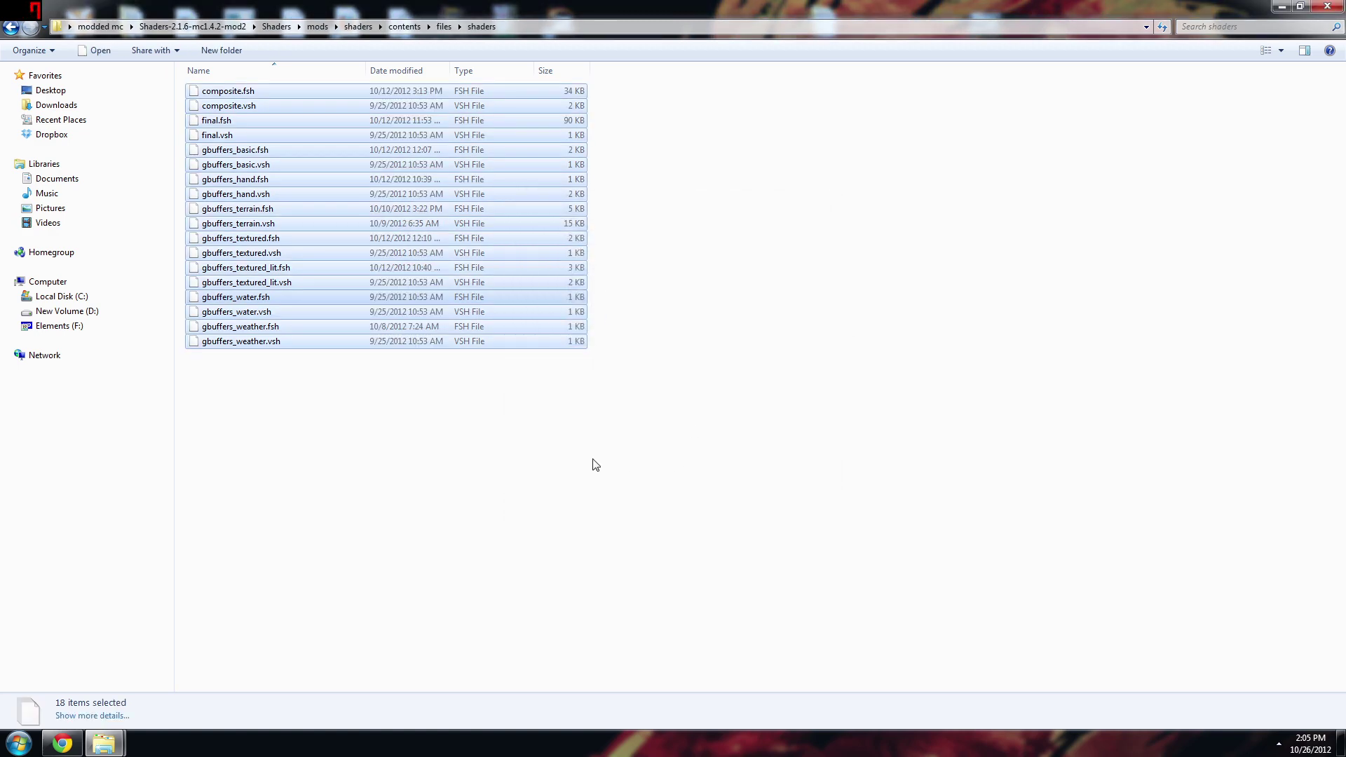
click(595, 464)
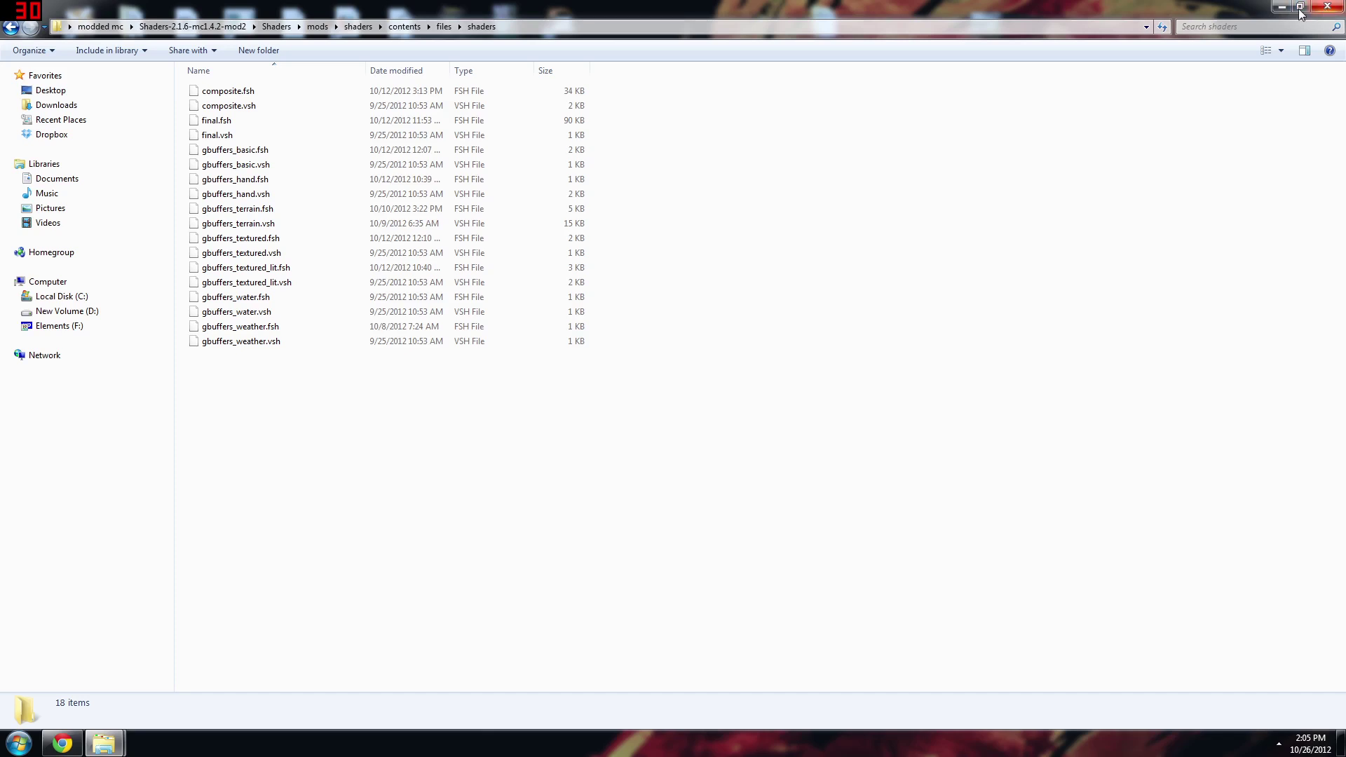
- Return to the Shaders folder within Shaders-2.1.6-mc1.4.2-mod2 and run the inst application as administrator
click(9, 28)
click(8, 28)
click(8, 28)
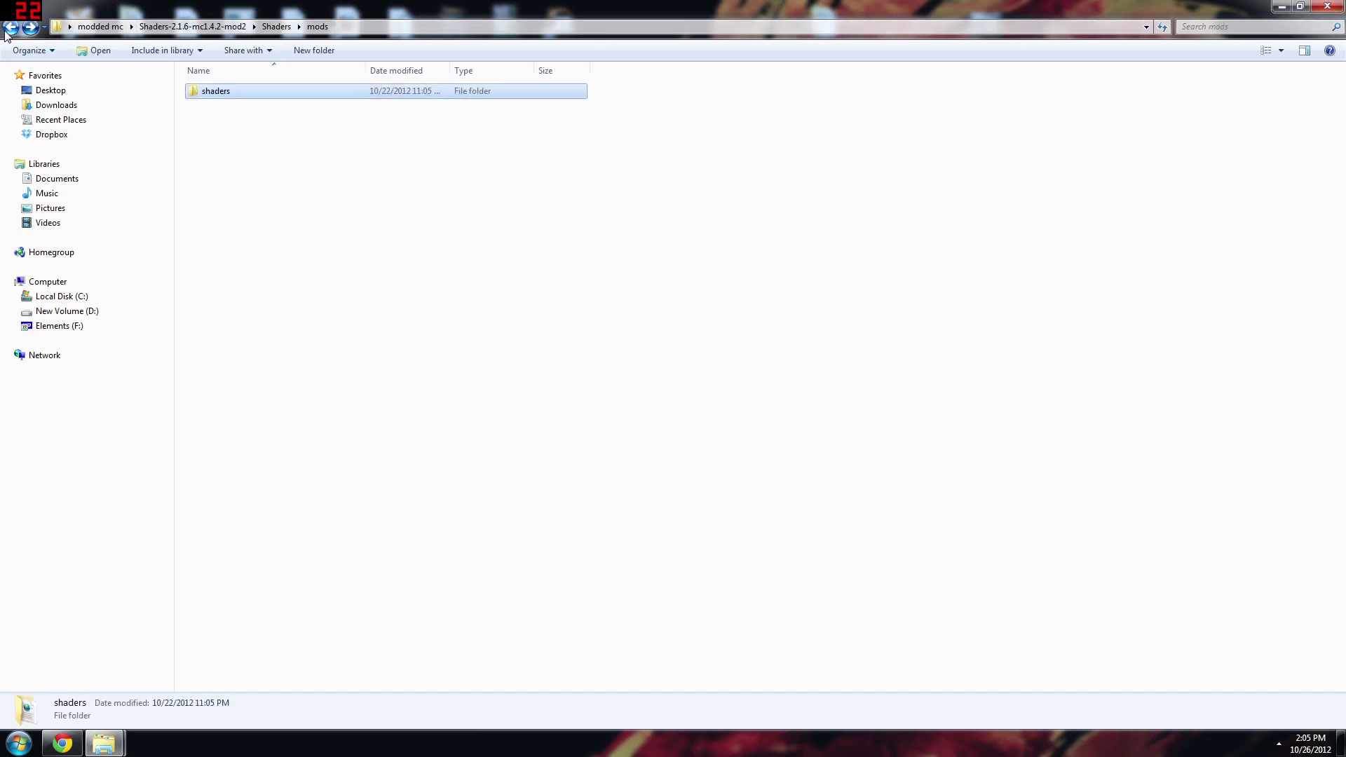
click(8, 28)
click(427, 438)
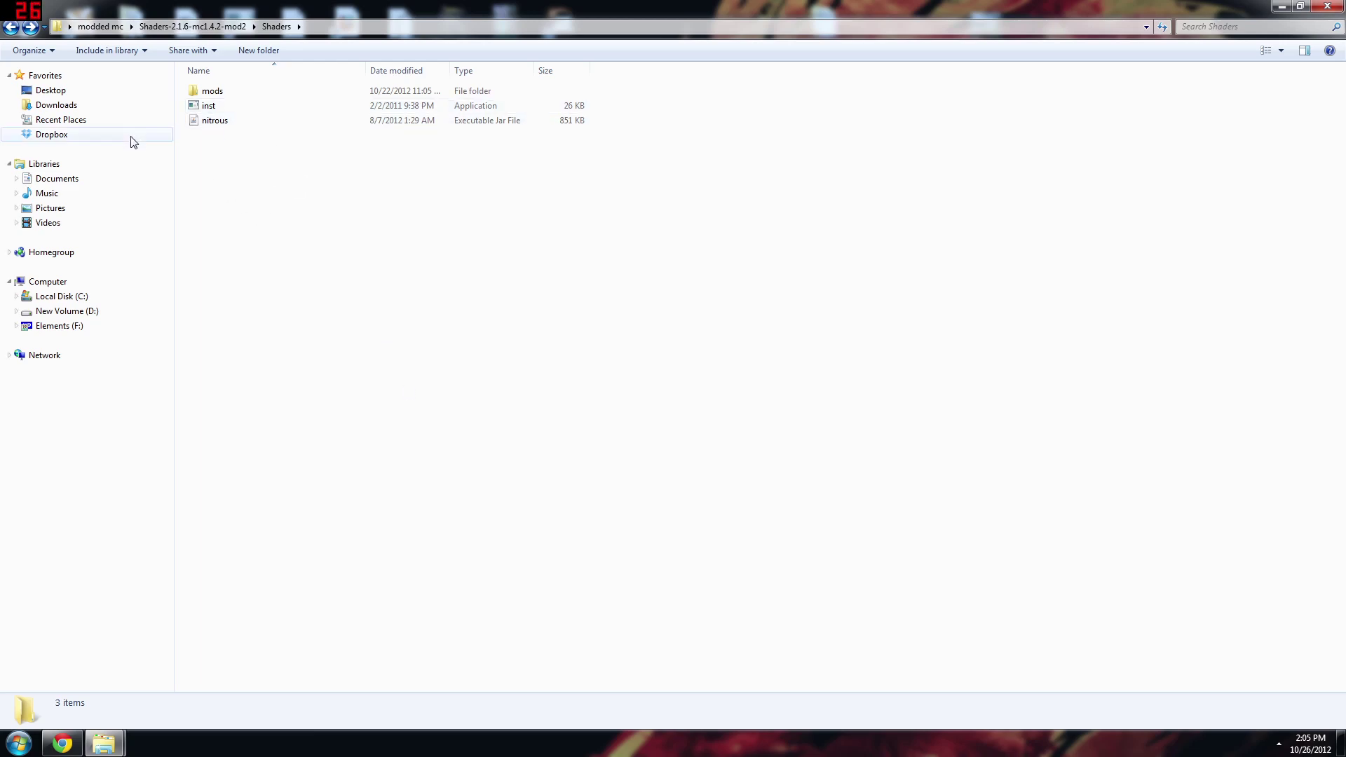
click(11, 28)
click(20, 33)
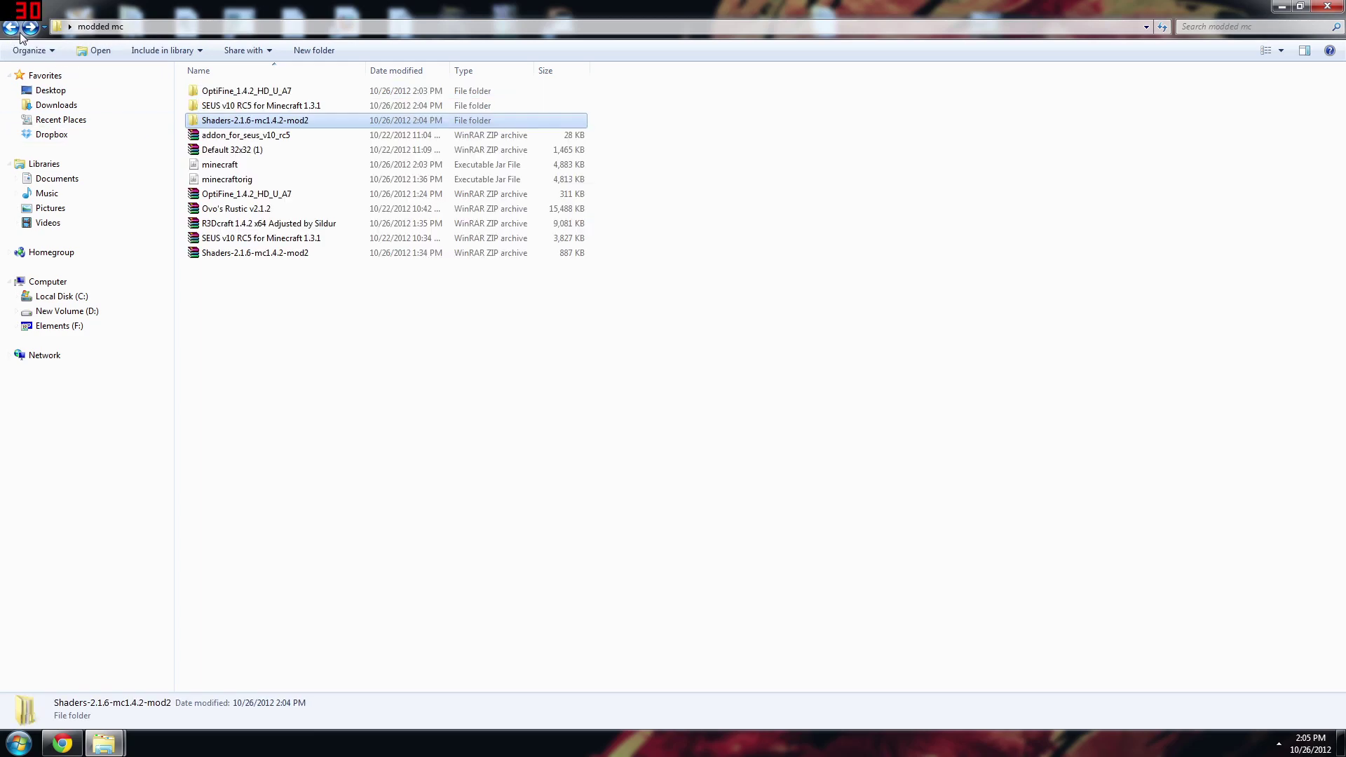
click(323, 379)
double_click(234, 122)
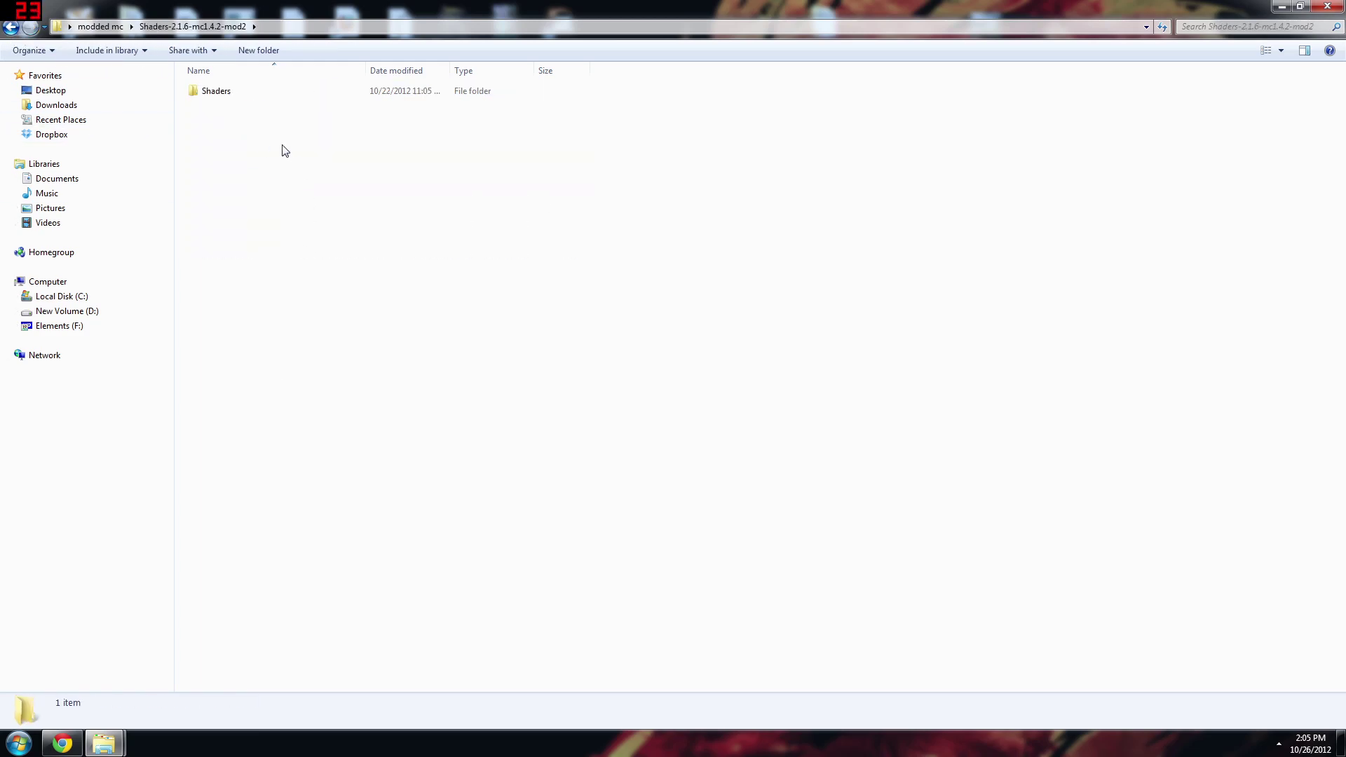
double_click(214, 91)
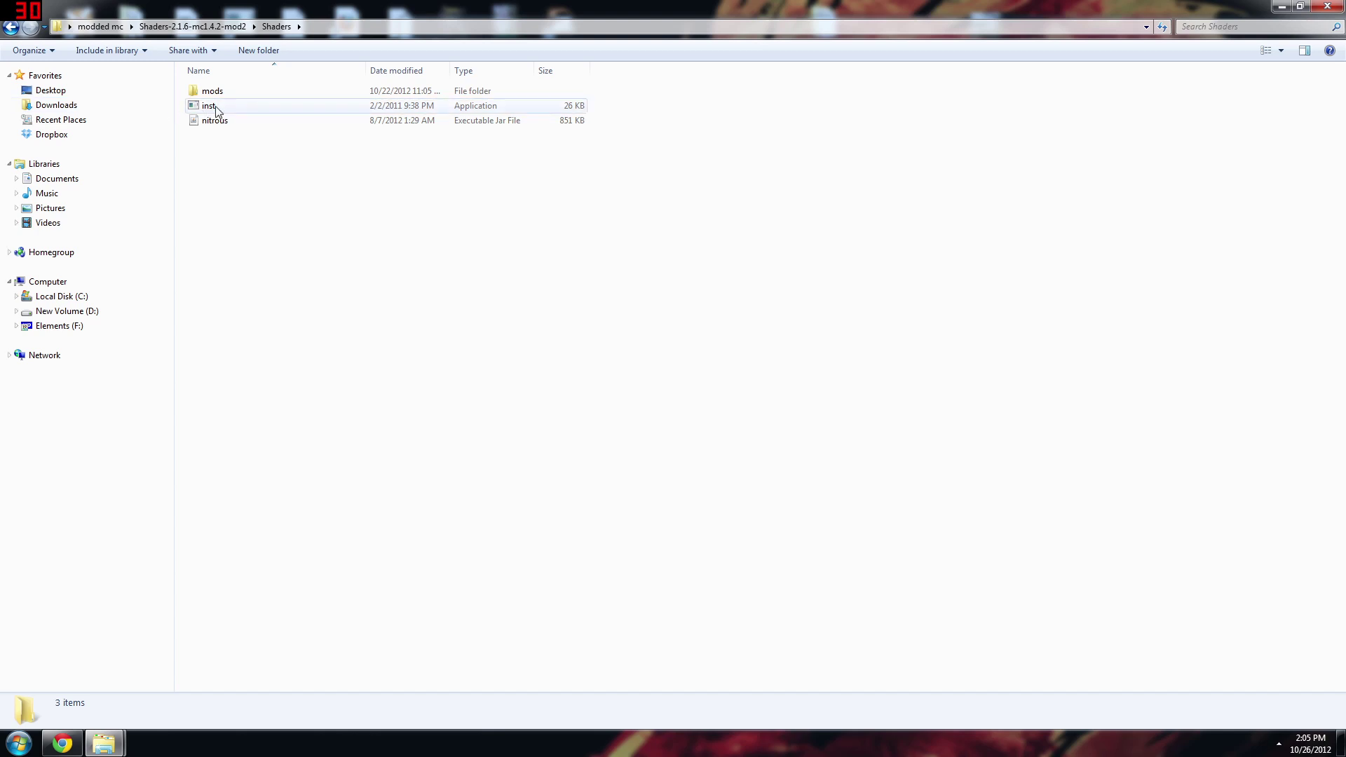
right_click(207, 109)
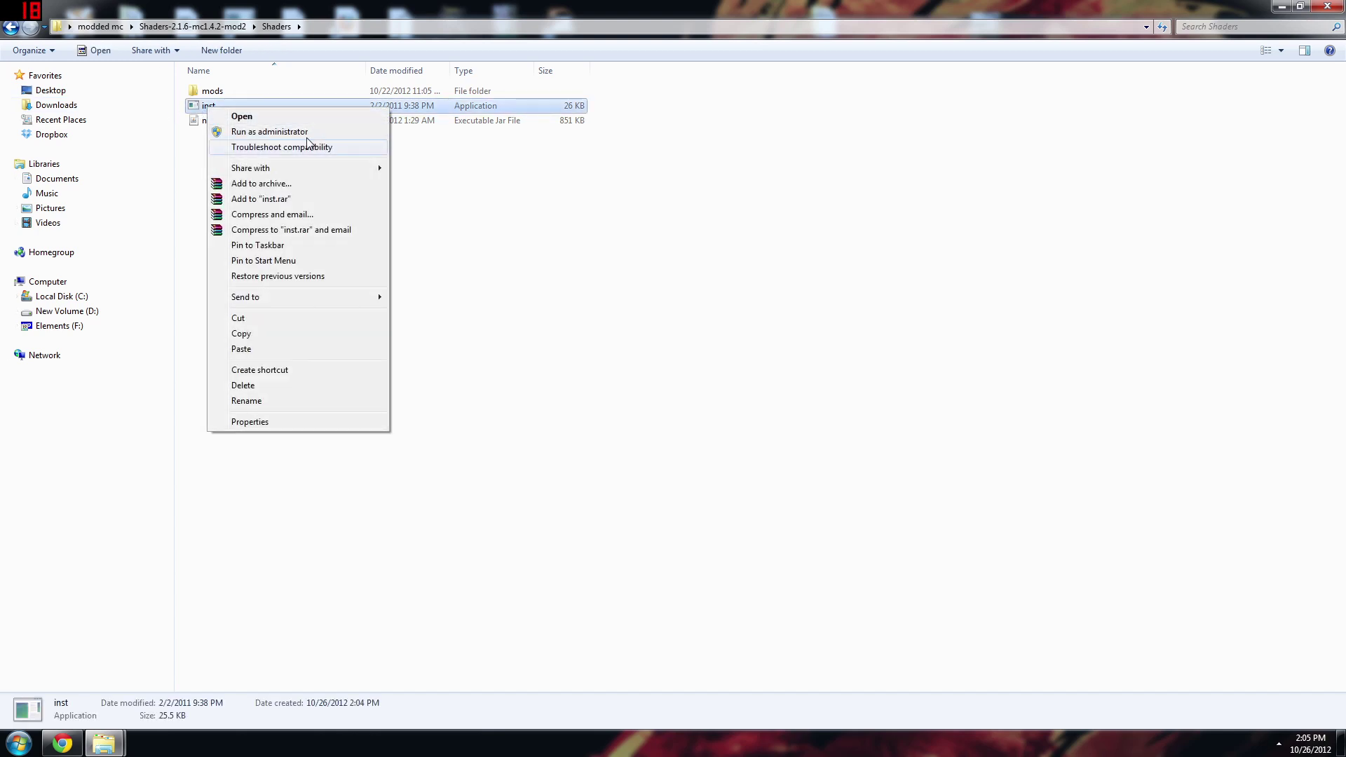
click(267, 134)
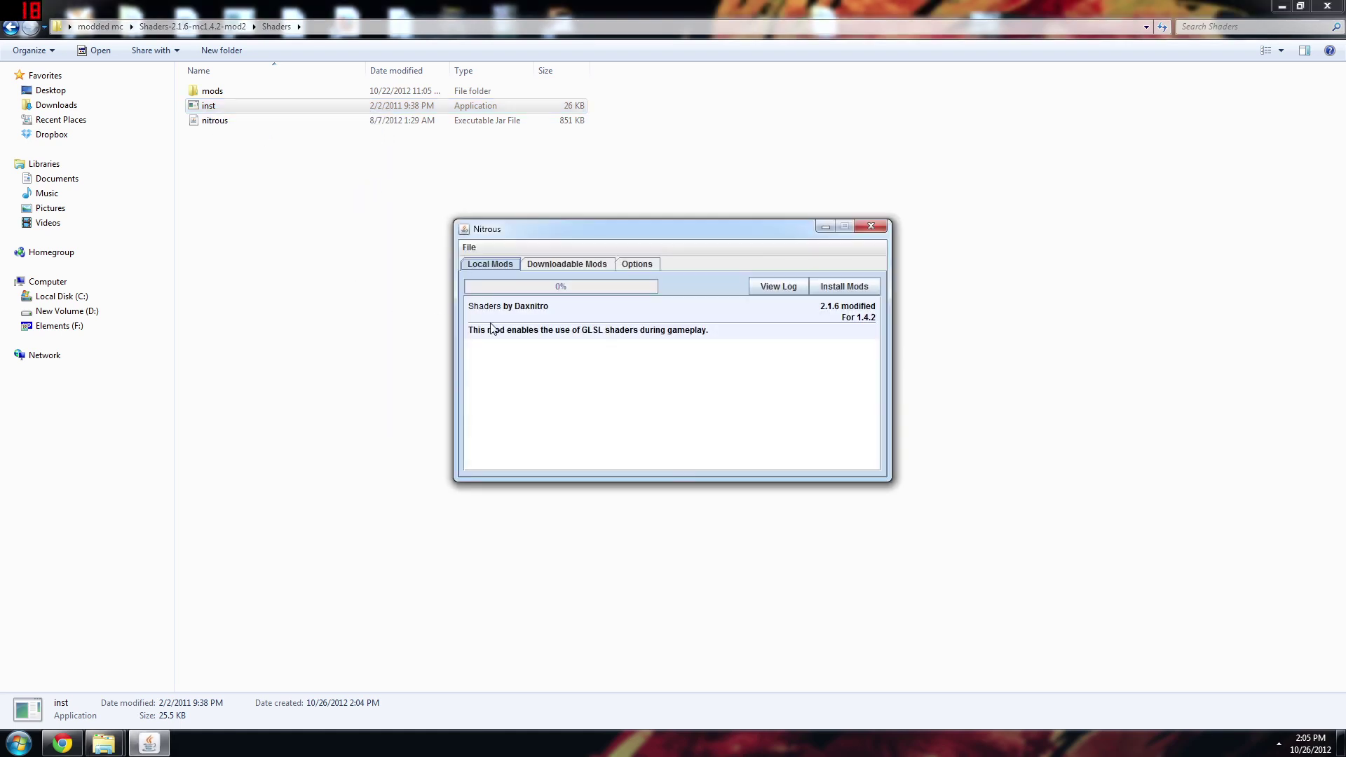
- Check the minecraft.jar location in the Nitrous options and install the Shaders mod from the local mods
click(641, 266)
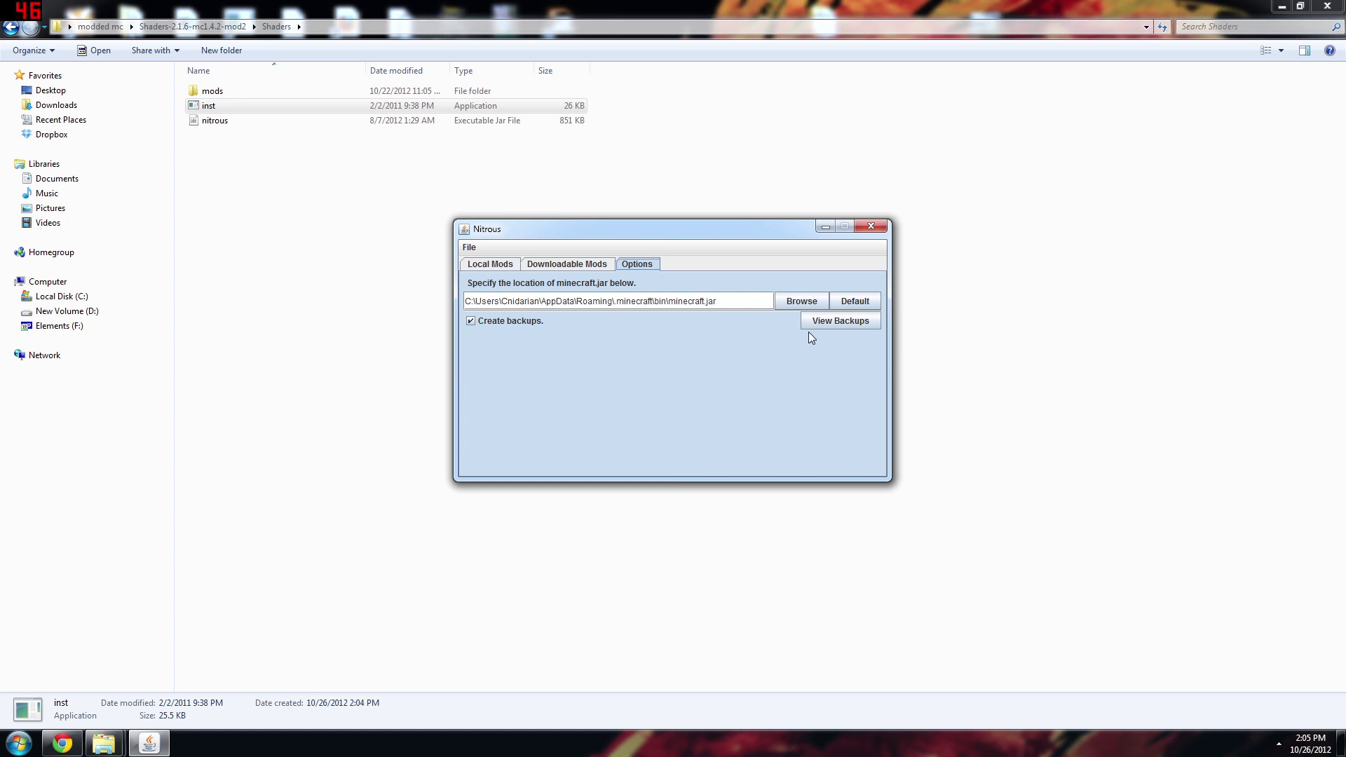
click(498, 268)
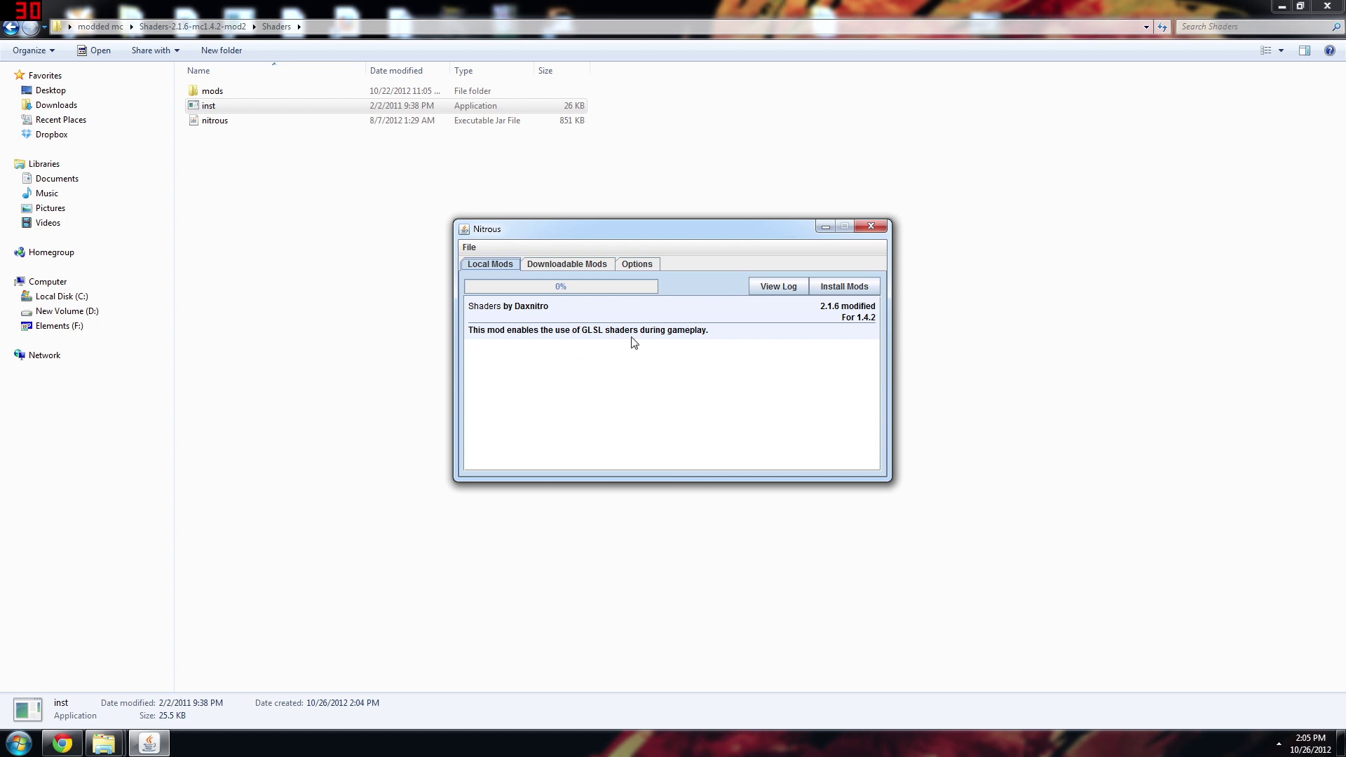
click(840, 289)
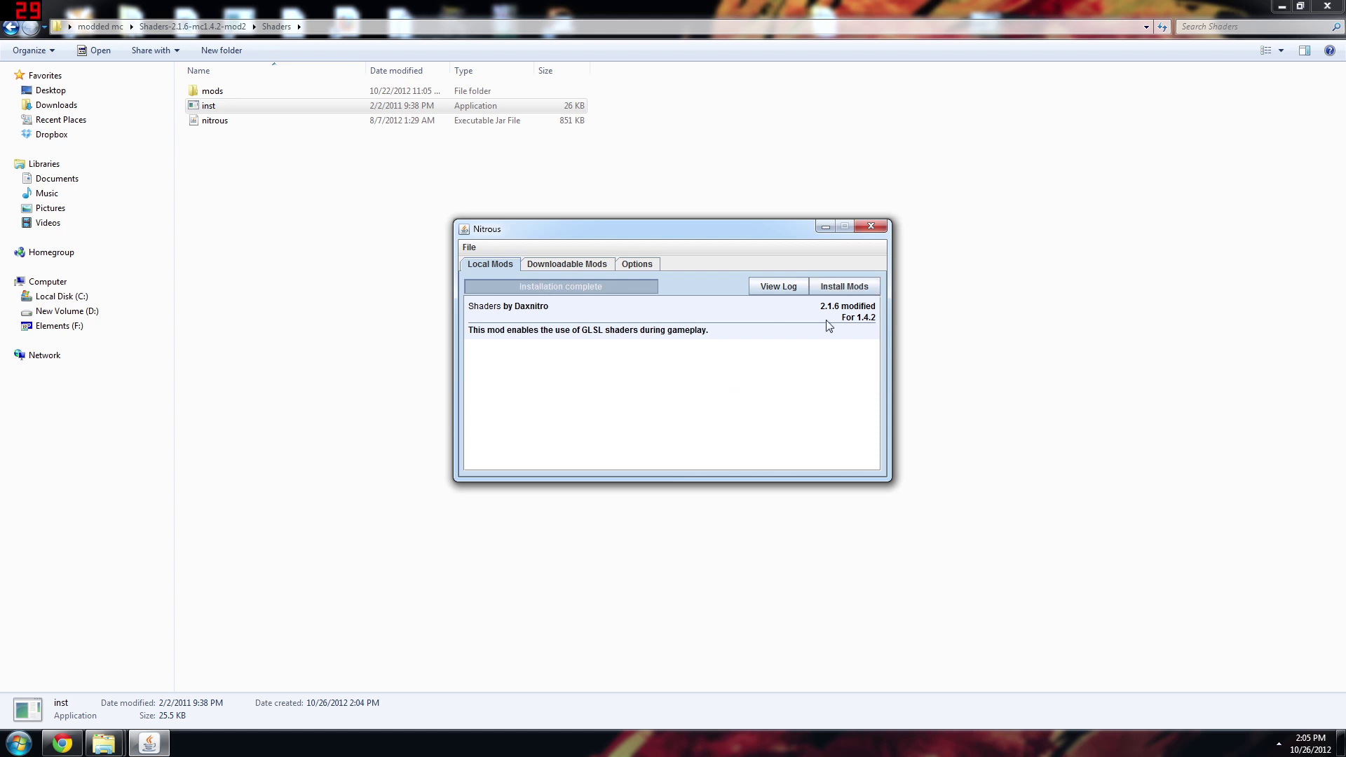
- Review the Nitrous installation log for the Shaders mod and close it
click(771, 288)
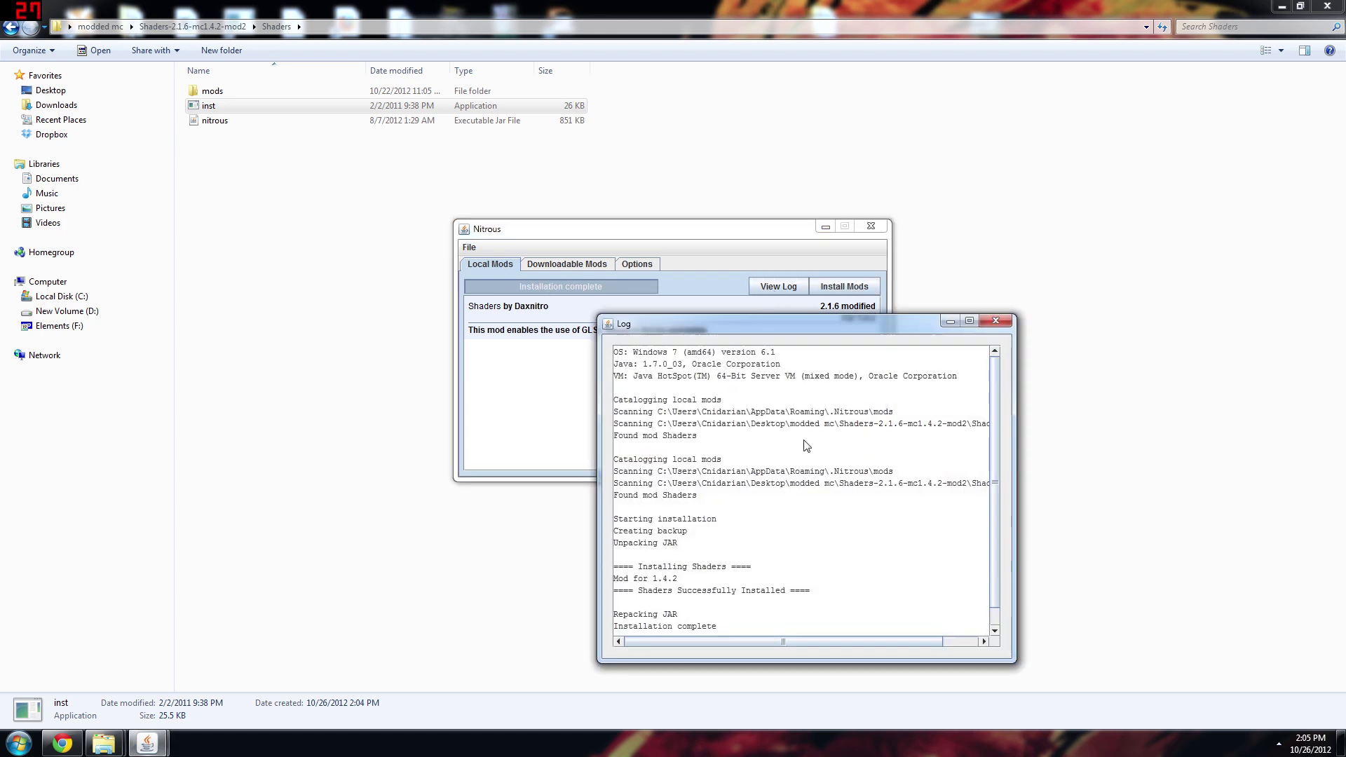
mouse_move(993, 404)
mouse_down()
mouse_move(990, 461)
mouse_move(992, 398)
mouse_up()
scroll(753, 500, down, 1)
scroll(752, 500, up, 1)
scroll(701, 559, down, 1)
click(995, 320)
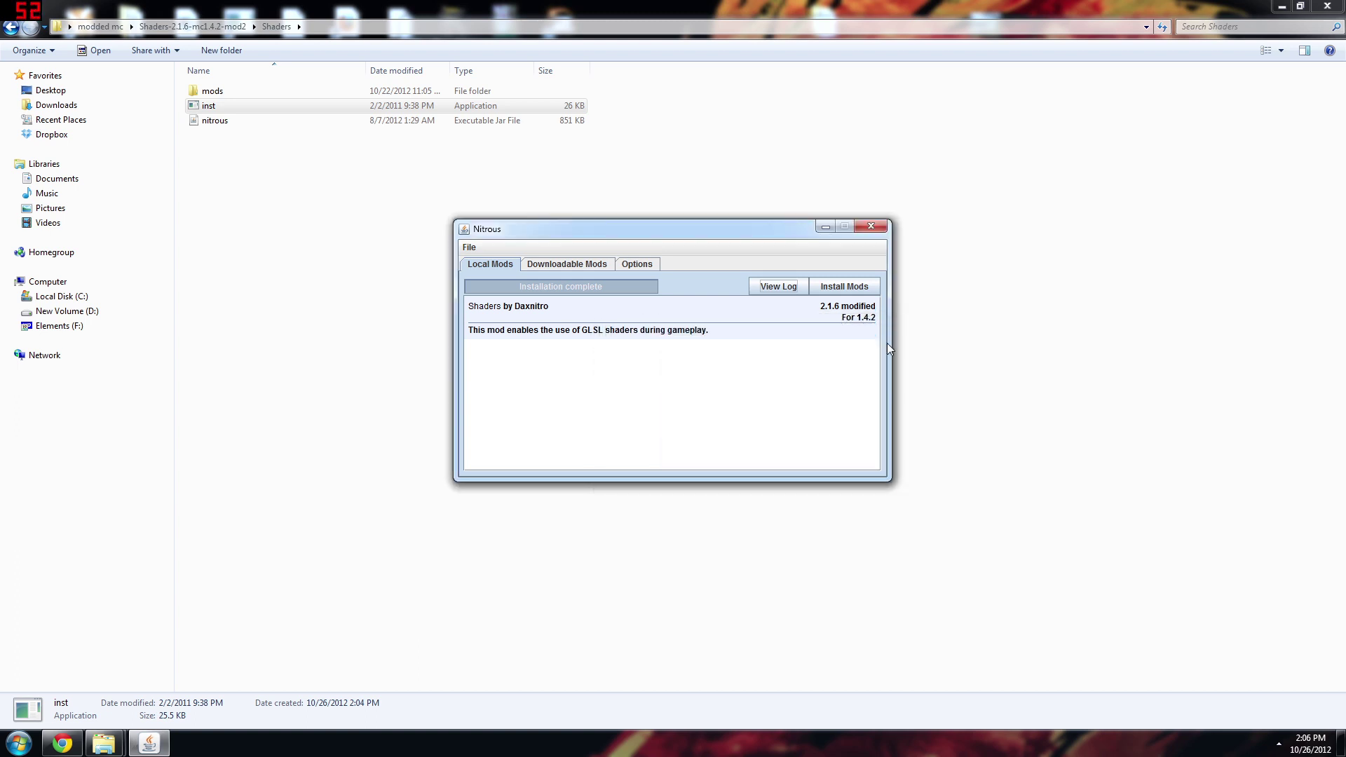
- Close the Nitrous installer and go back to the modded mc folder
click(870, 226)
click(10, 29)
click(9, 29)
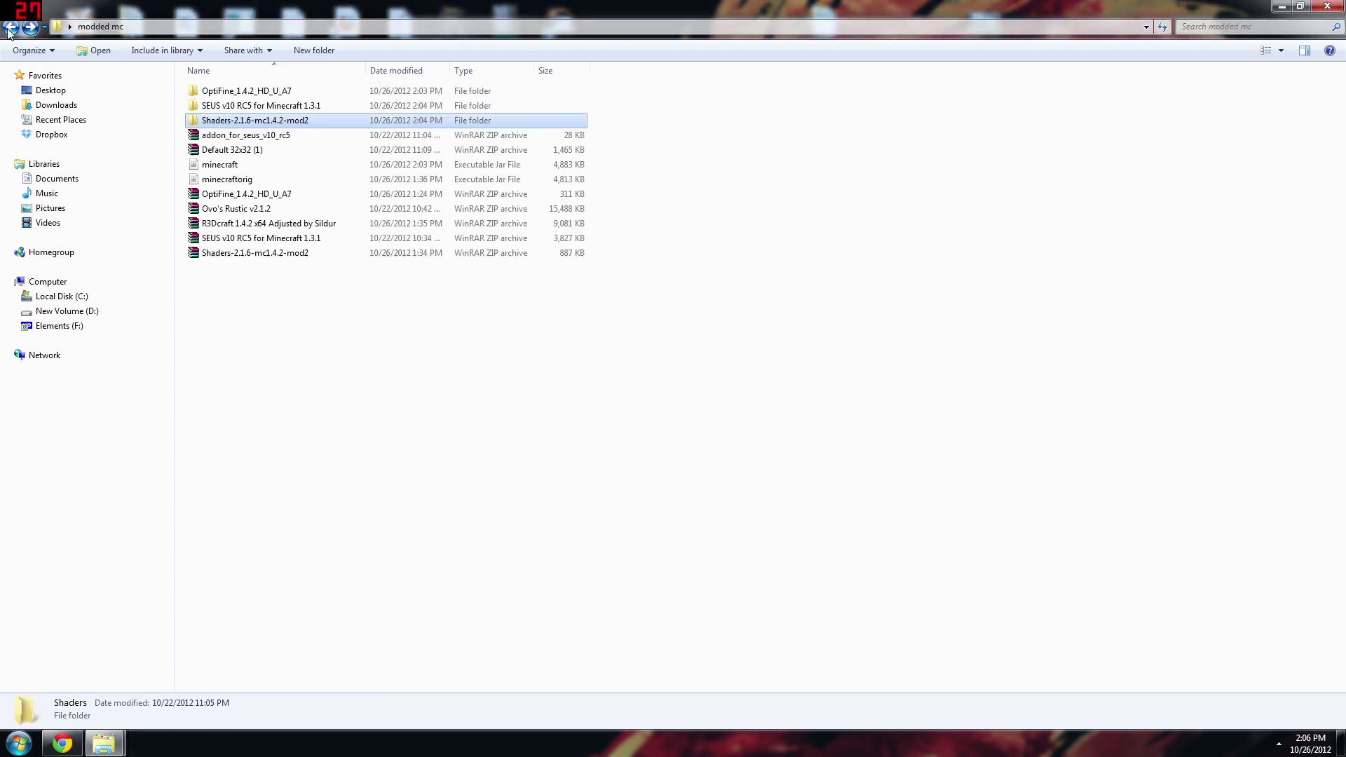
click(375, 354)
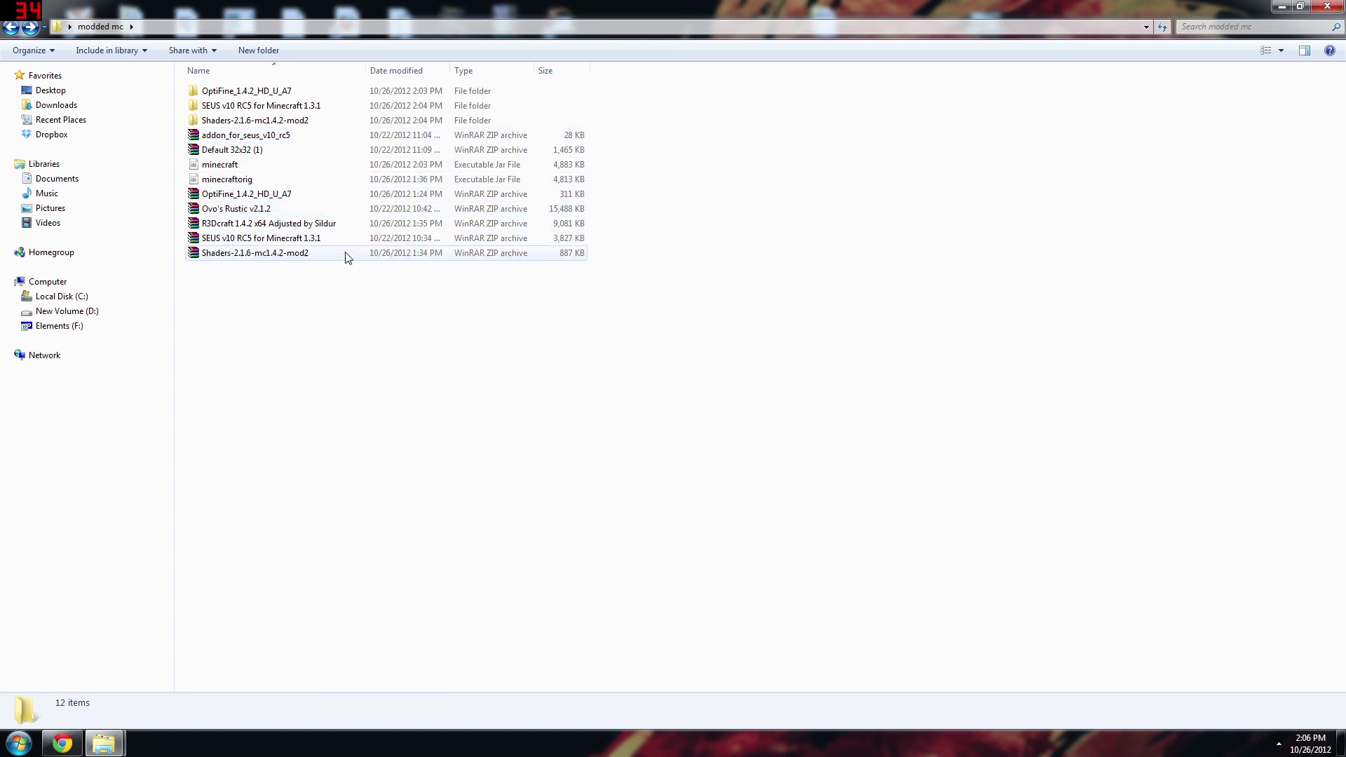
- Examine the texture pack archives Ovo's Rustic v2.1.2 and R3Dcraft 1.4.2 x64 Adjusted by Sildur in the modded mc folder
click(233, 209)
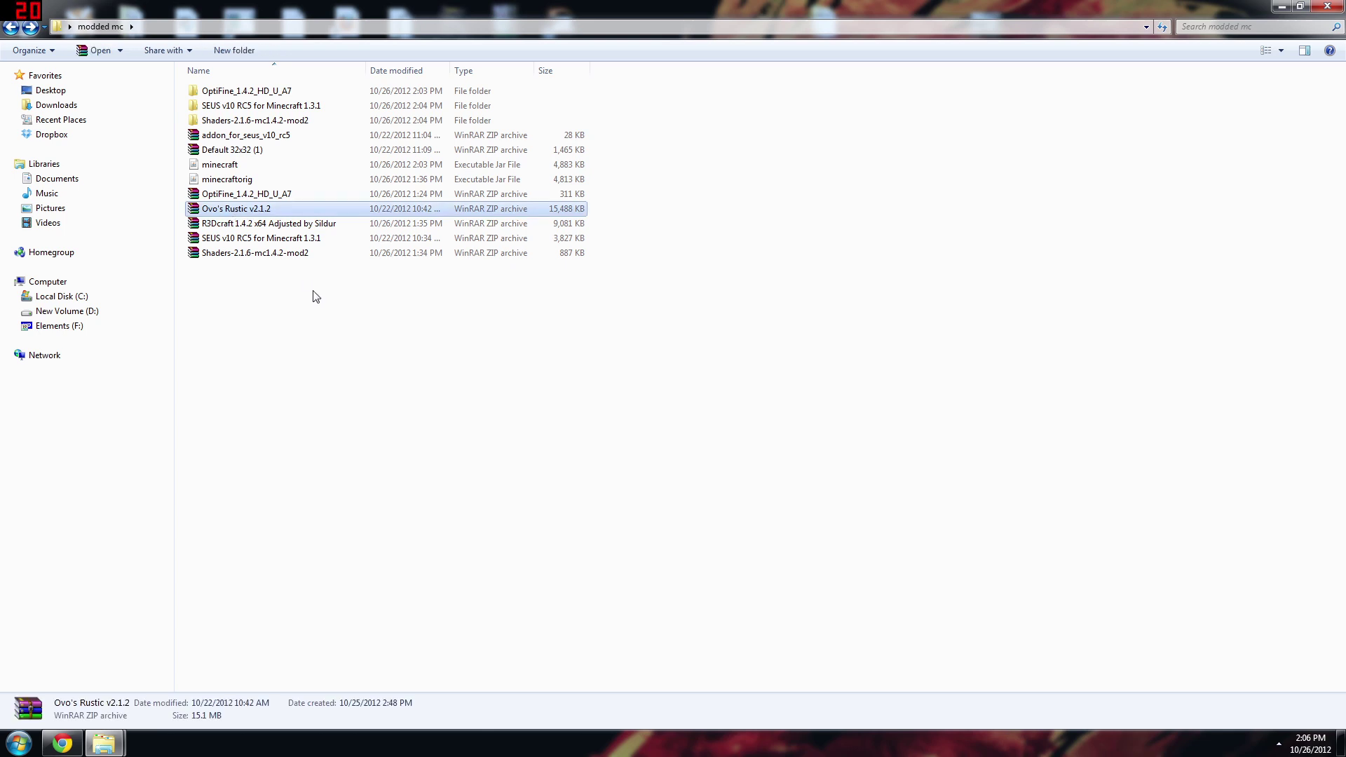
click(223, 226)
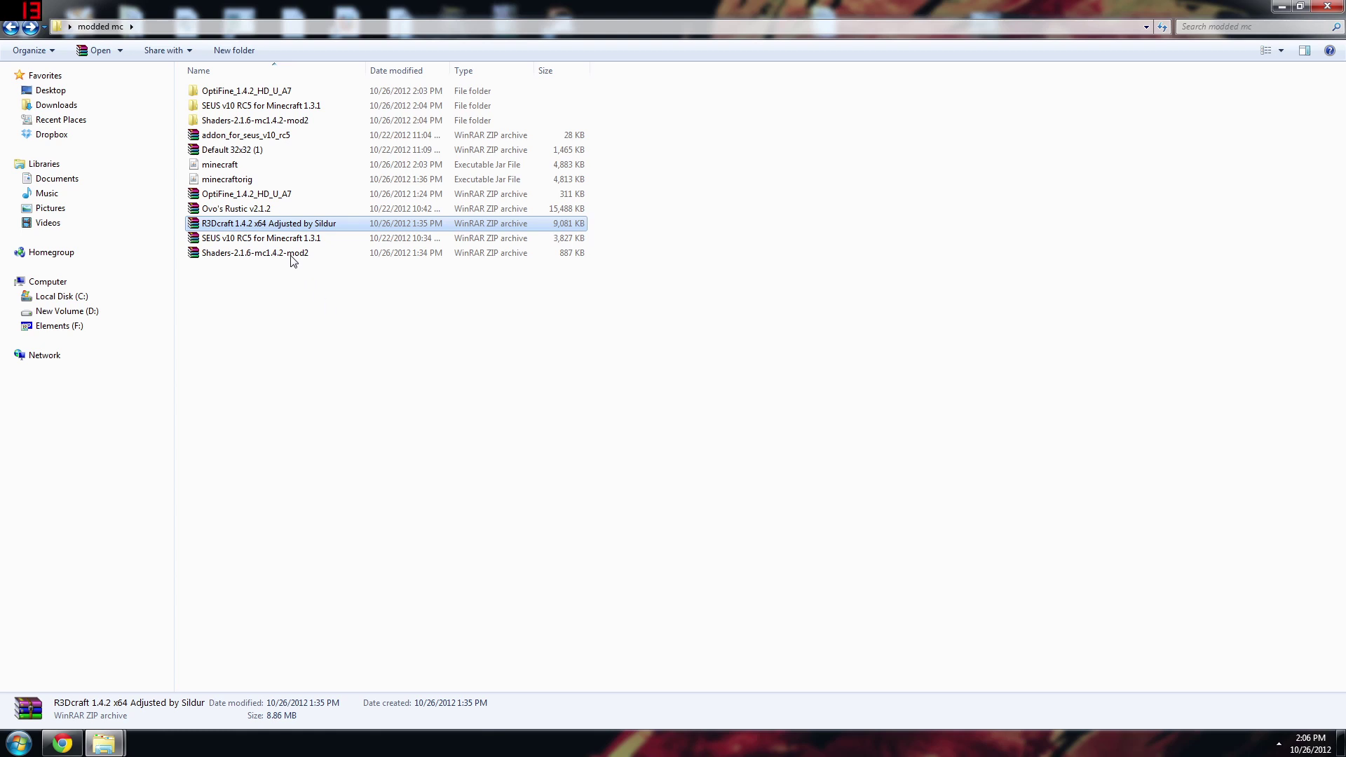
click(241, 211)
click(270, 292)
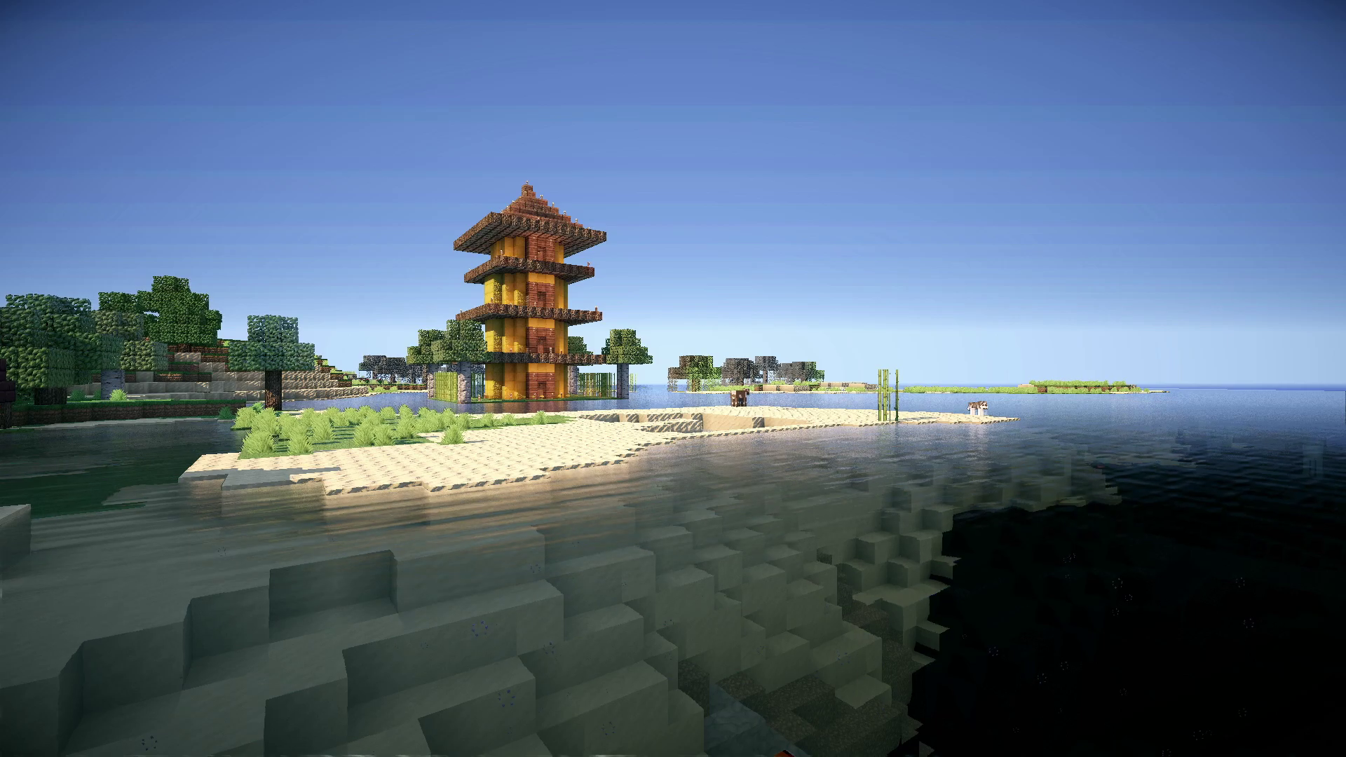
- Save and quit the open world in Minecraft, and open the texture pack selection from the title screen
key(Escape)
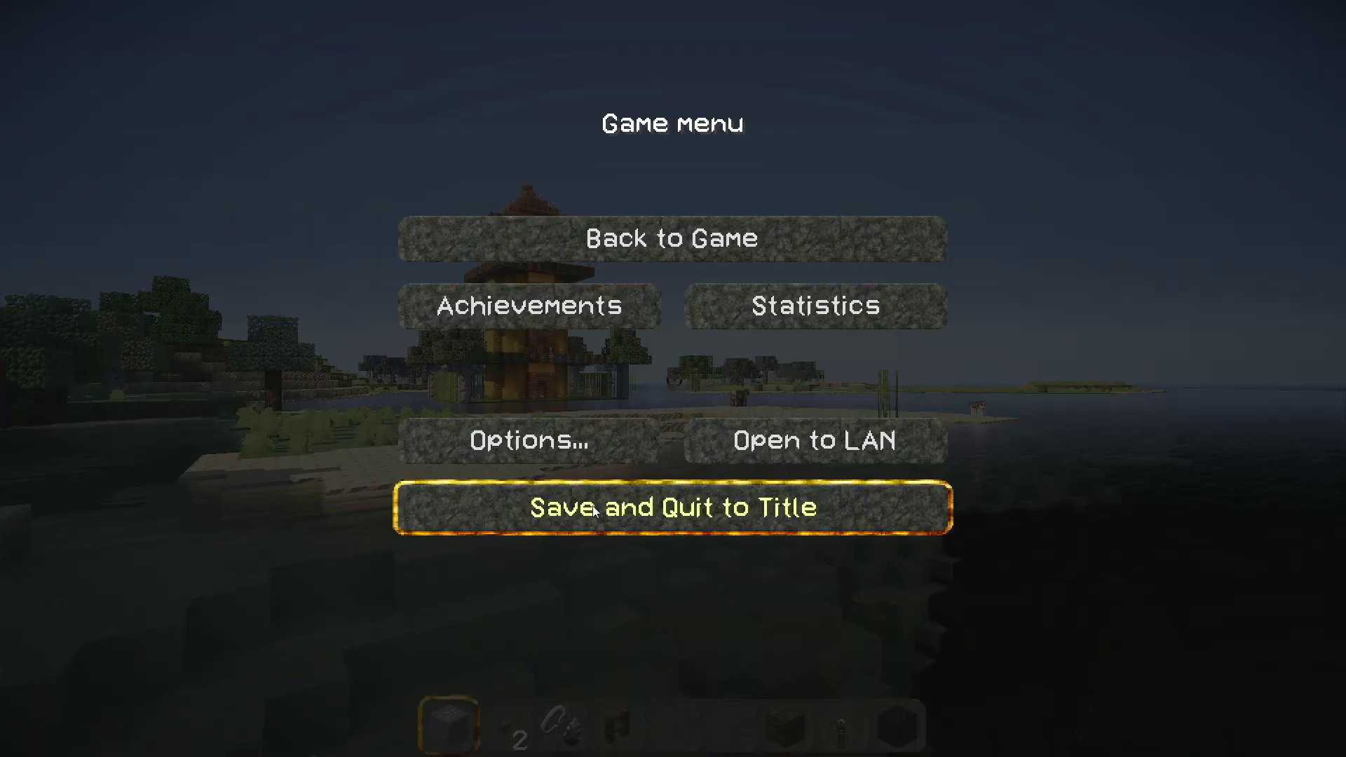
click(592, 506)
click(565, 486)
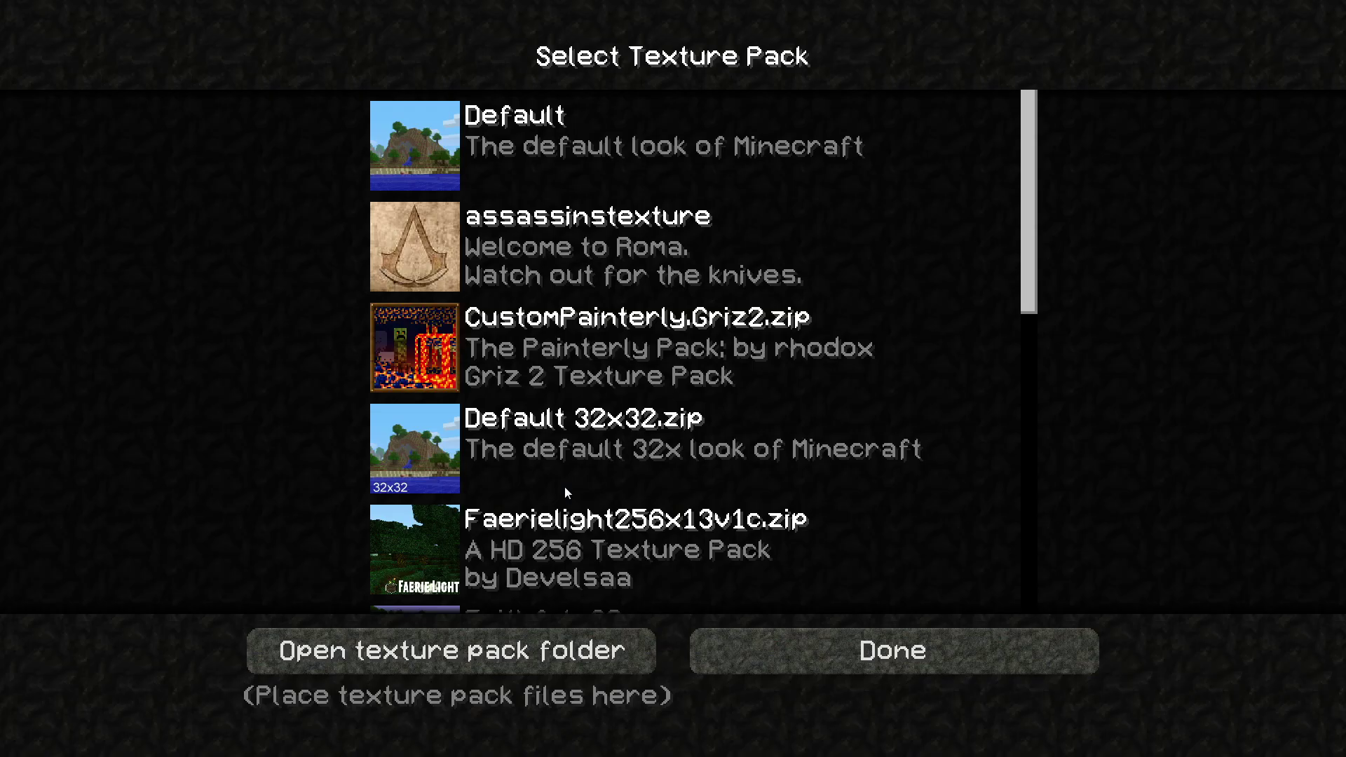
- Apply the R3Dcraft 1.4.2 x64 Adjusted by Sildur texture pack and return to the title screen
drag(1030, 259, 1026, 588)
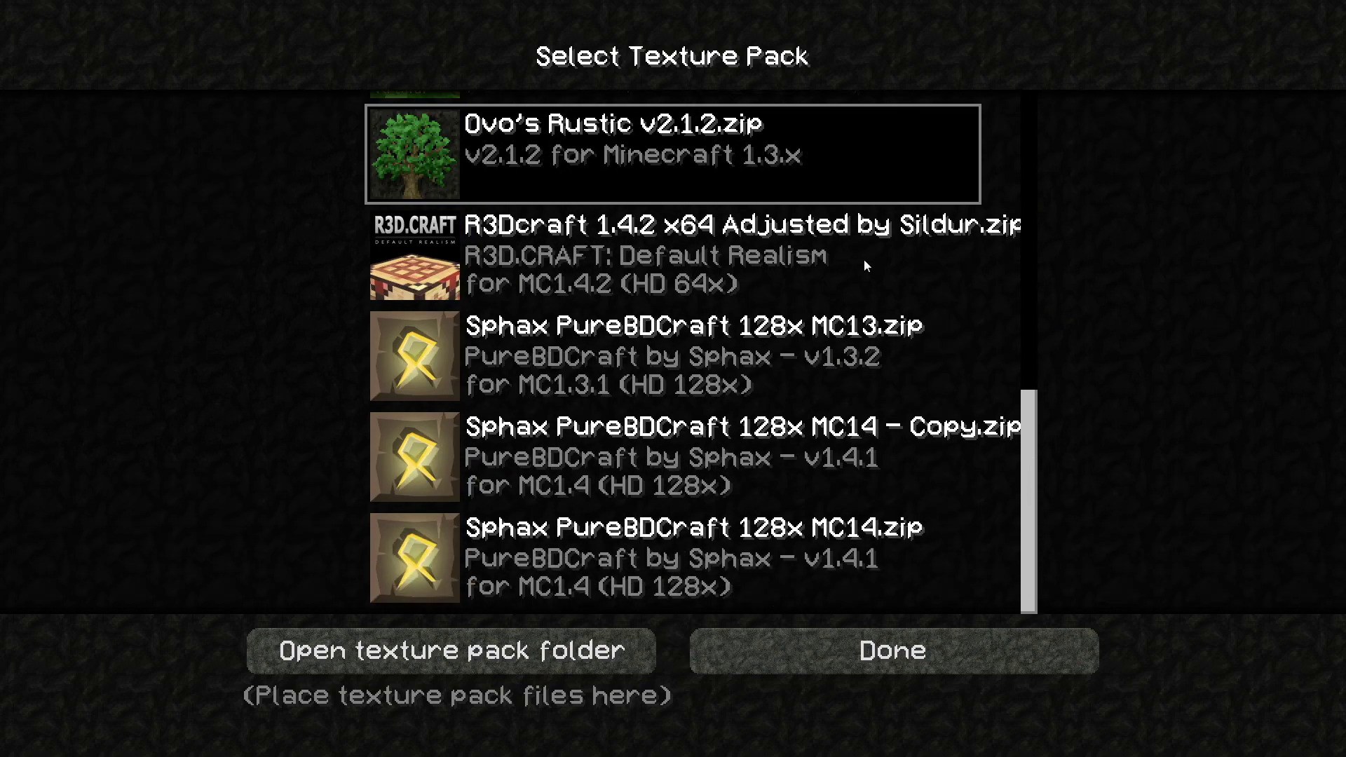
click(653, 265)
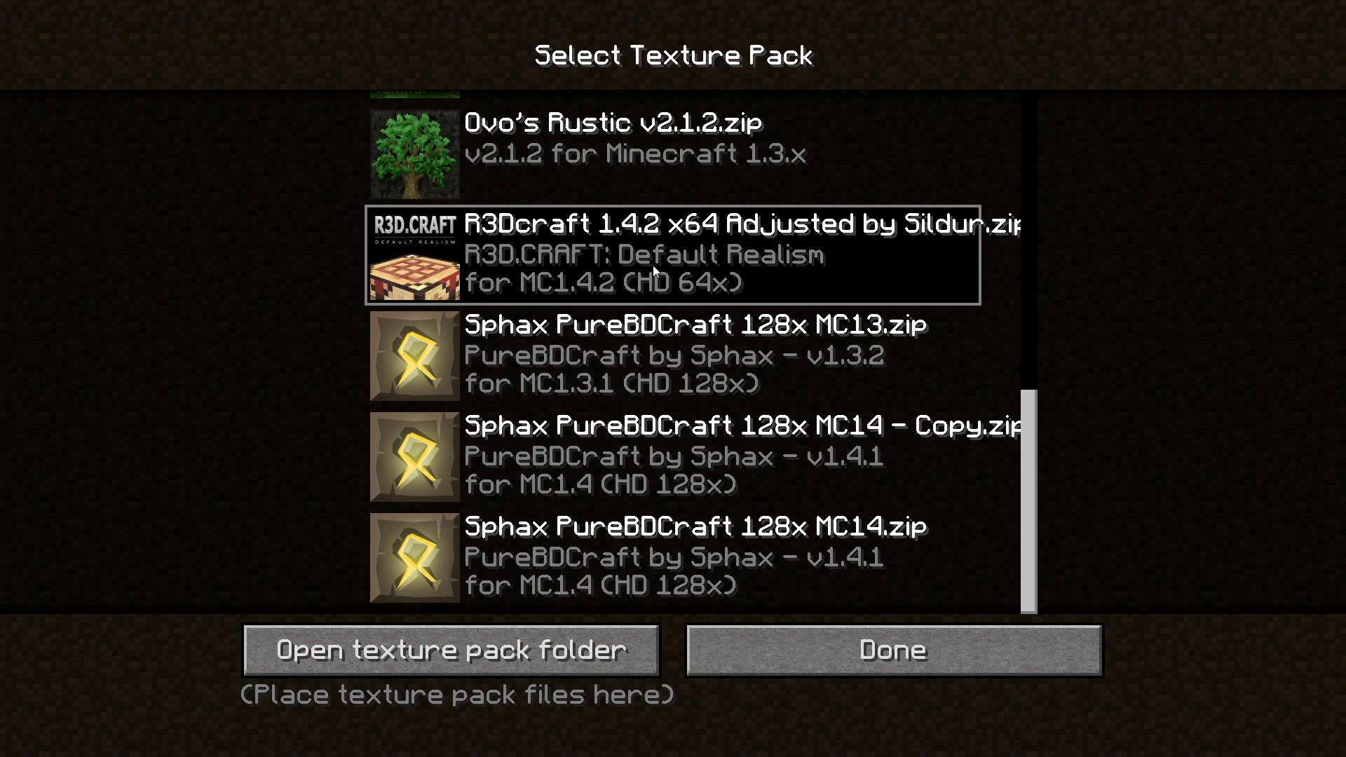
click(819, 663)
- Load the single-player world CerealSnax2
click(491, 339)
click(563, 220)
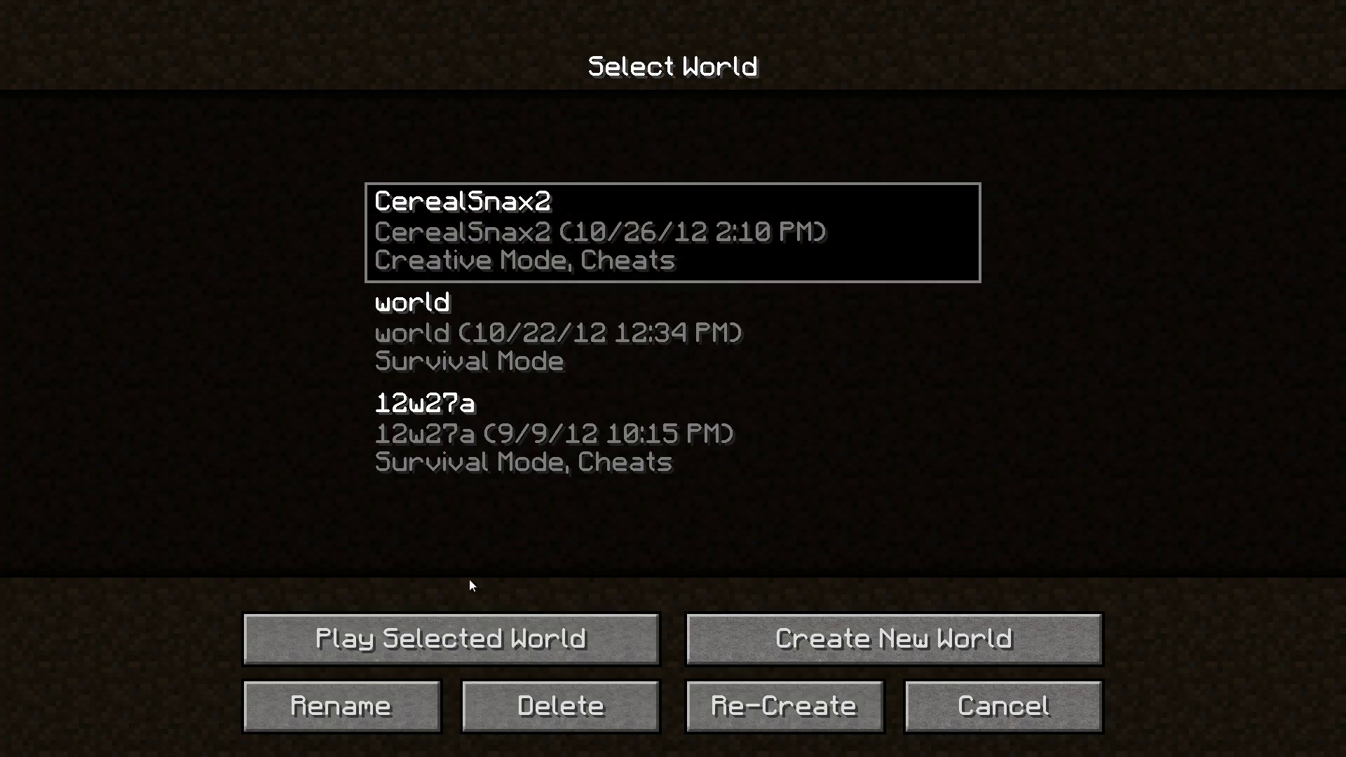
click(491, 623)
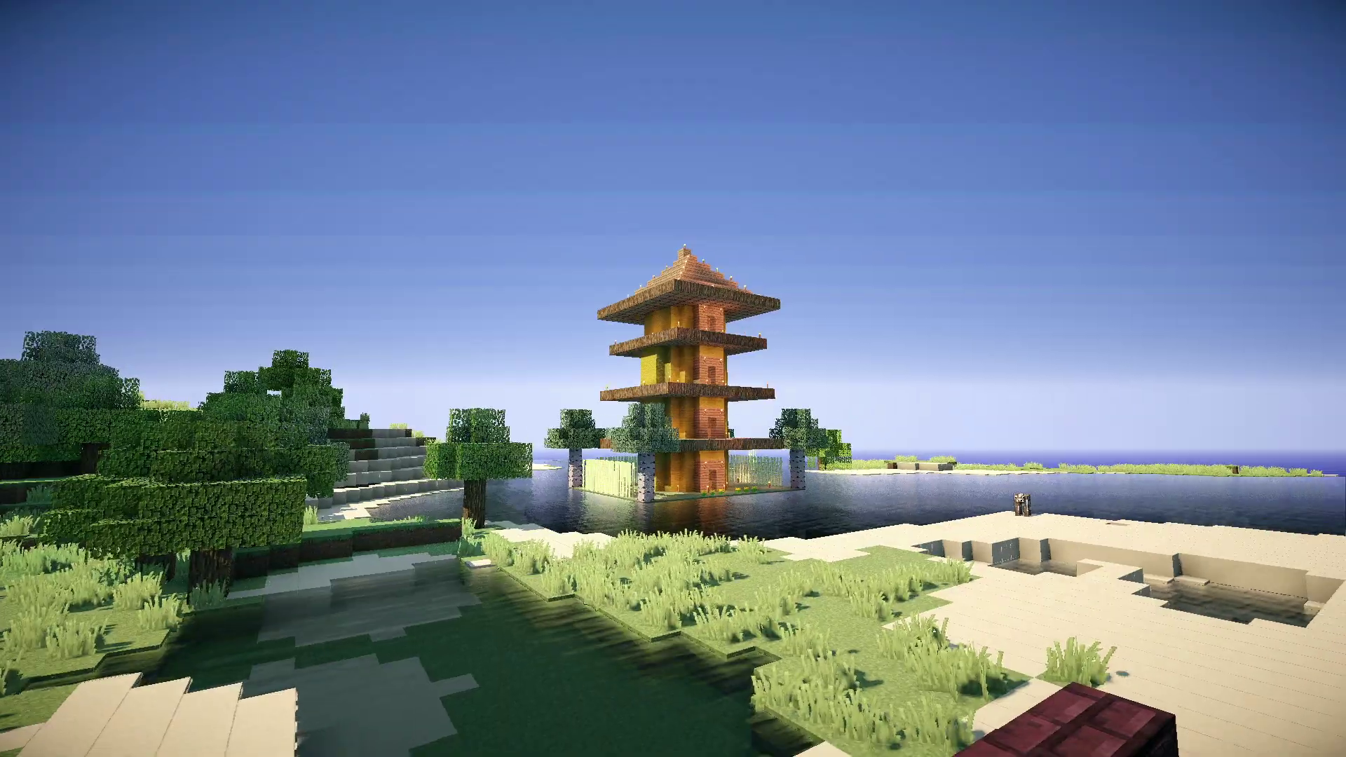
- Set the world time to 12000 with the time set command to show the shaders at sunset
text(/time)
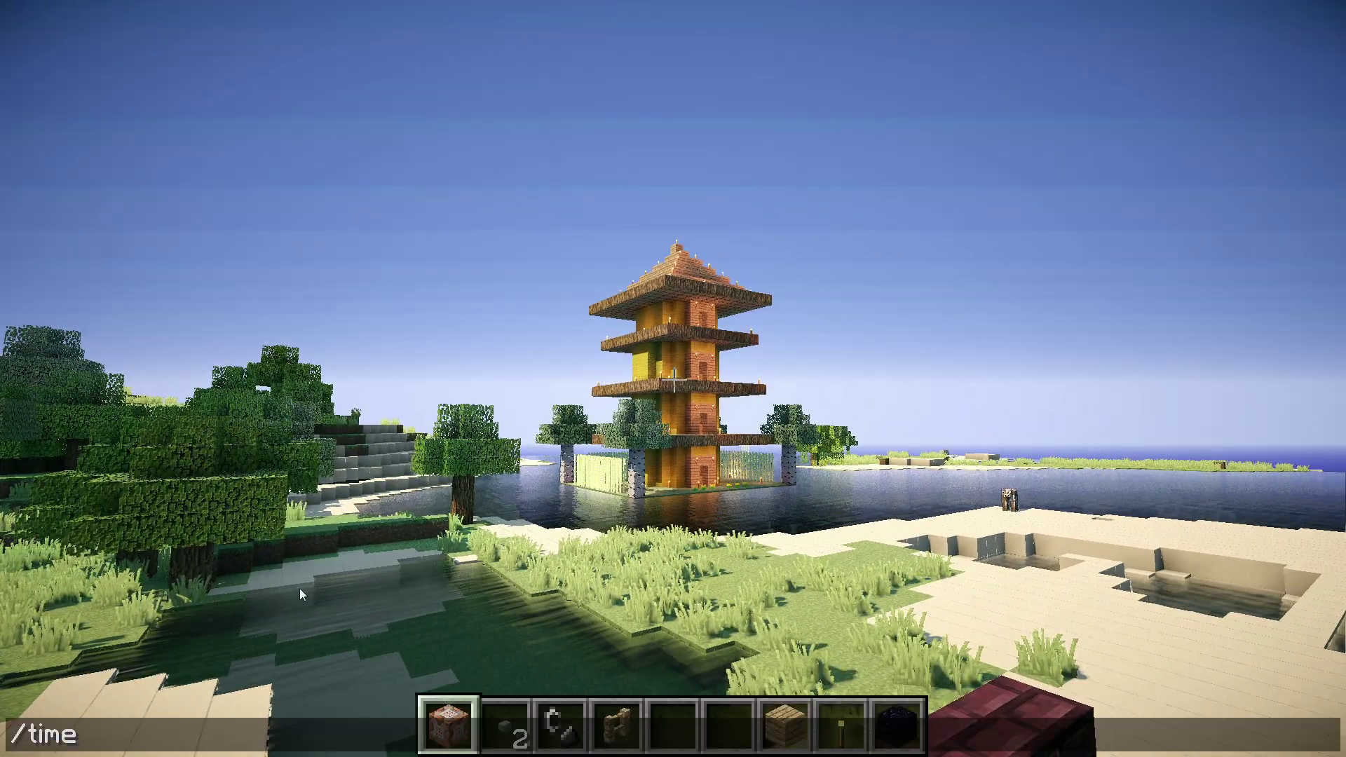
text( set )
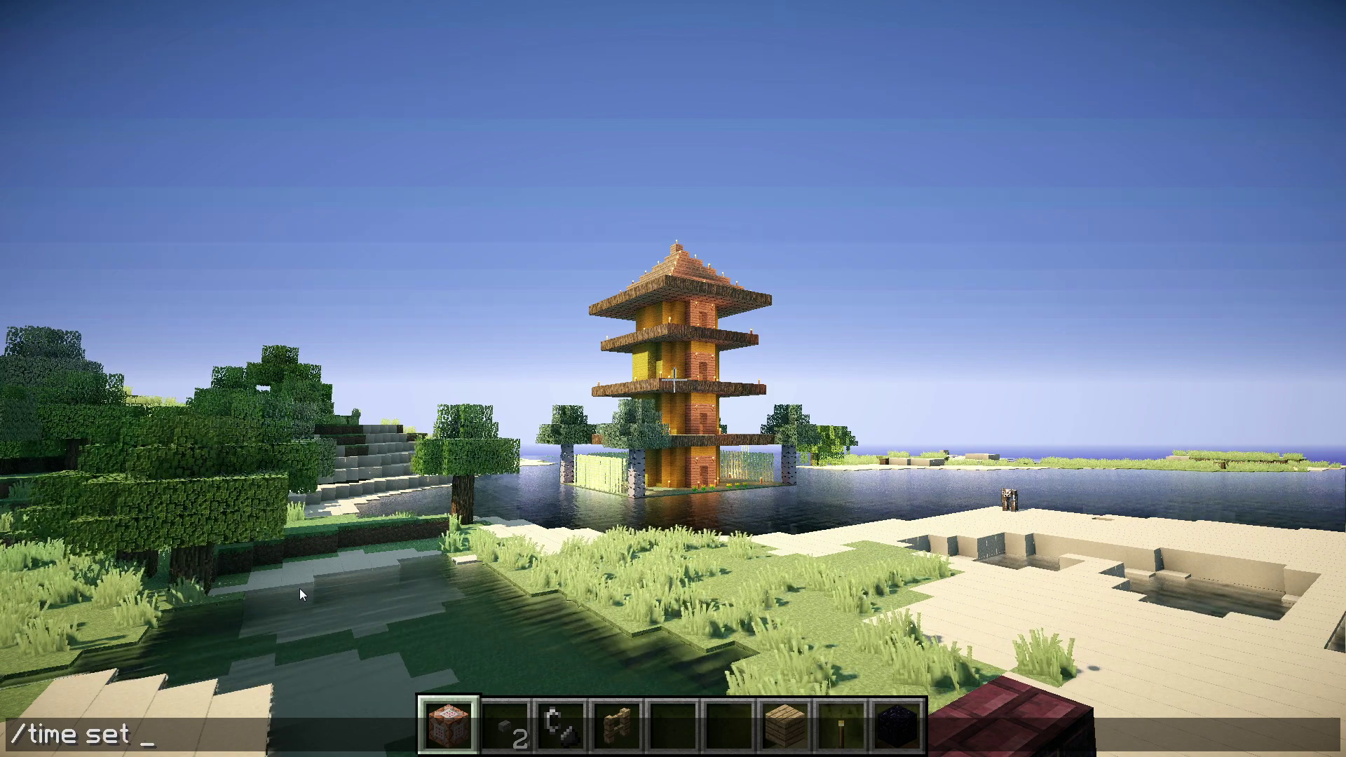
text(12000)
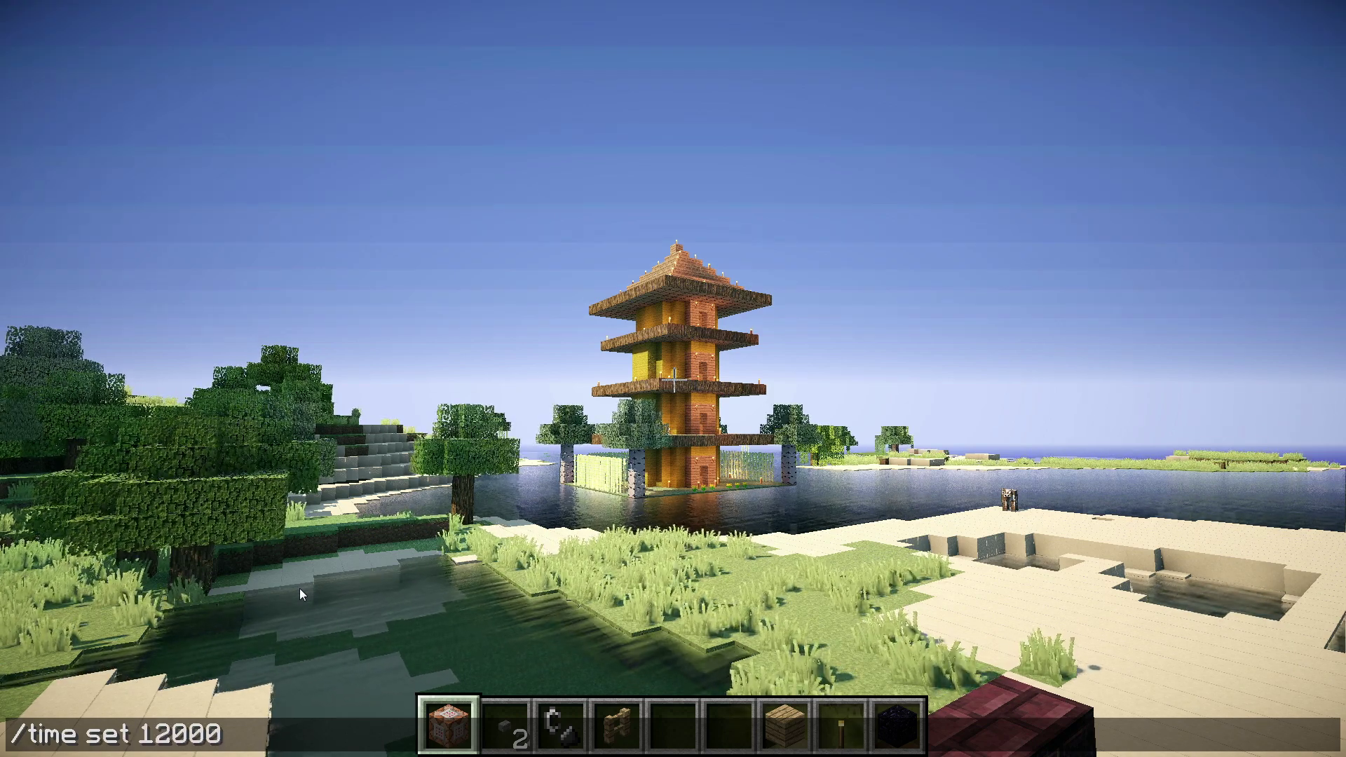
key(Return)
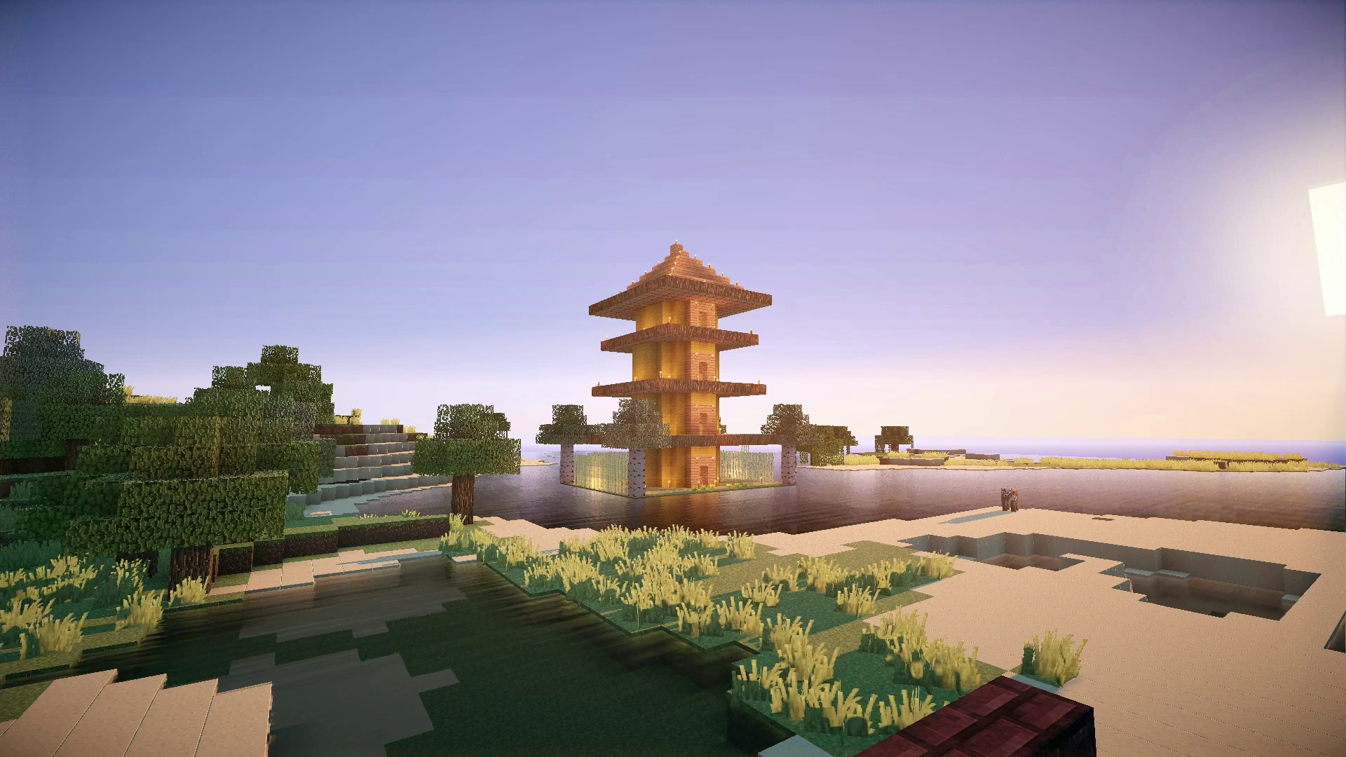
key(slash)
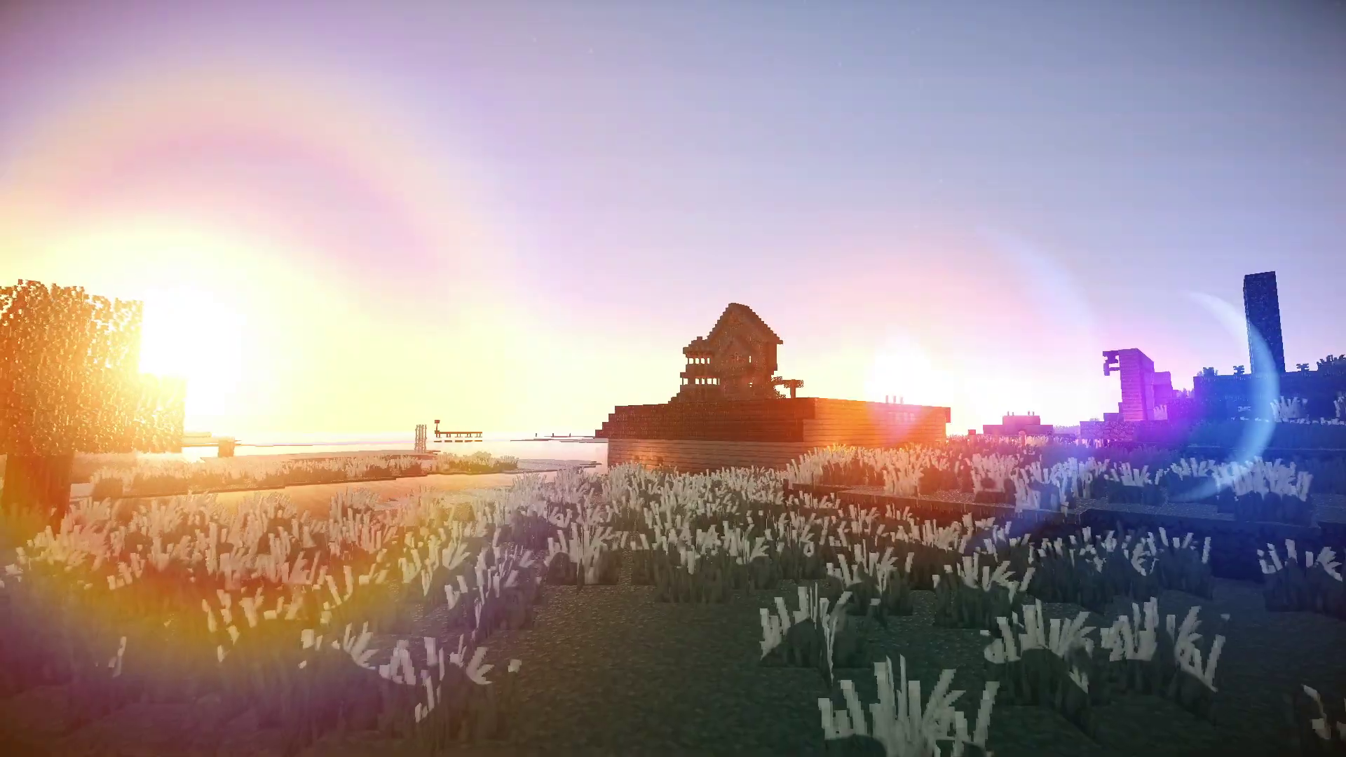
key(Escape)
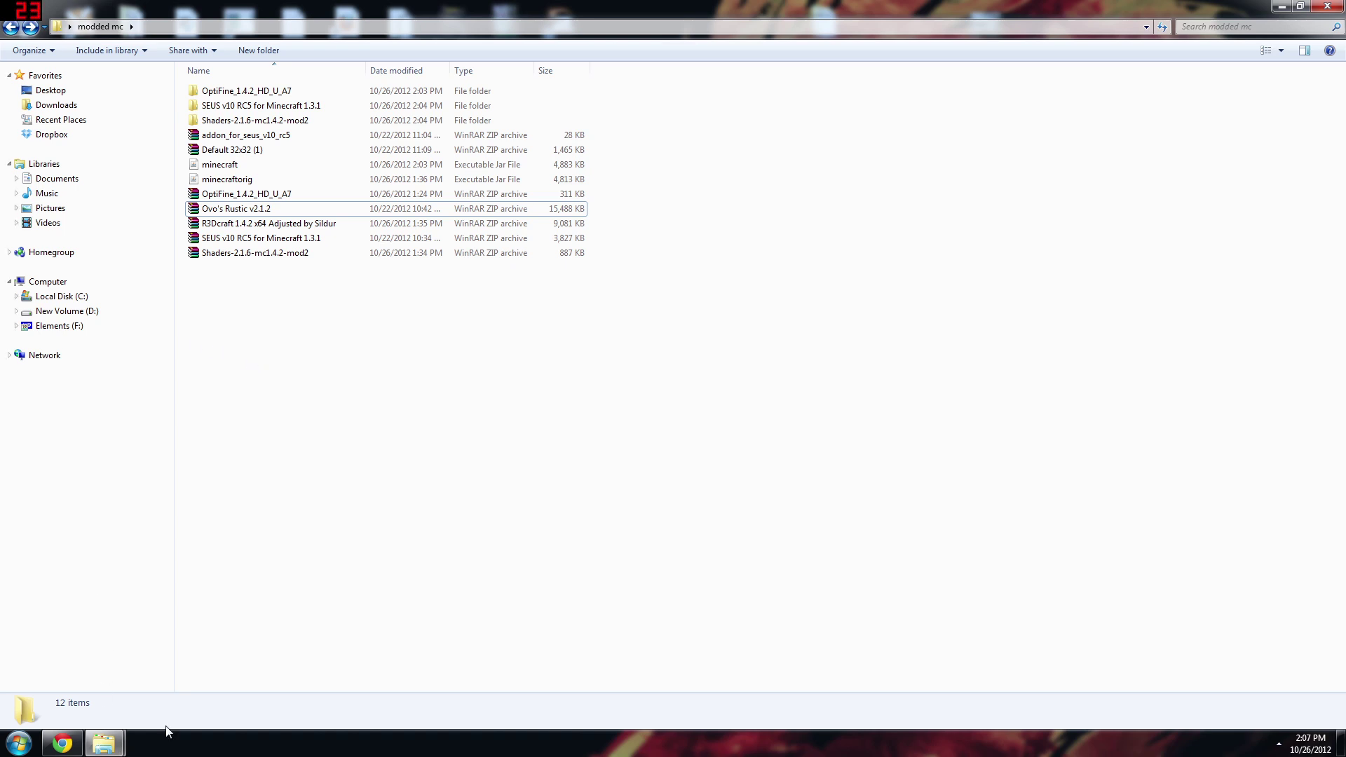
- Switch to the .minecraft bin folder and open the minecraft jar file with WinRAR, dismissing the licence reminder
click(107, 743)
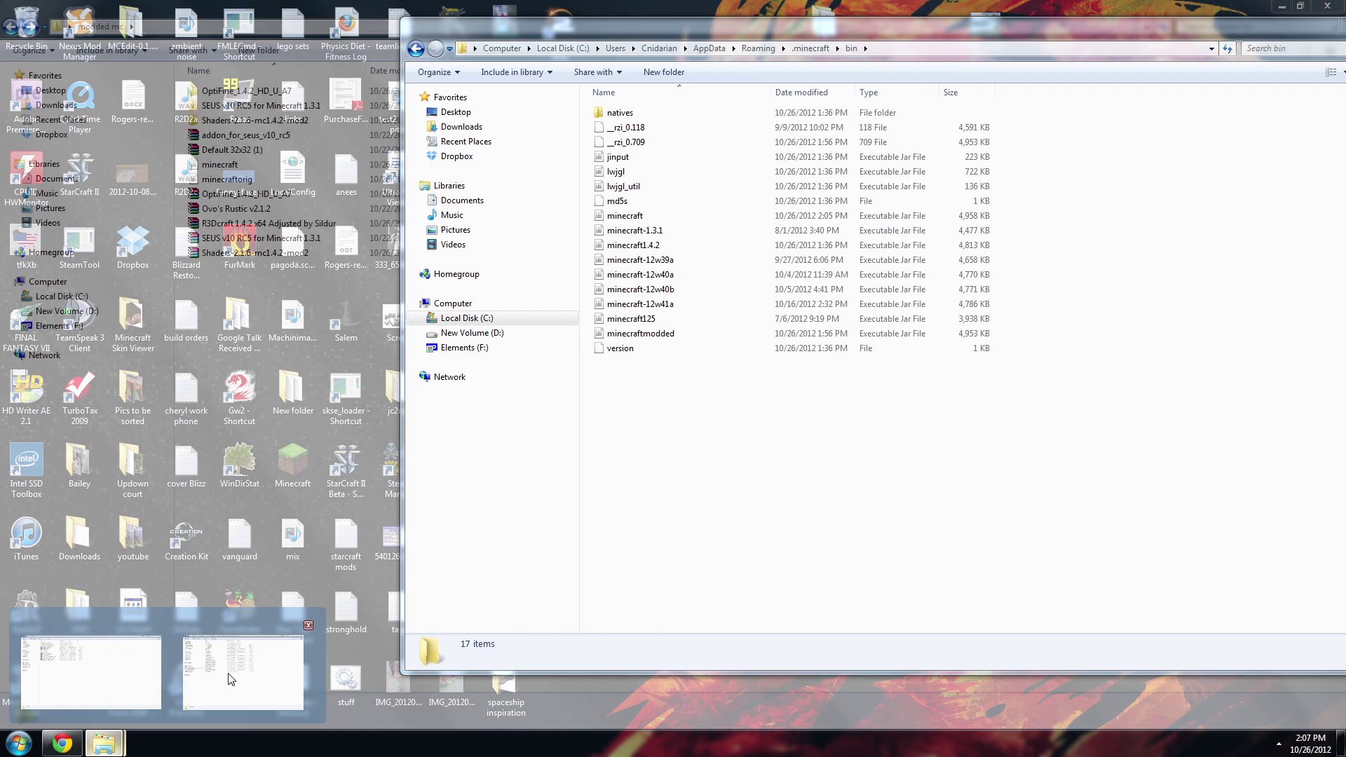
click(231, 674)
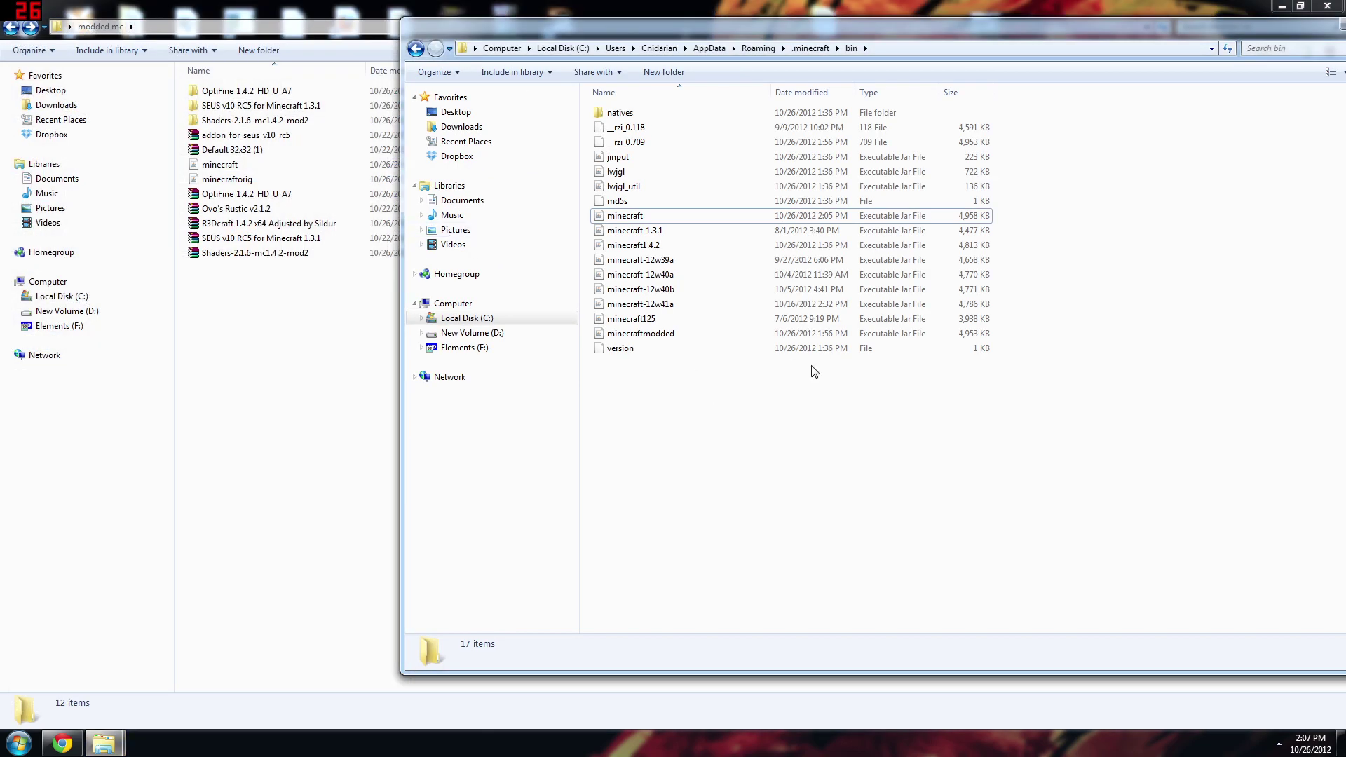
right_click(623, 220)
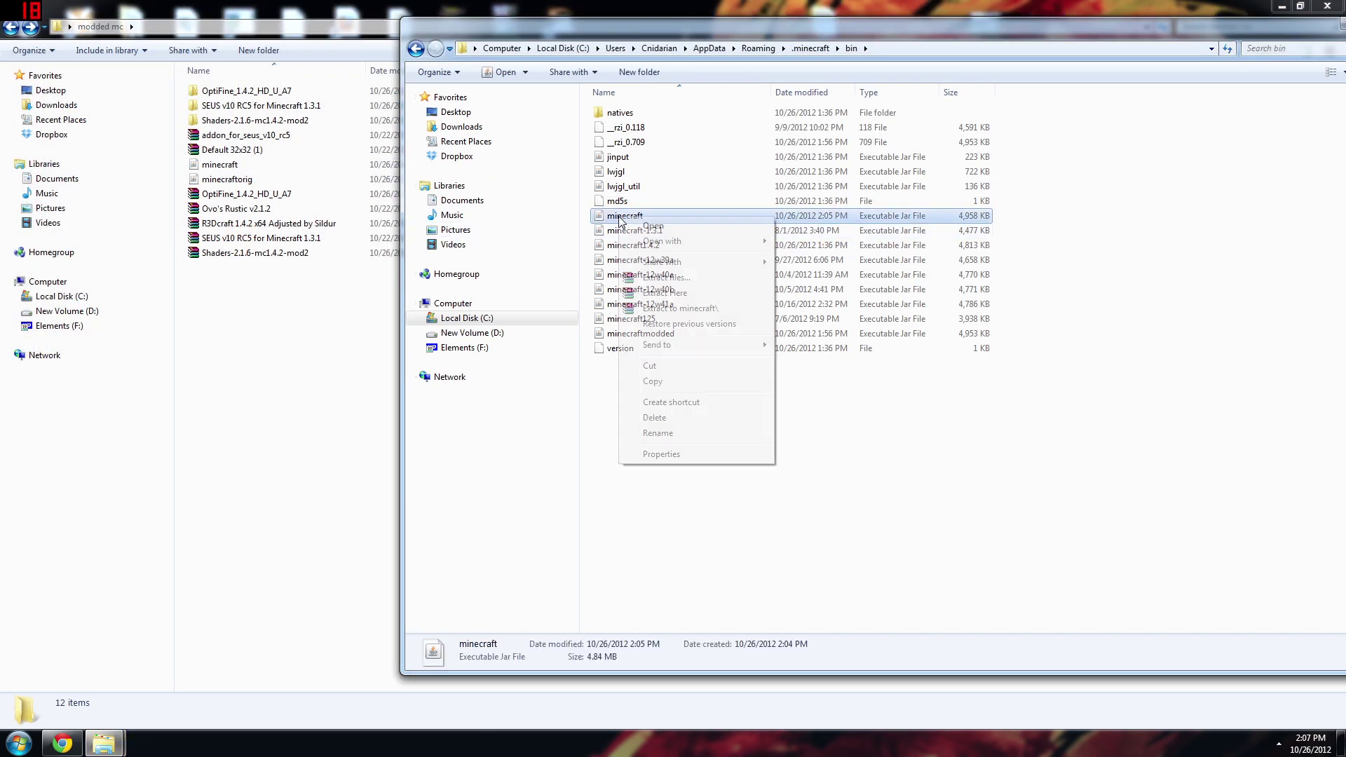
mouse_move(701, 246)
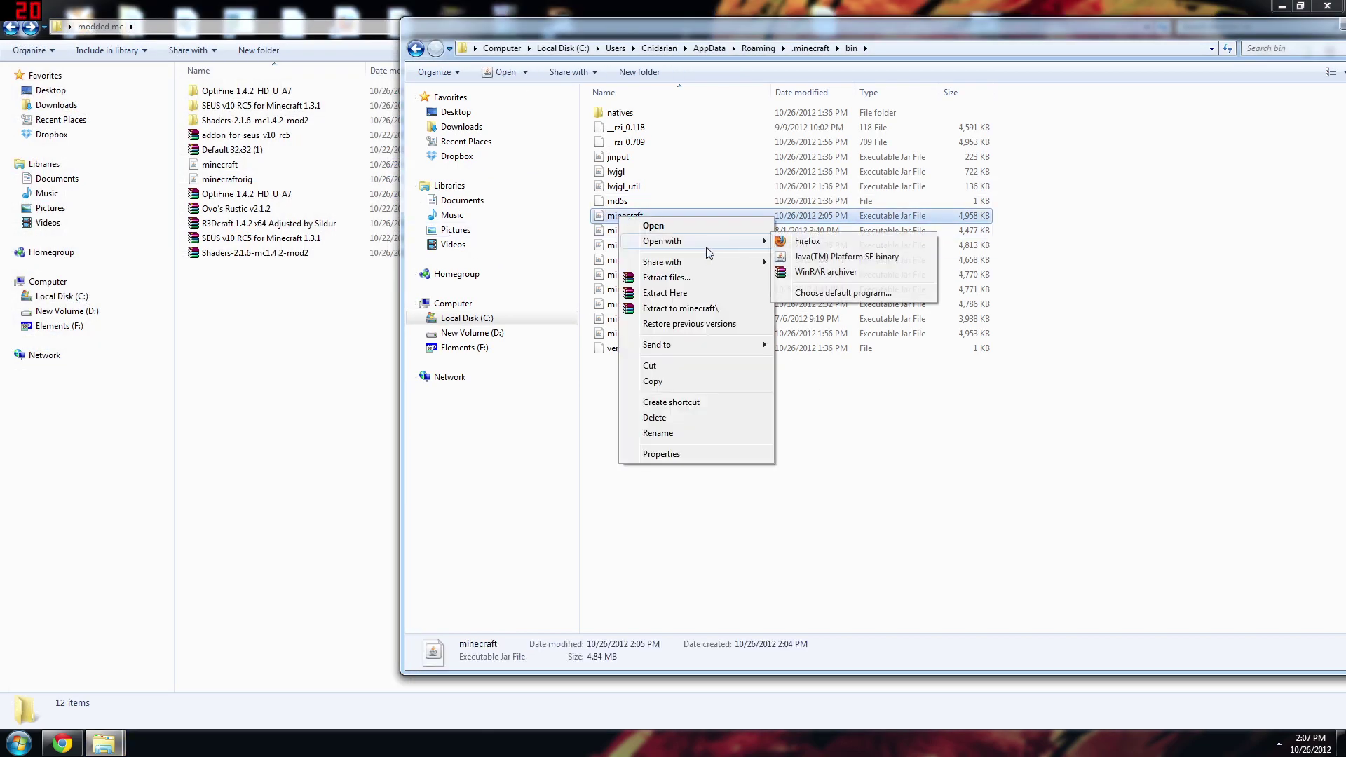
click(819, 274)
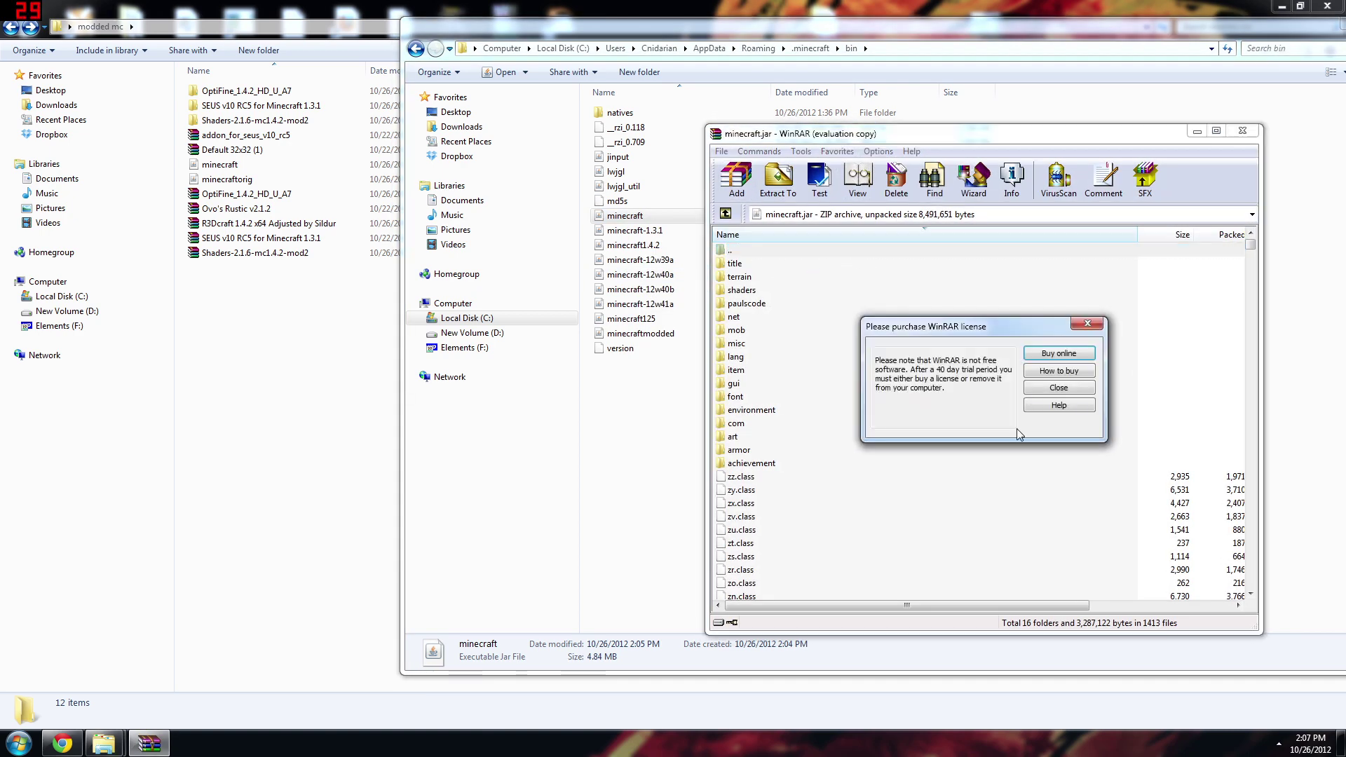
key(Escape)
- While choosing files to add to minecraft.jar, browse to the desktop's modded mc folder and extract addon_for_seus_v10_rc5 into its own folder
click(749, 181)
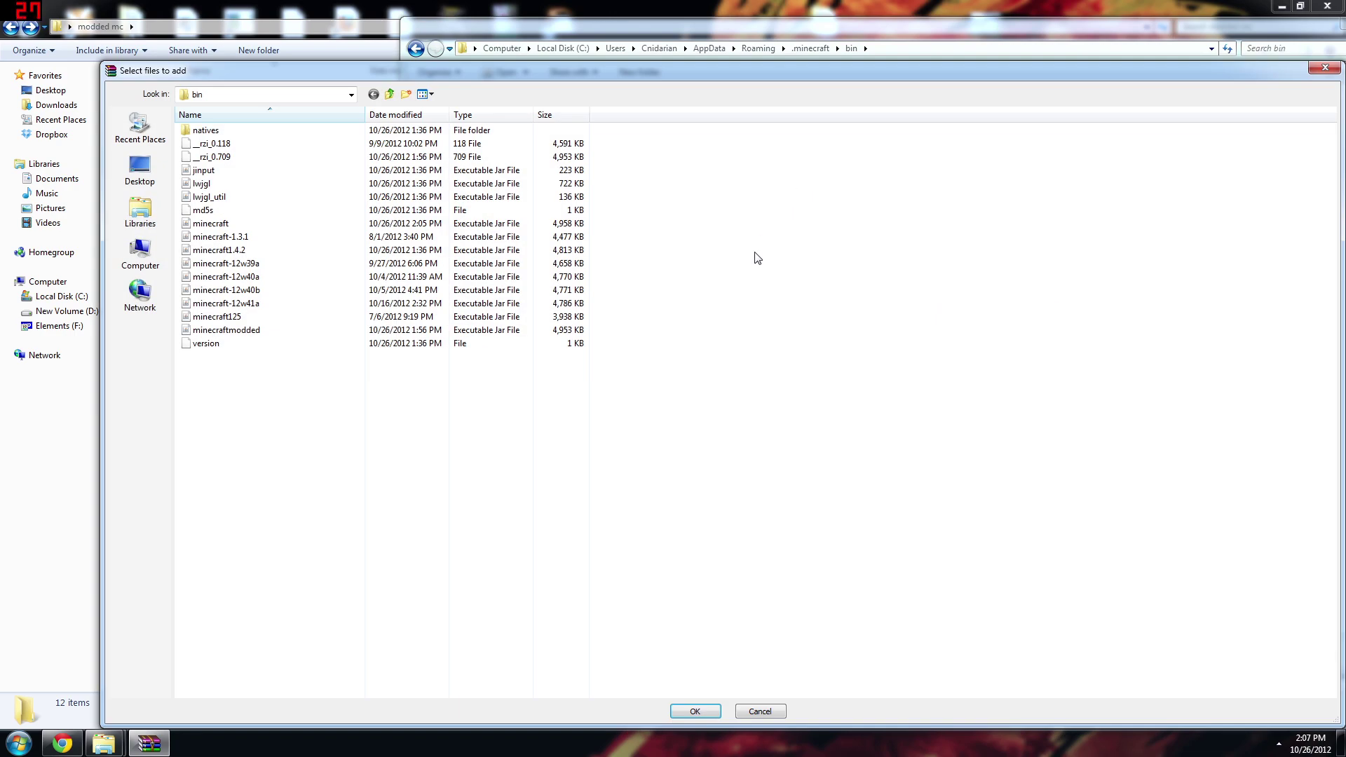
click(140, 172)
double_click(831, 240)
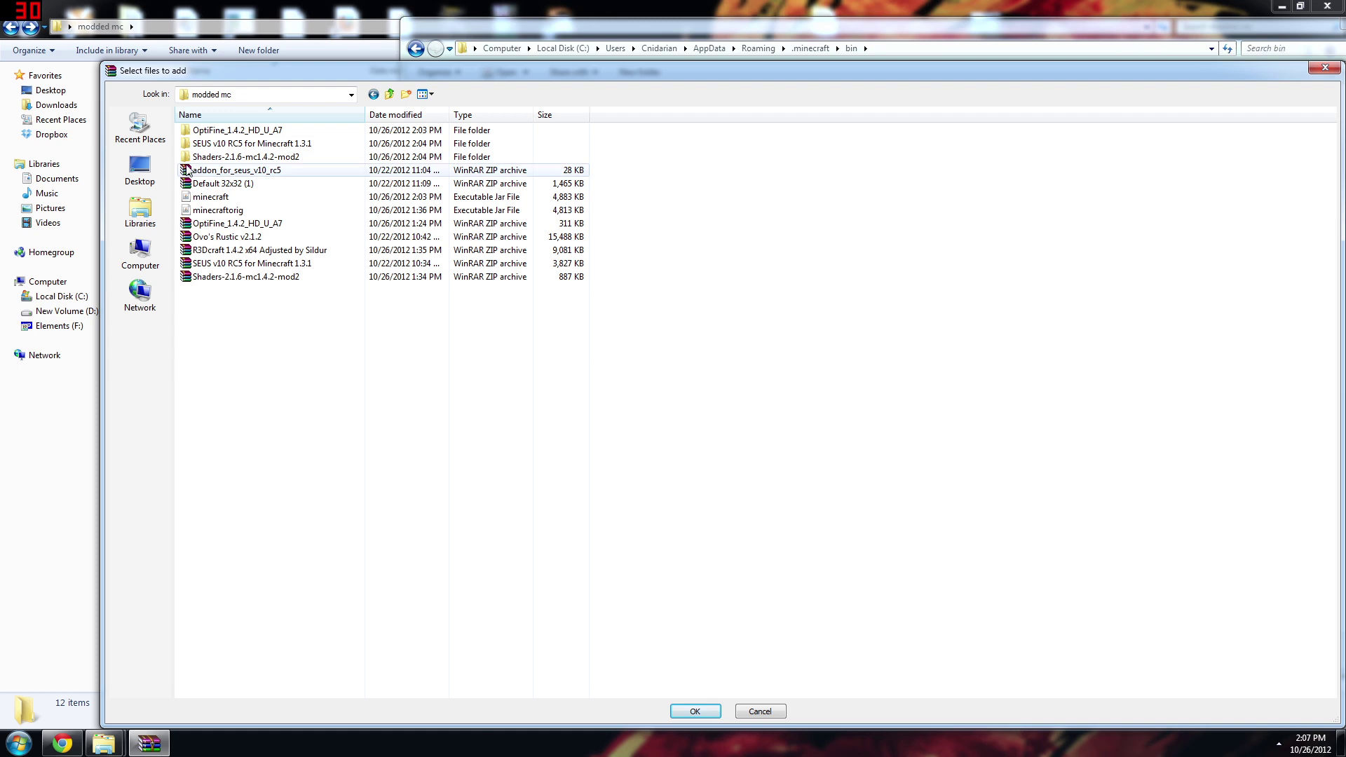
right_click(246, 172)
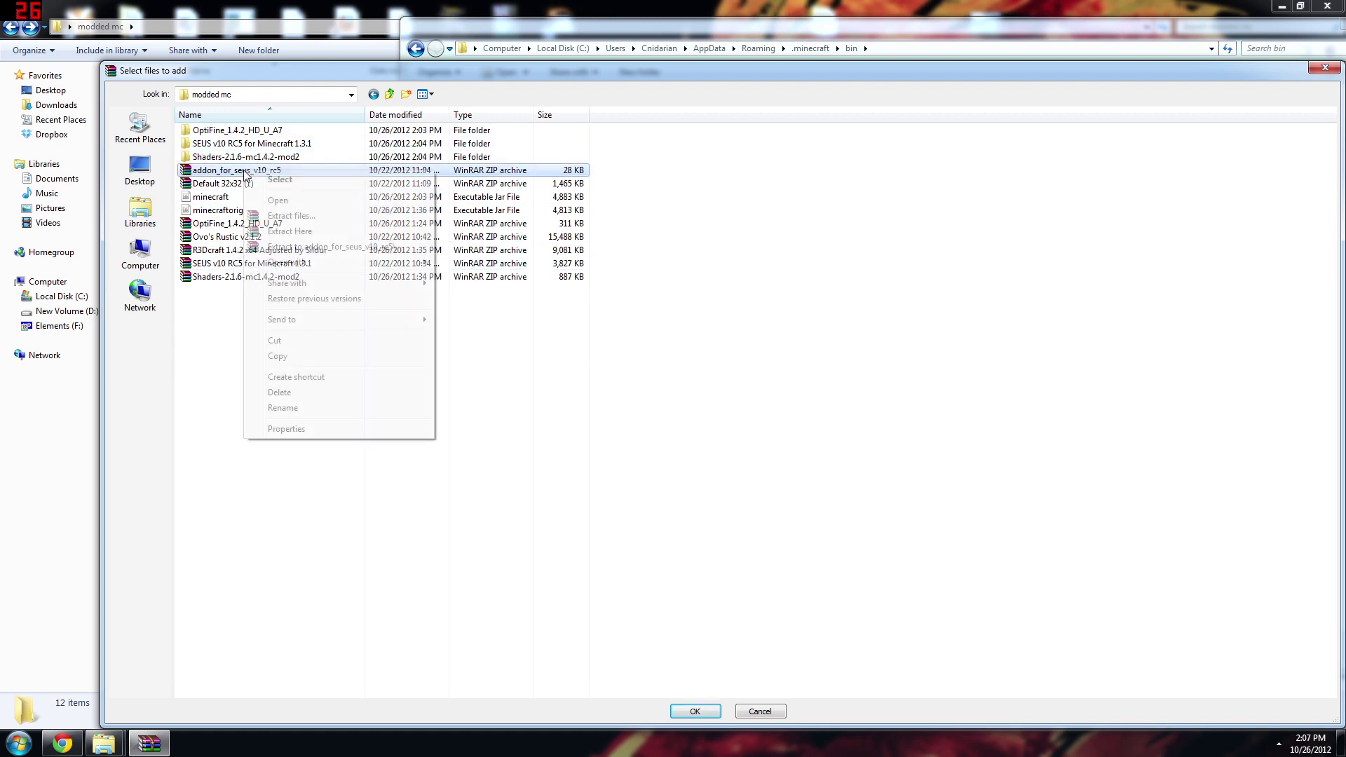
click(346, 248)
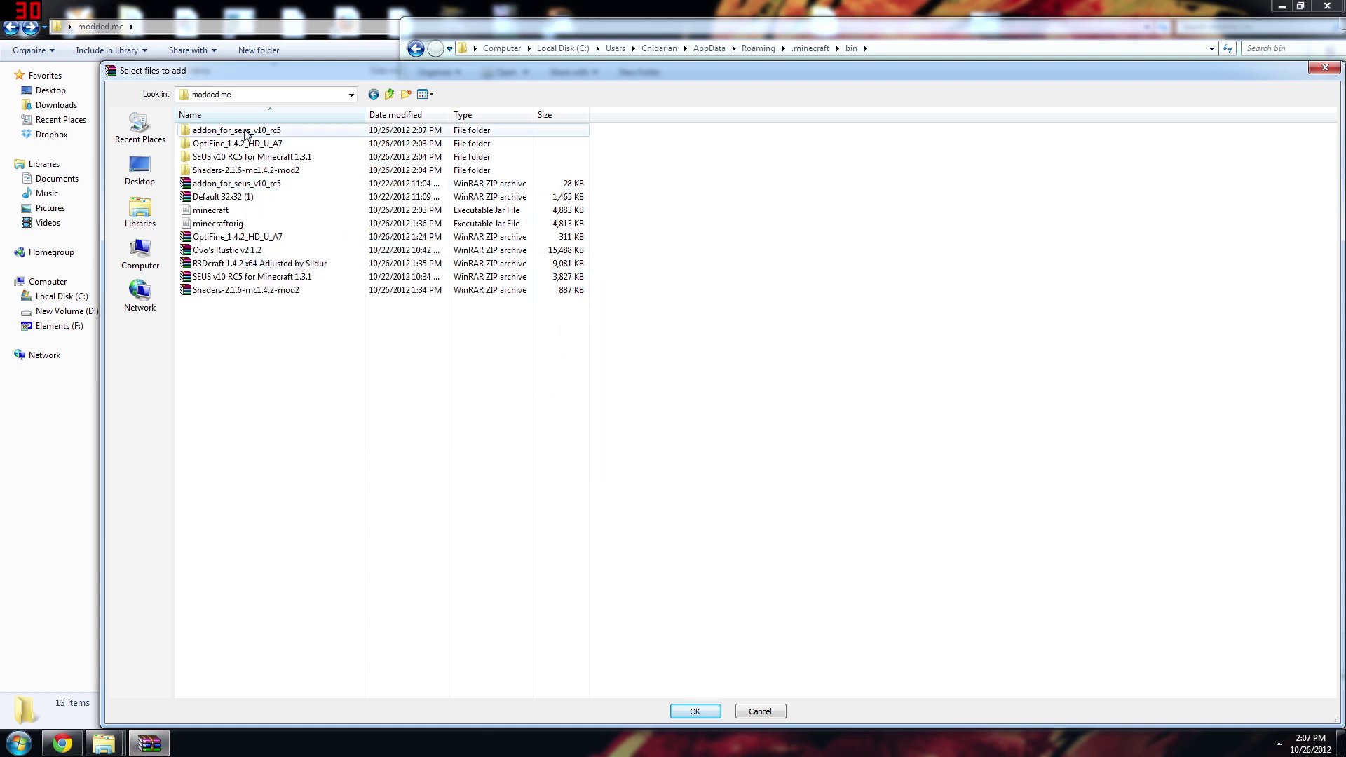
- Add all contents of the extracted addon_for_seus_v10_rc5 folder to minecraft.jar and close the archive
double_click(237, 129)
drag(214, 312, 610, 251)
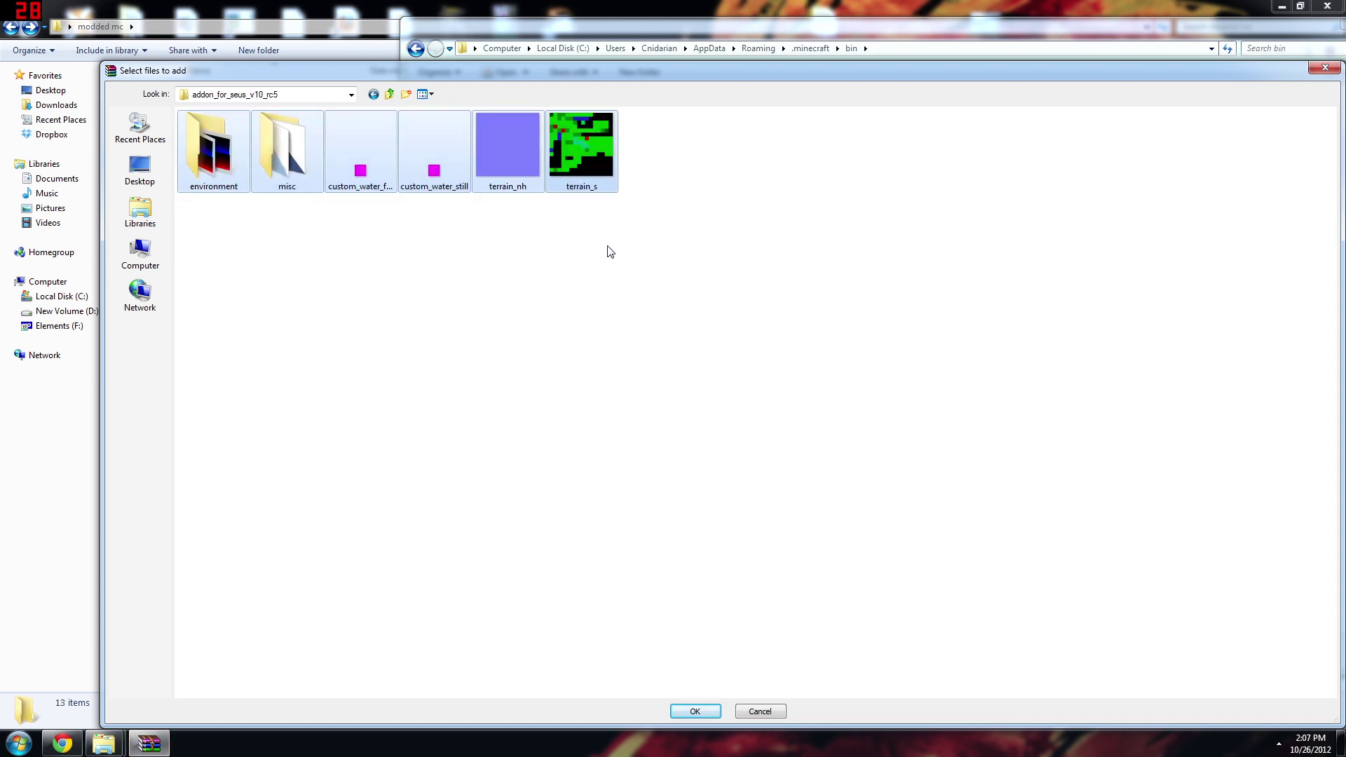
click(695, 712)
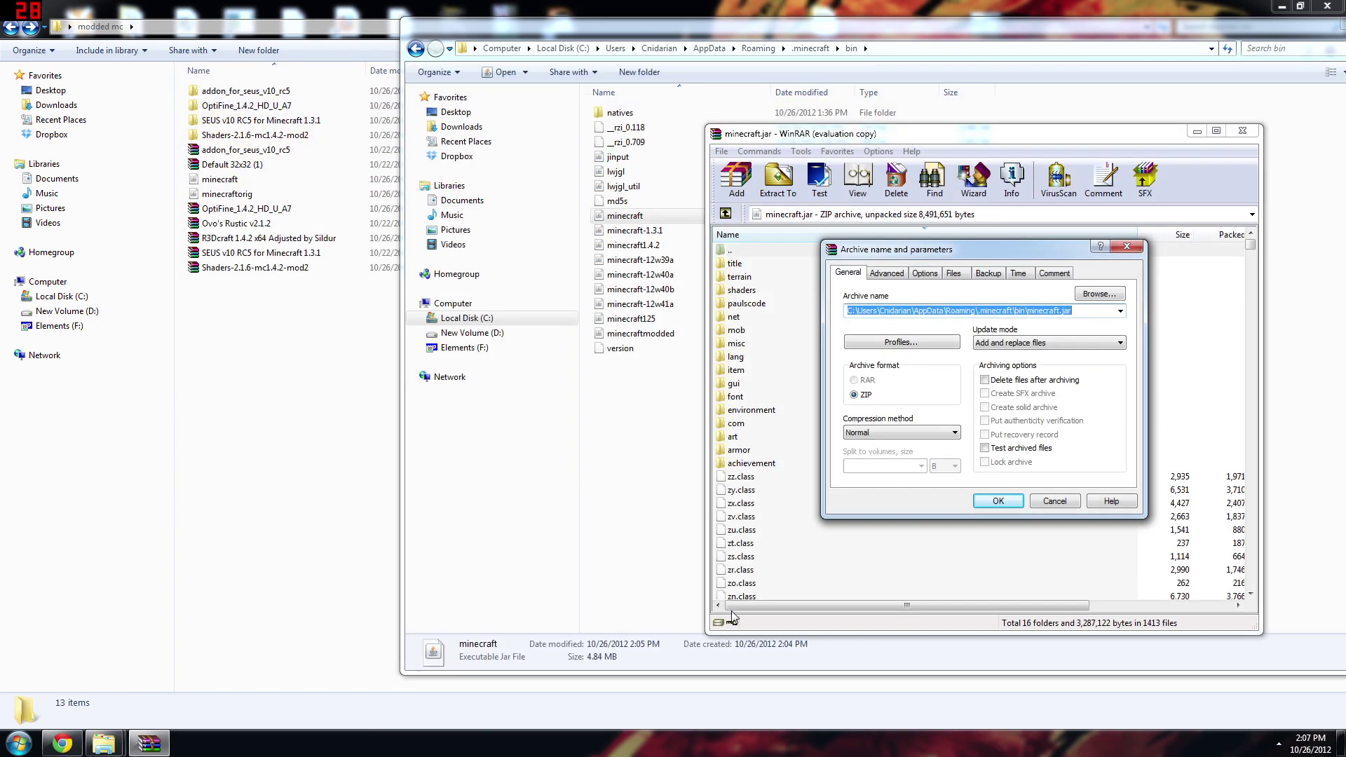
click(998, 502)
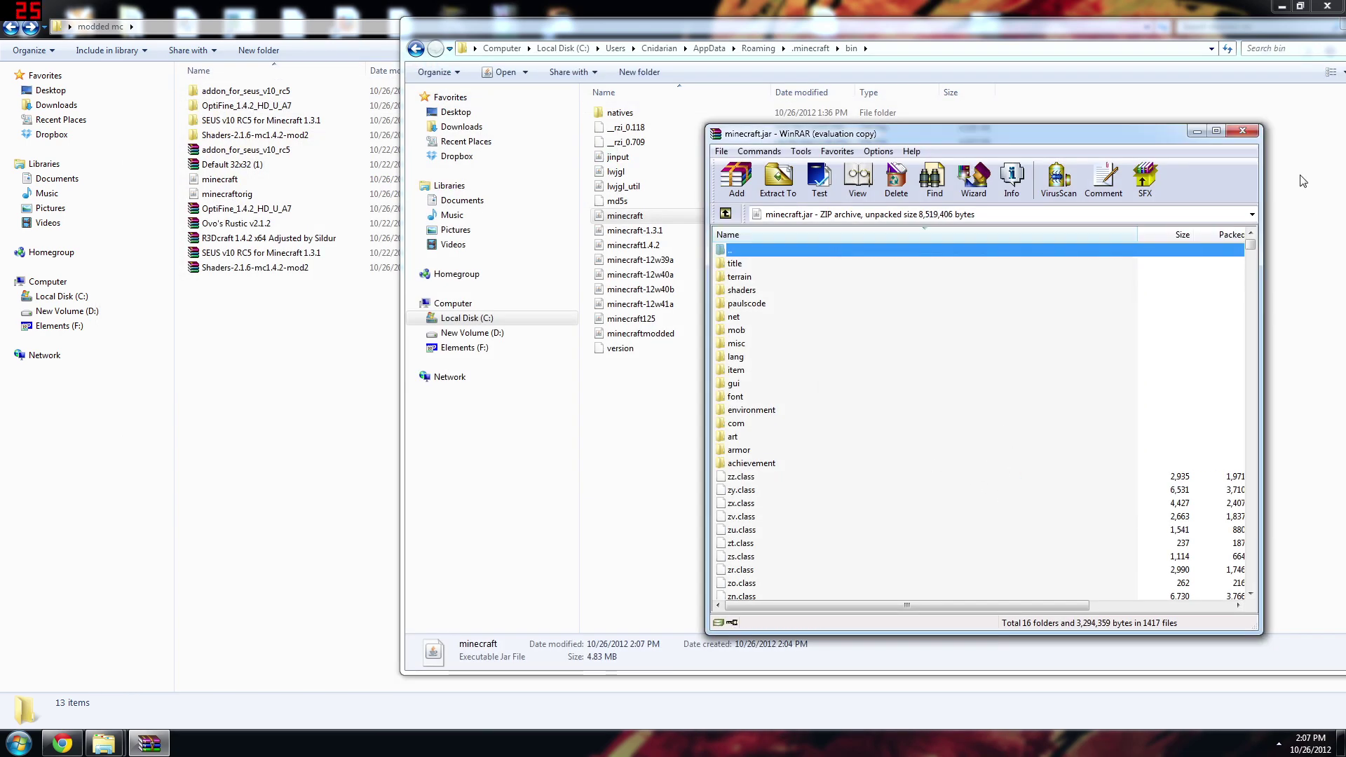
click(1257, 132)
drag(1275, 31, 1049, 49)
click(1180, 43)
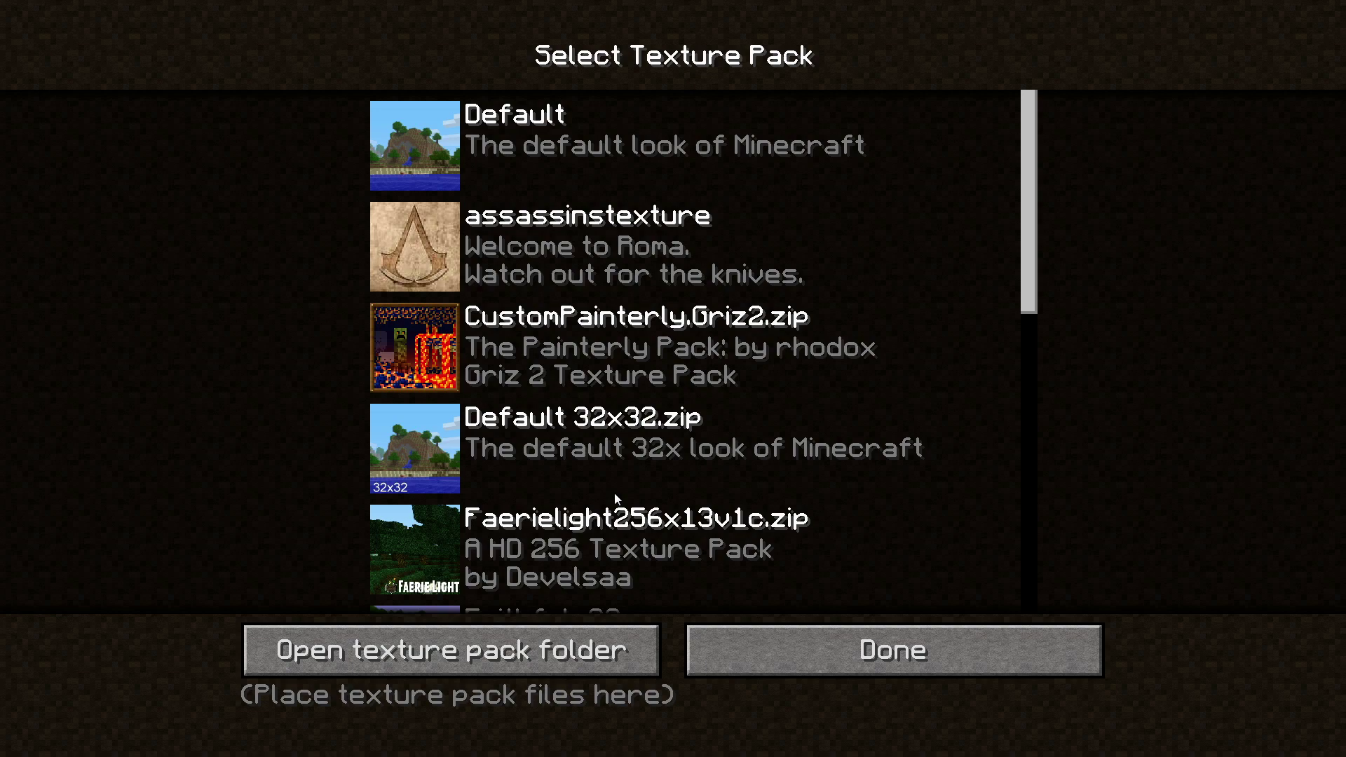
- Apply the Default 32x32.zip texture pack in Minecraft and return to the title screen
drag(1033, 195, 1031, 247)
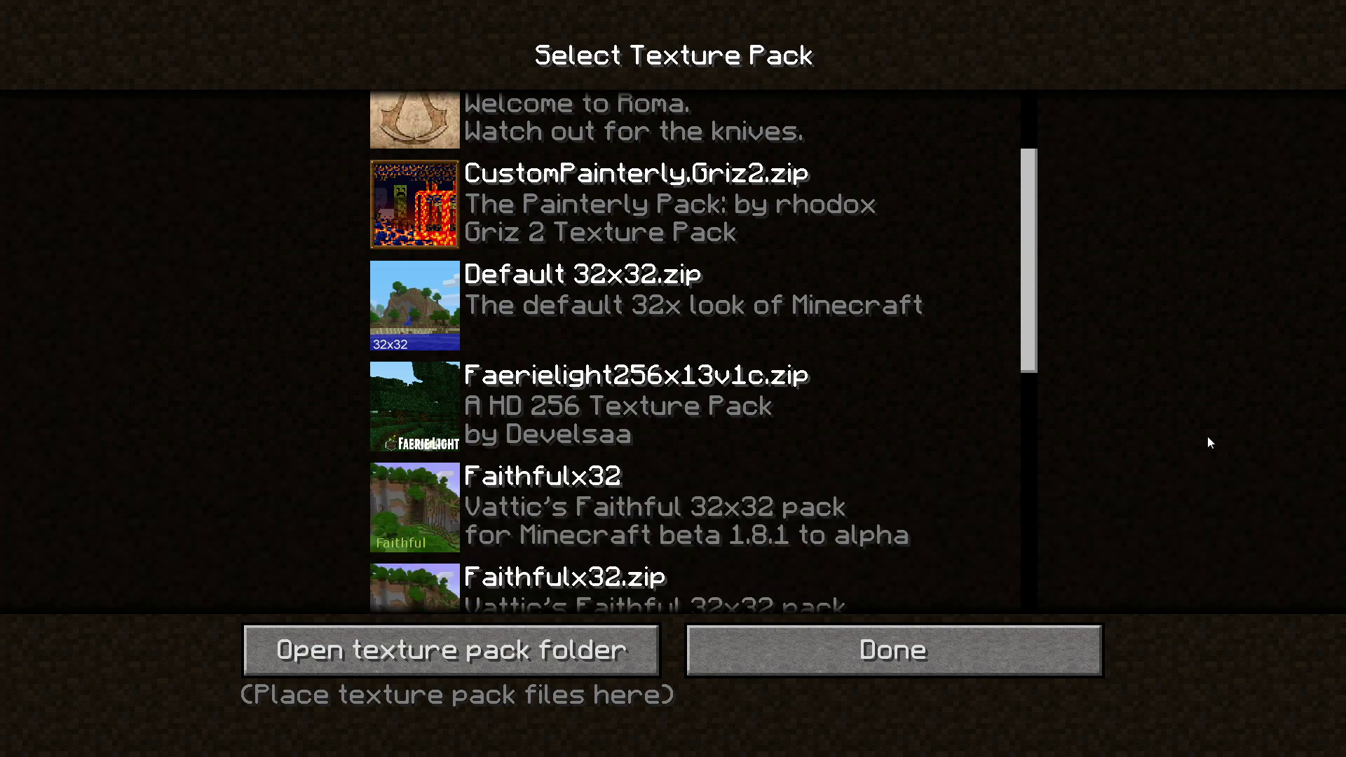
click(559, 307)
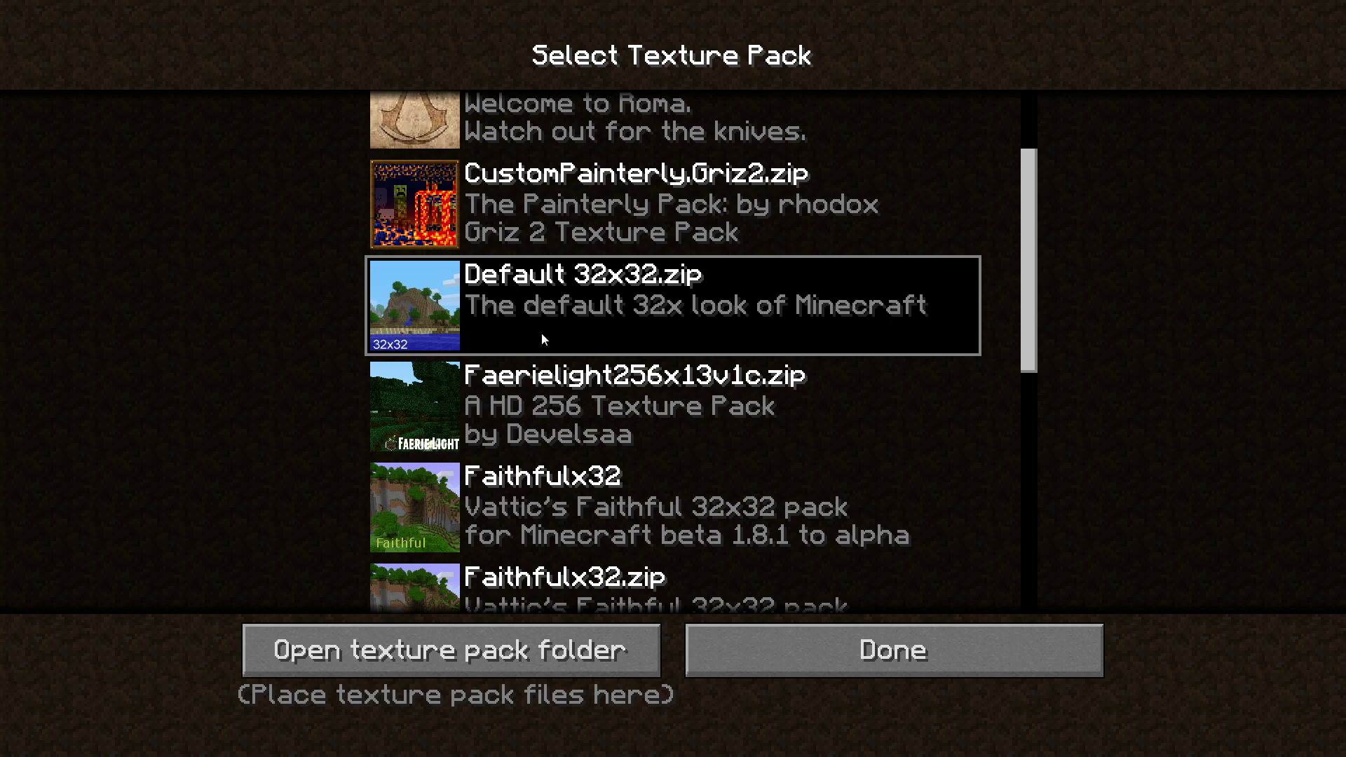
click(743, 646)
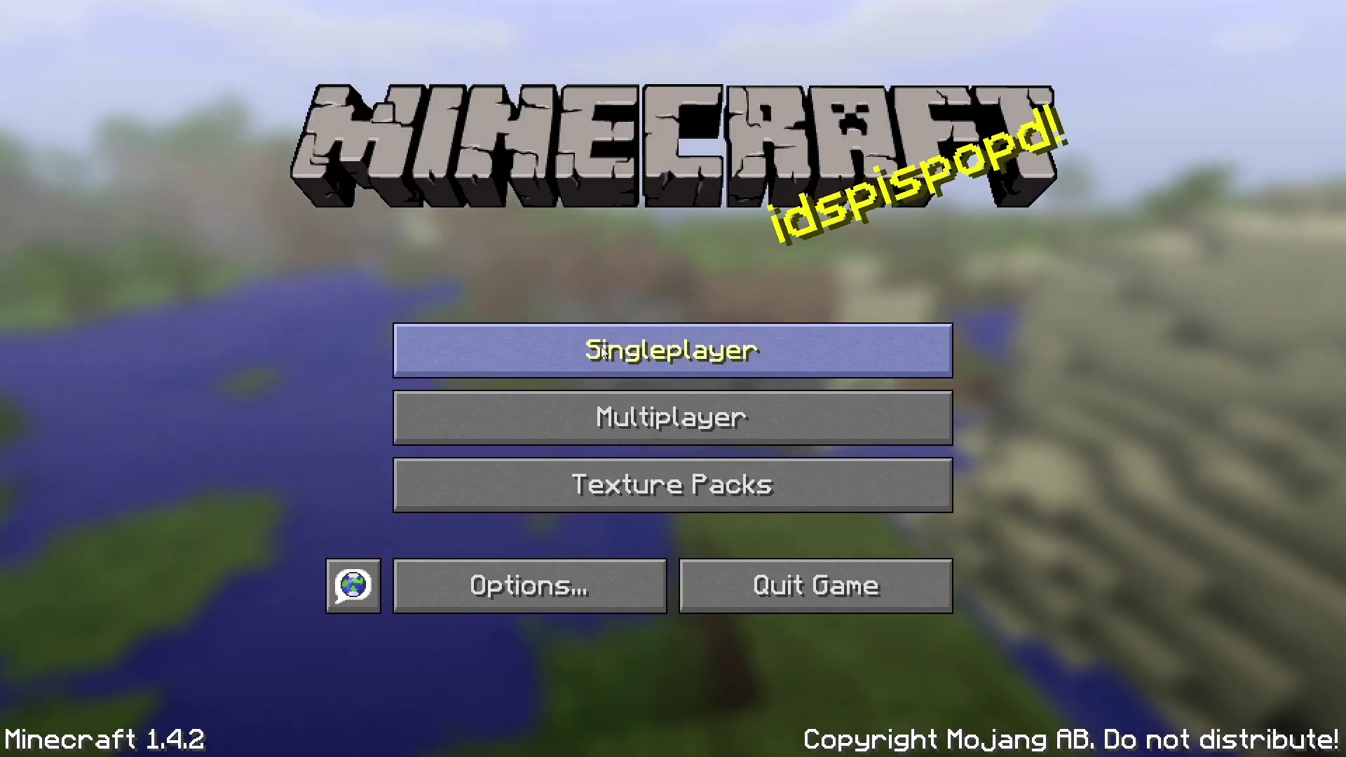
- Load the first world in the single-player list
click(642, 353)
click(457, 233)
click(453, 638)
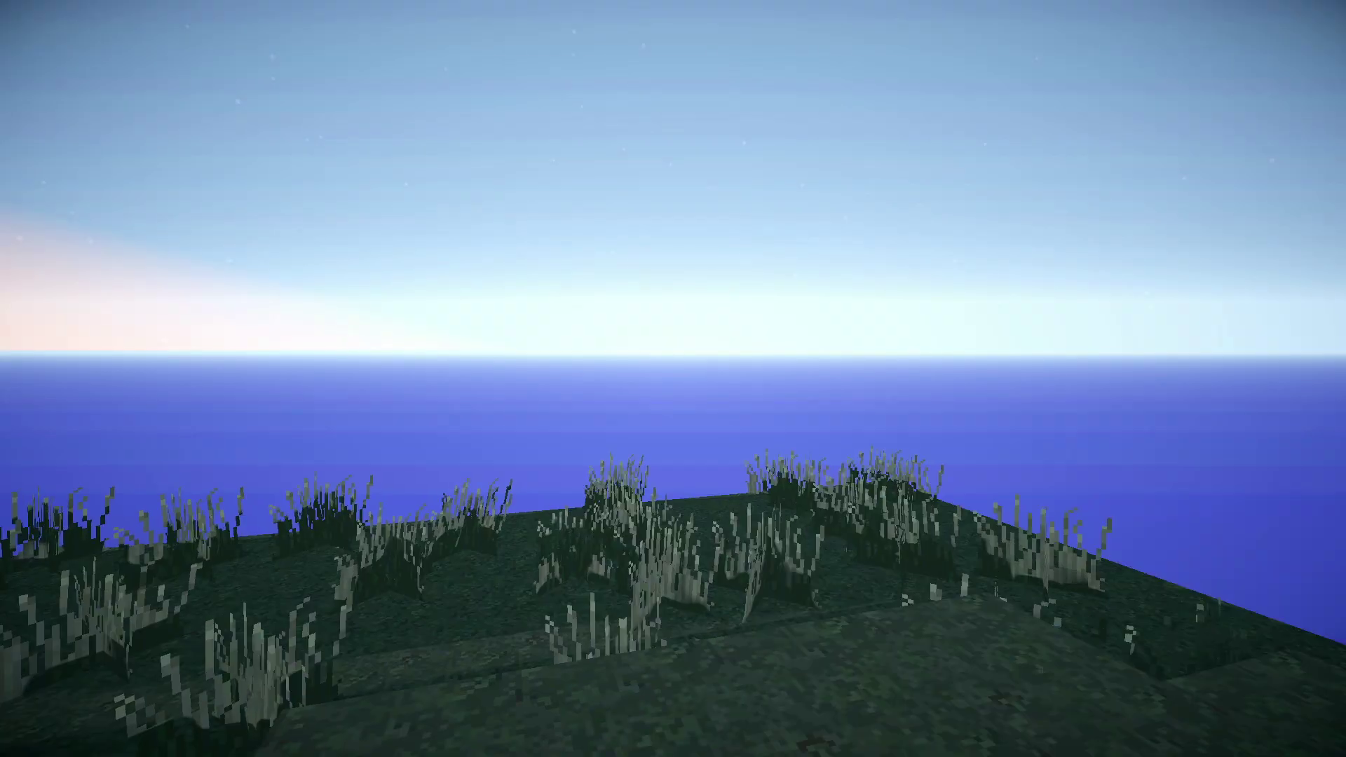
- Set the world time to day with the time set command
key(slash)
text(time set )
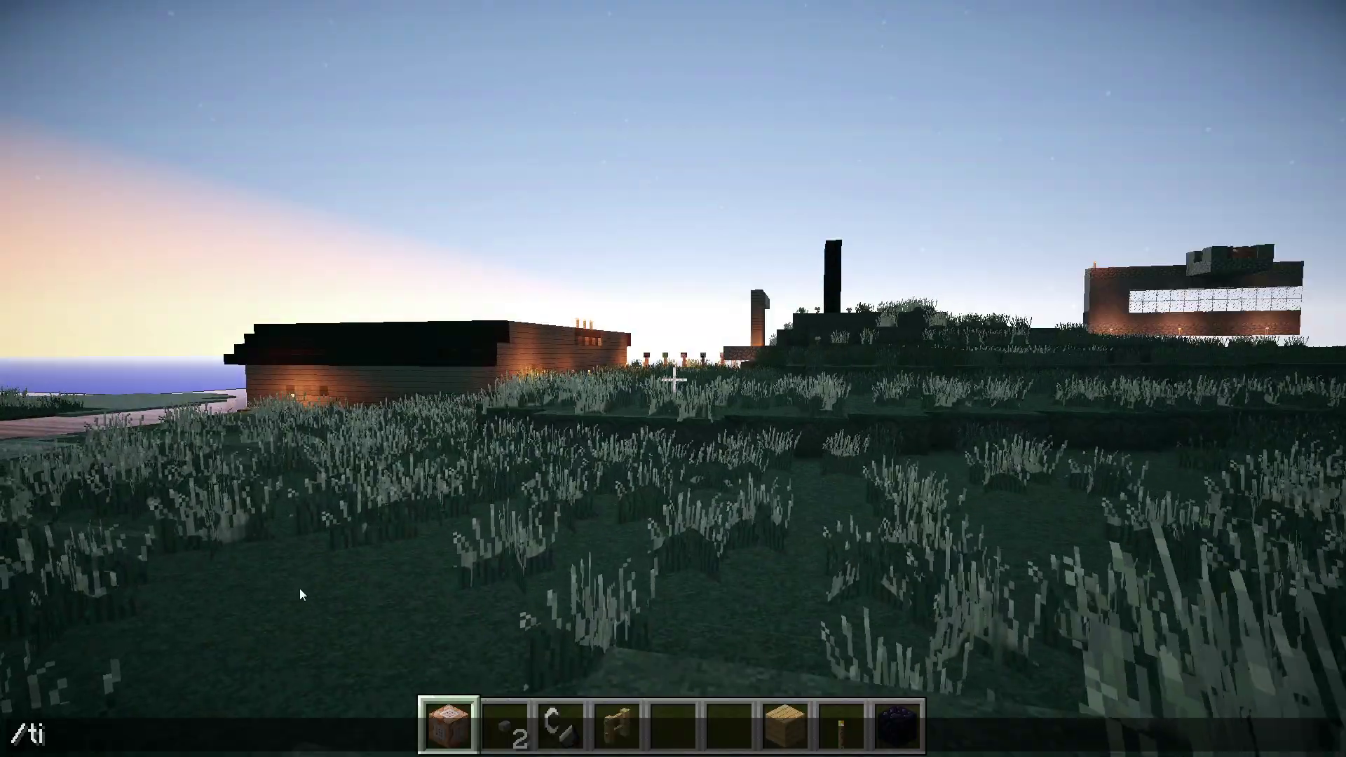
text(day)
key(Return)
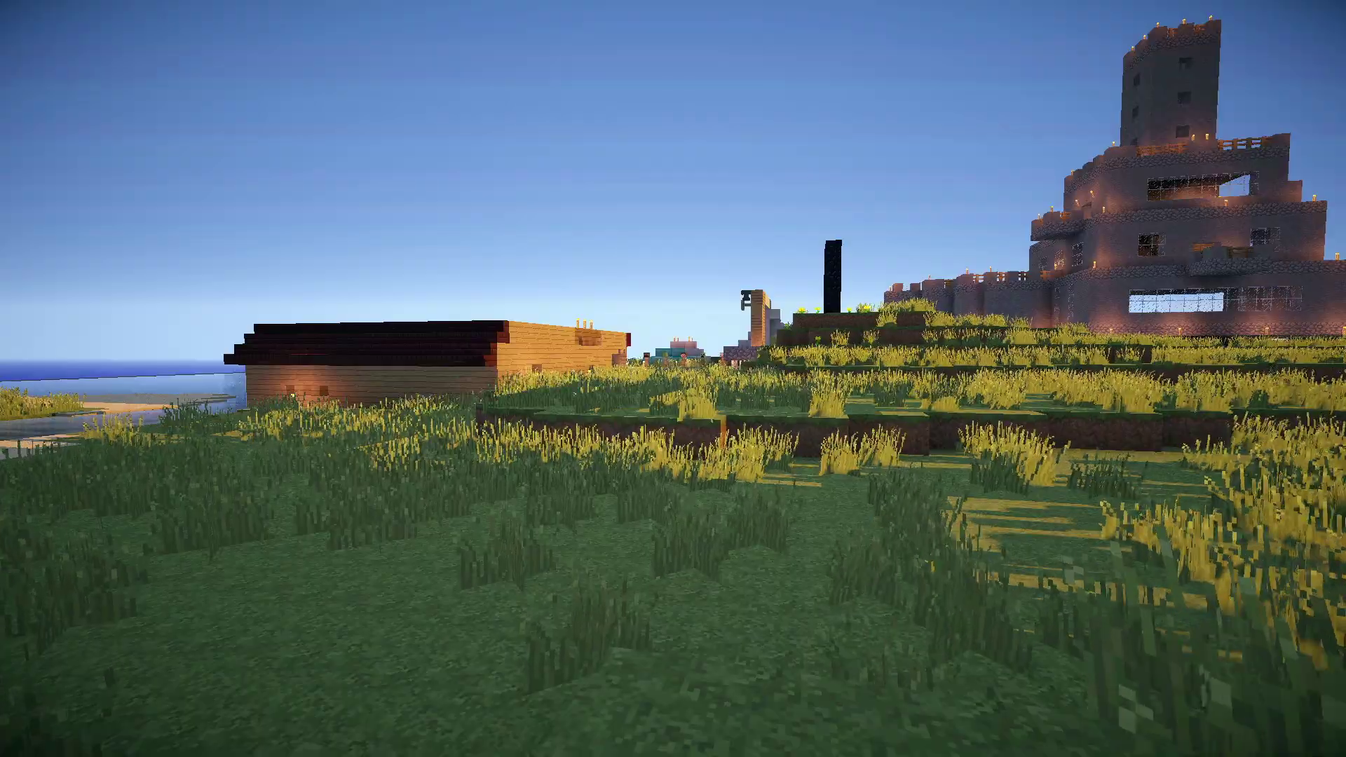